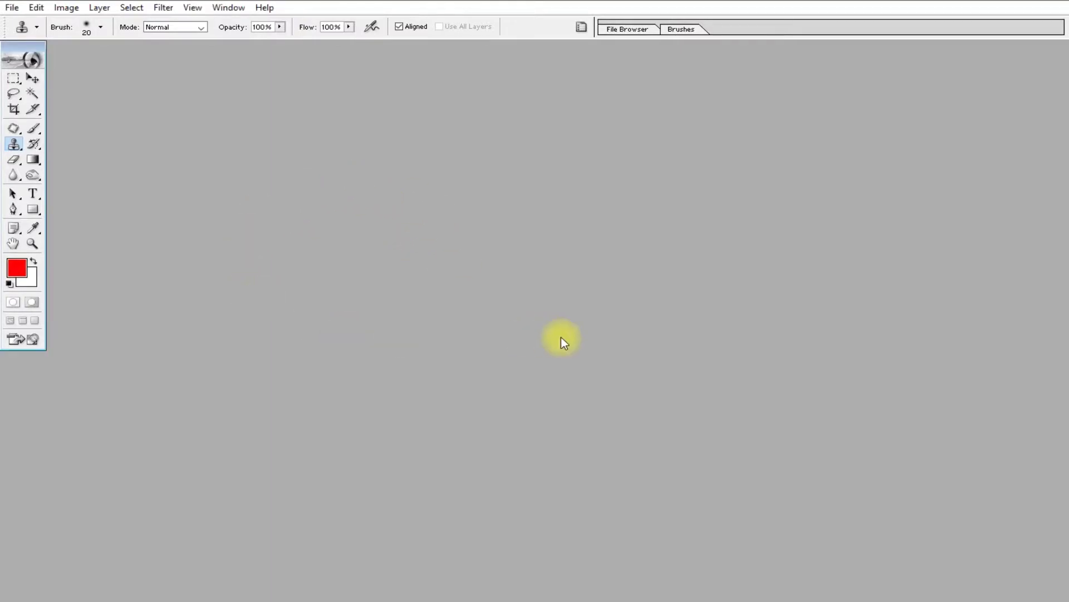
click(14, 130)
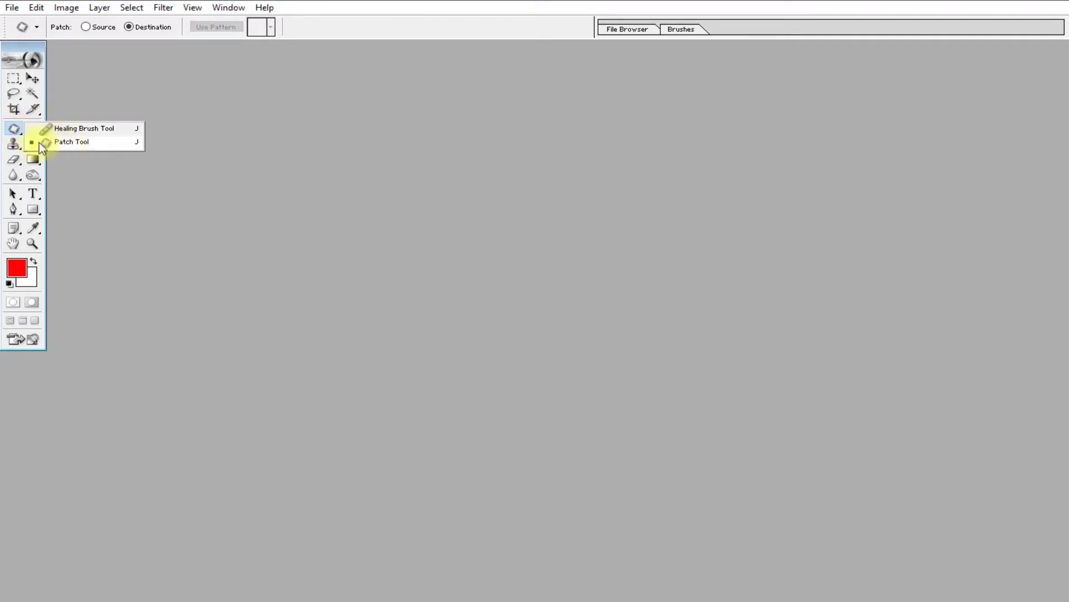
click(13, 144)
drag(13, 143, 41, 144)
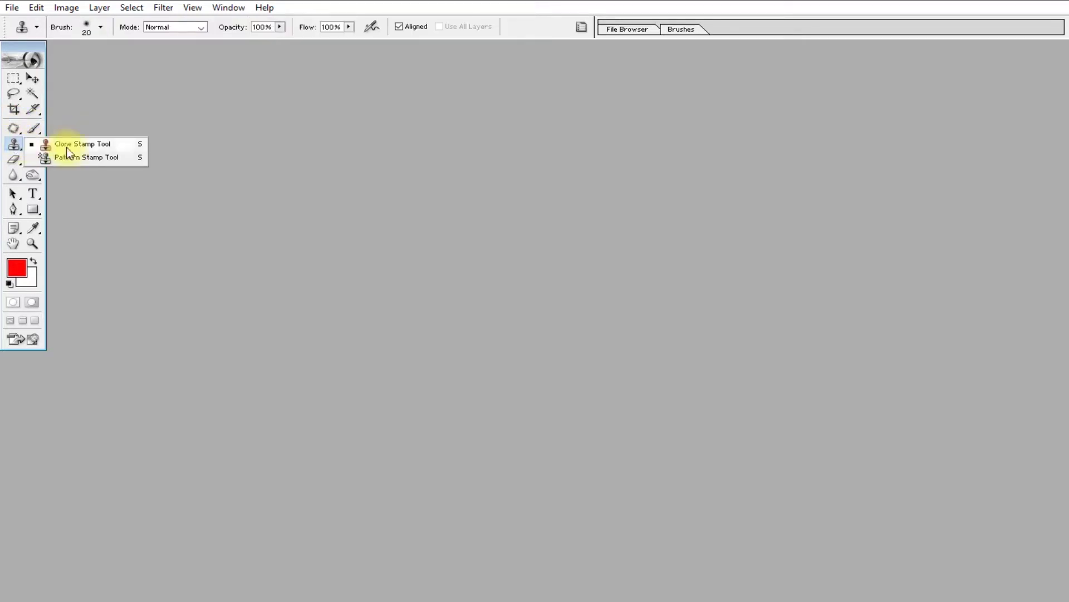
click(8, 143)
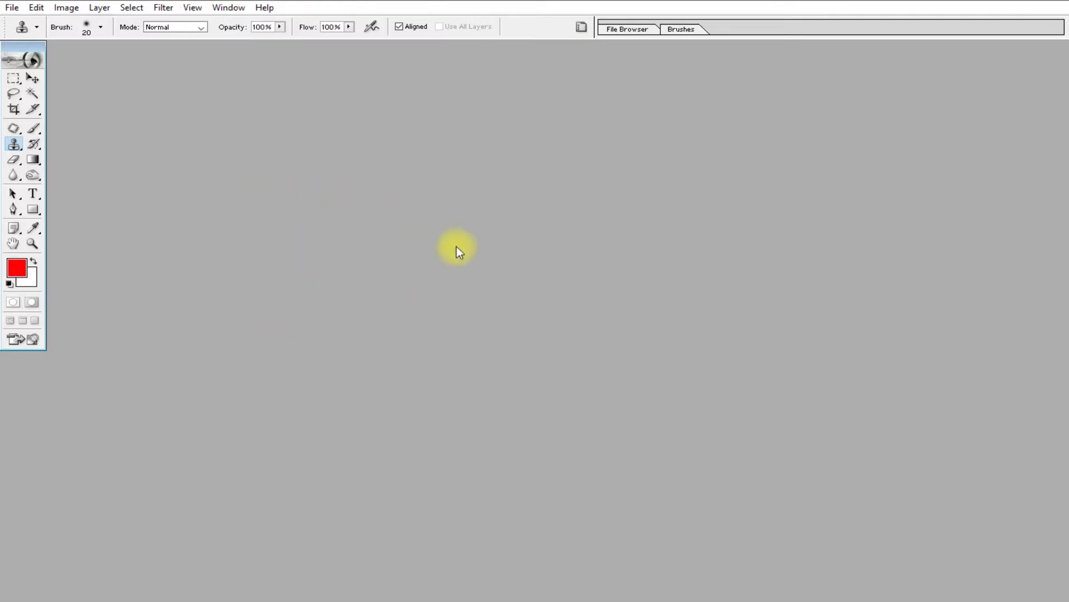
Open the hhjk portrait from the image folder and enlarge its document window across the workspace
key(ctrl+o)
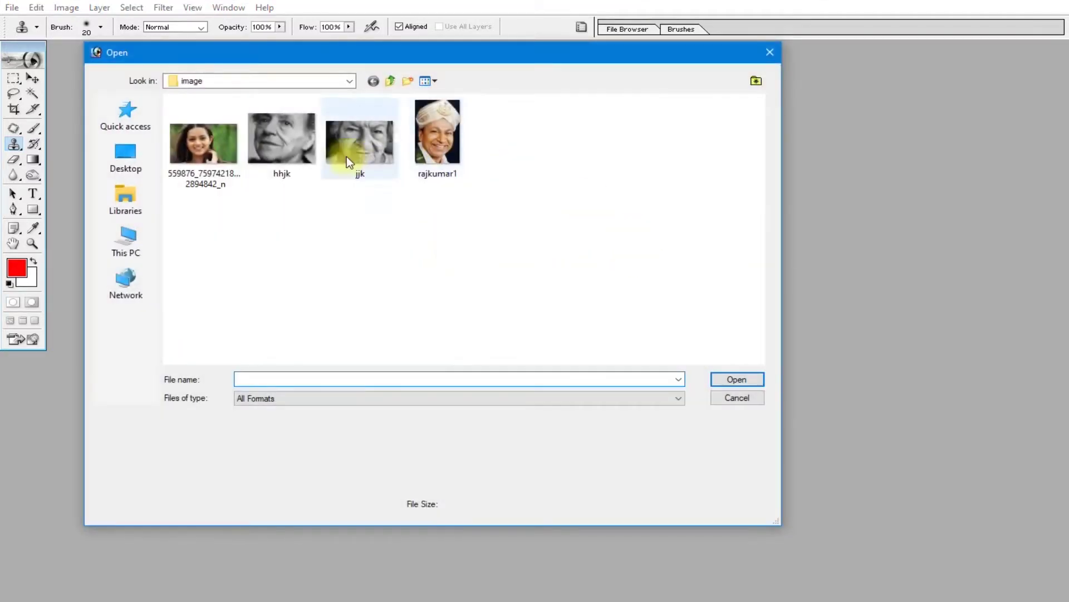
click(284, 131)
double_click(284, 131)
drag(267, 53, 302, 52)
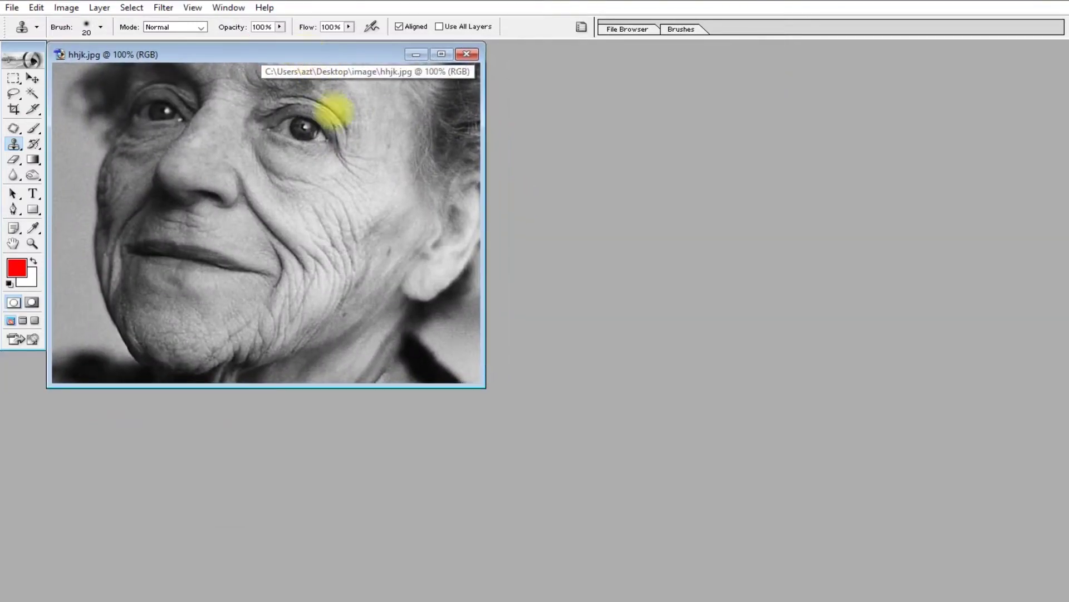
drag(483, 389, 1026, 594)
Apply the Auto Levels adjustment to the whole black-and-white portrait
key(ctrl+equal)
key(ctrl+equal)
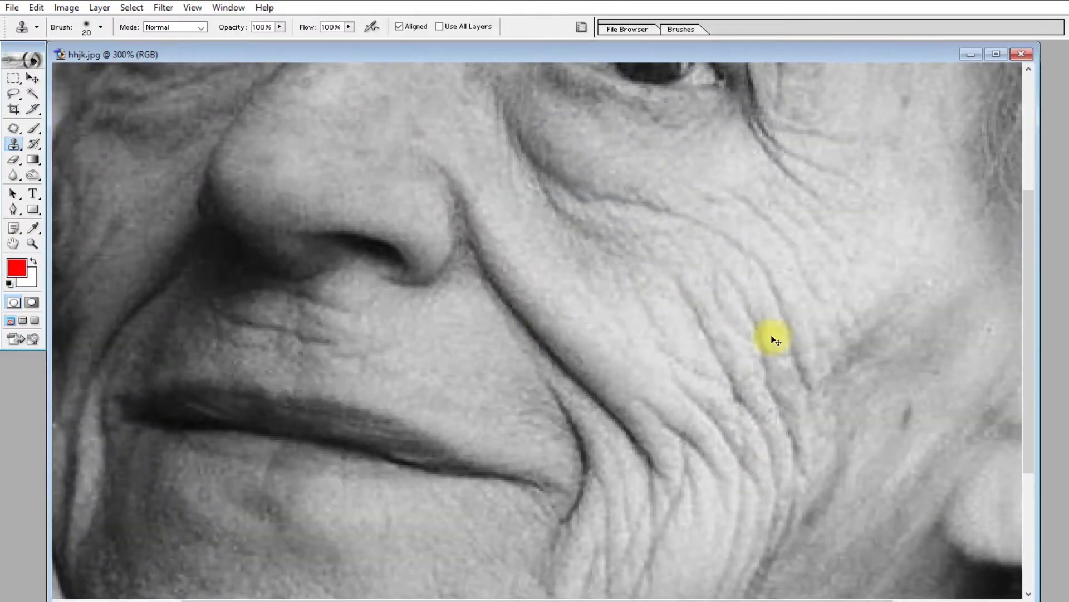
key(ctrl+minus)
key(ctrl+minus)
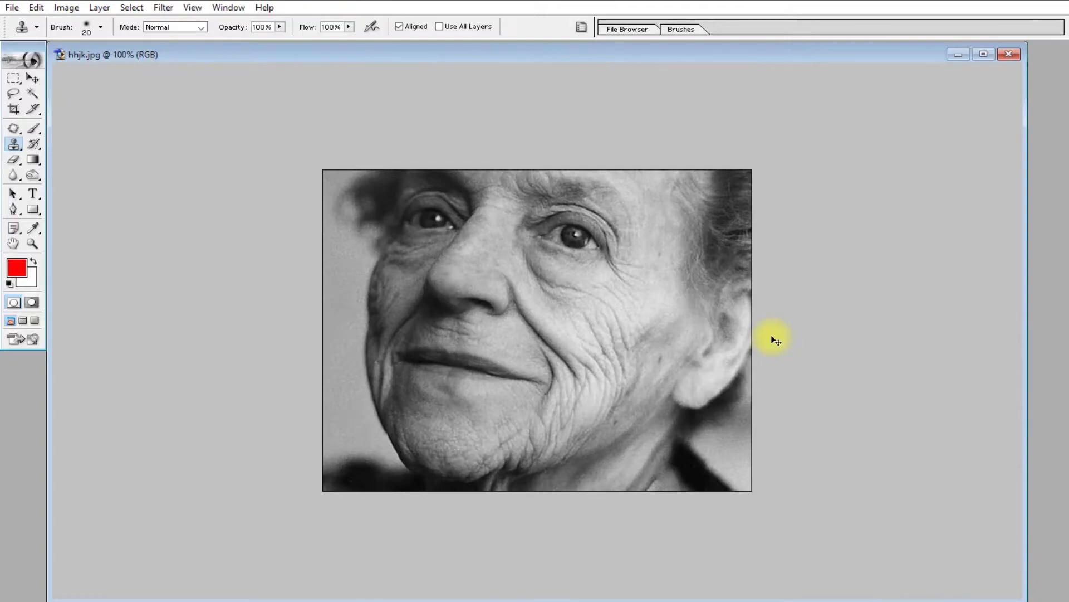
key(ctrl+equal)
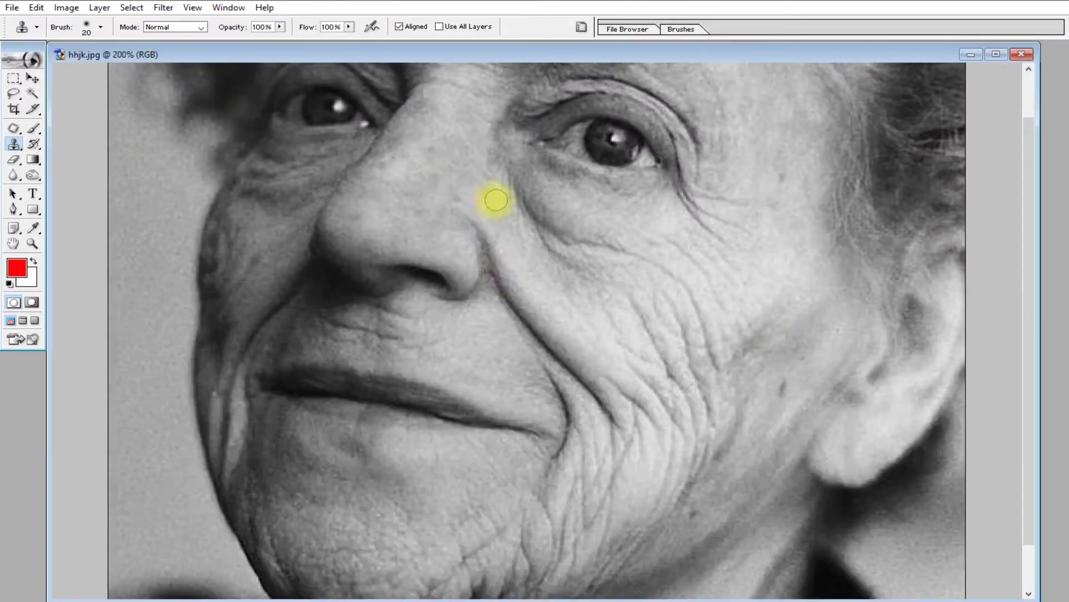
click(66, 7)
mouse_move(82, 26)
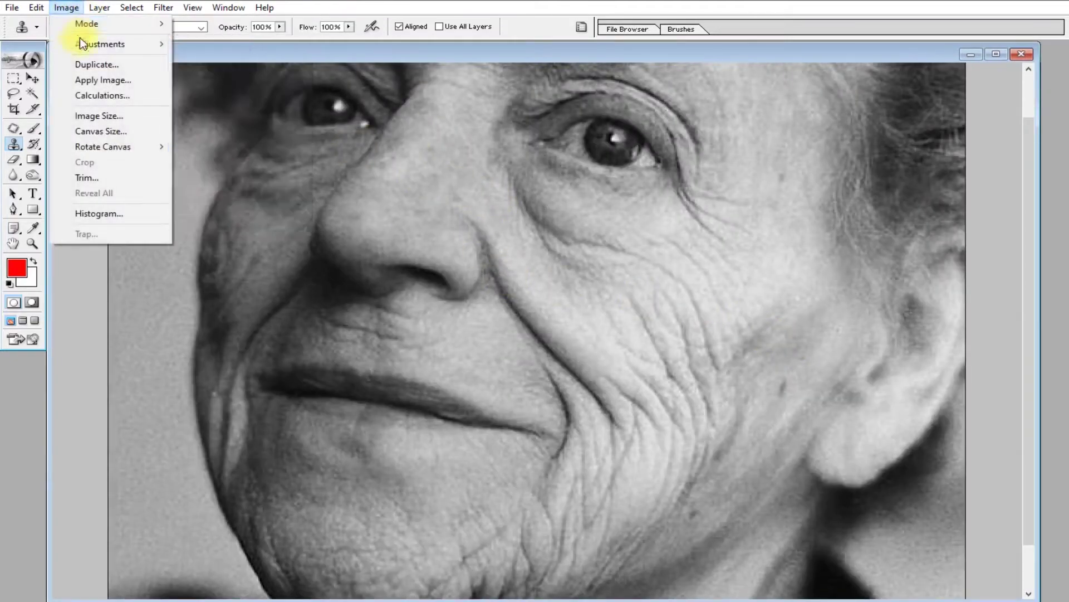
mouse_move(88, 46)
click(249, 61)
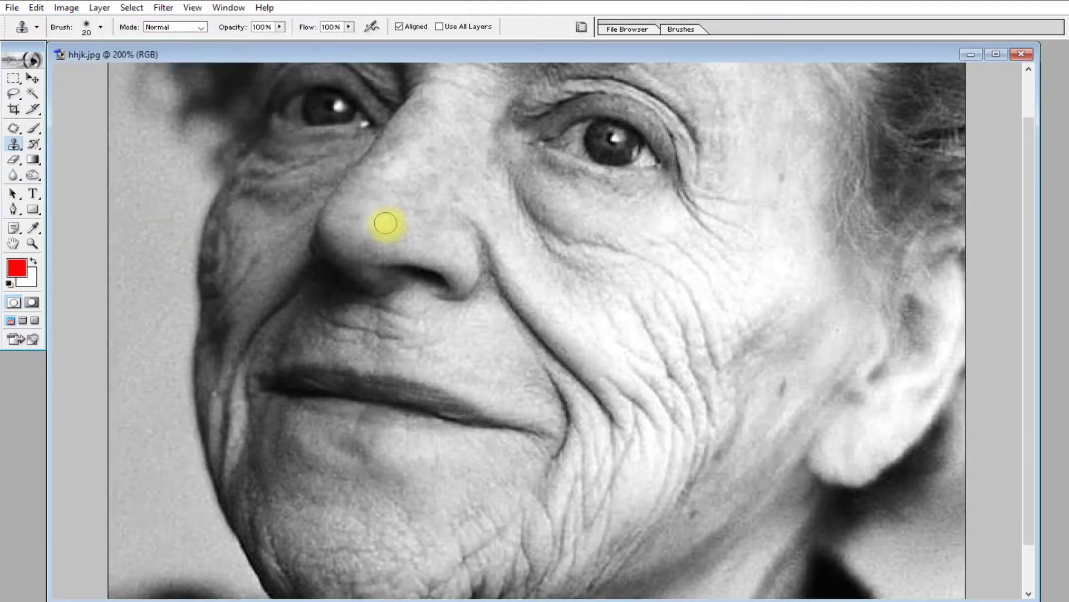
Open the Neat Image Reduce Noise filter on the portrait and view its image at 100%
key(ctrl+minus)
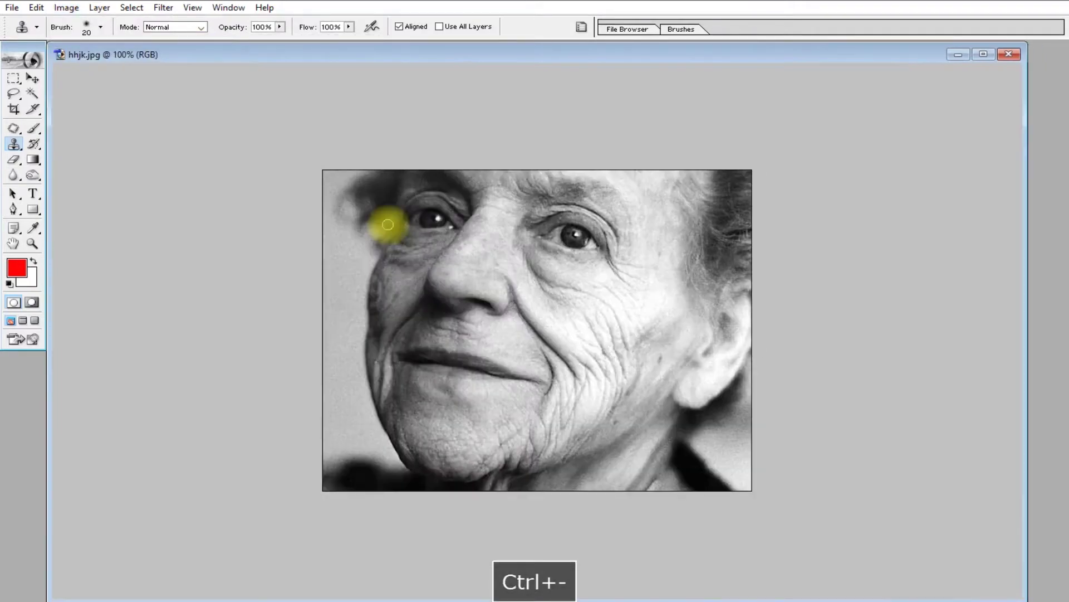
key(ctrl+equal)
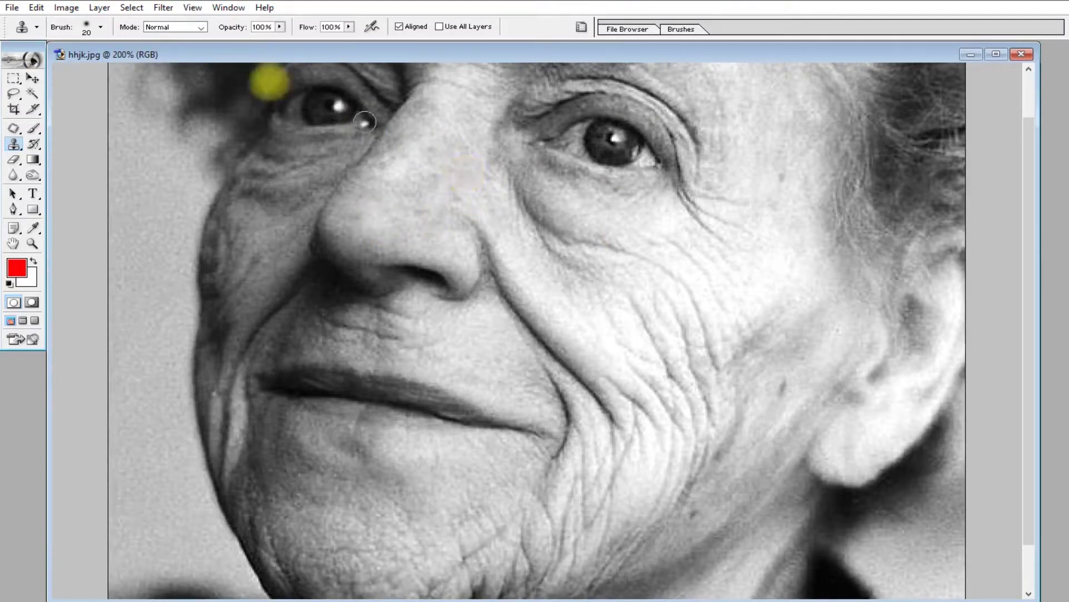
click(164, 7)
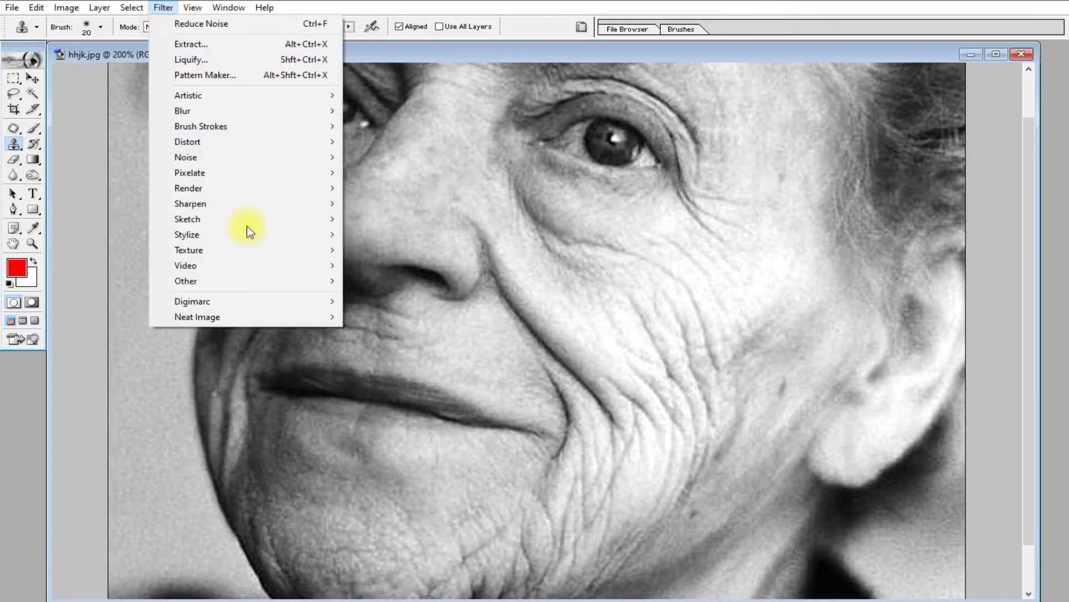
mouse_move(229, 318)
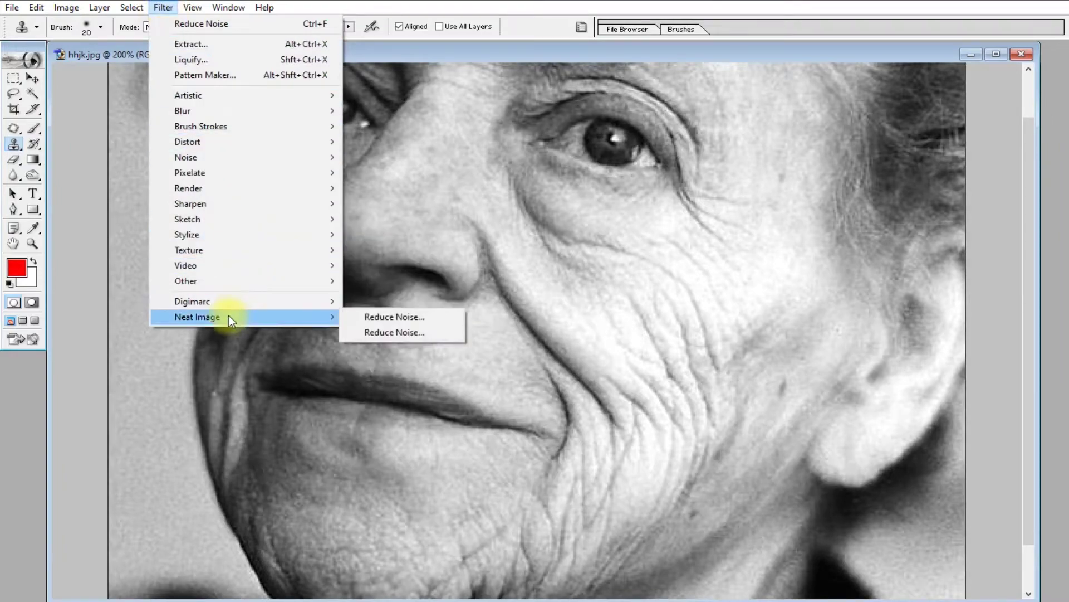
click(437, 316)
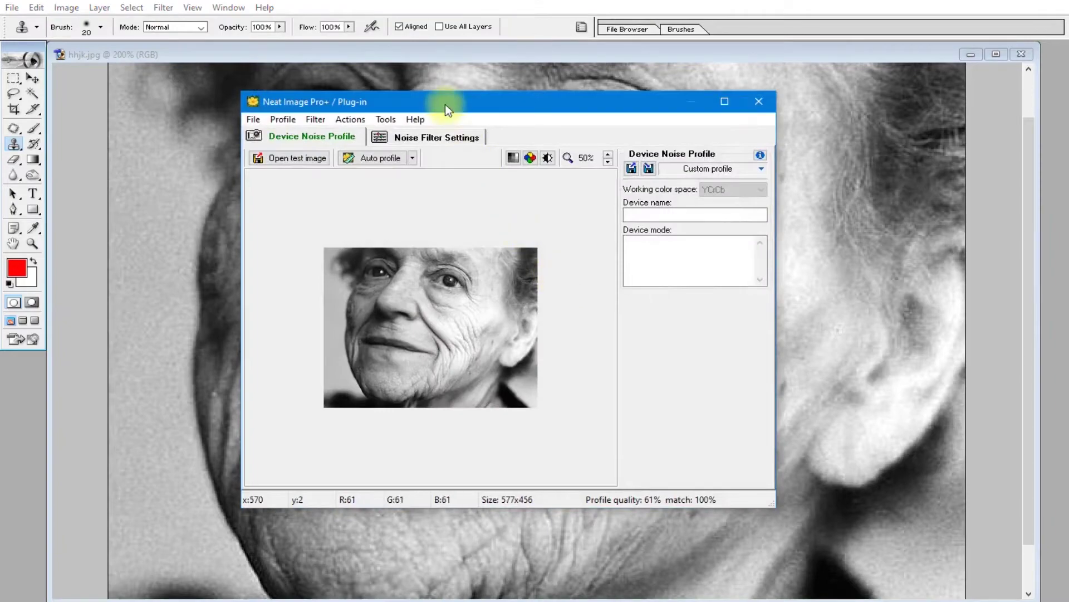
drag(445, 102, 421, 86)
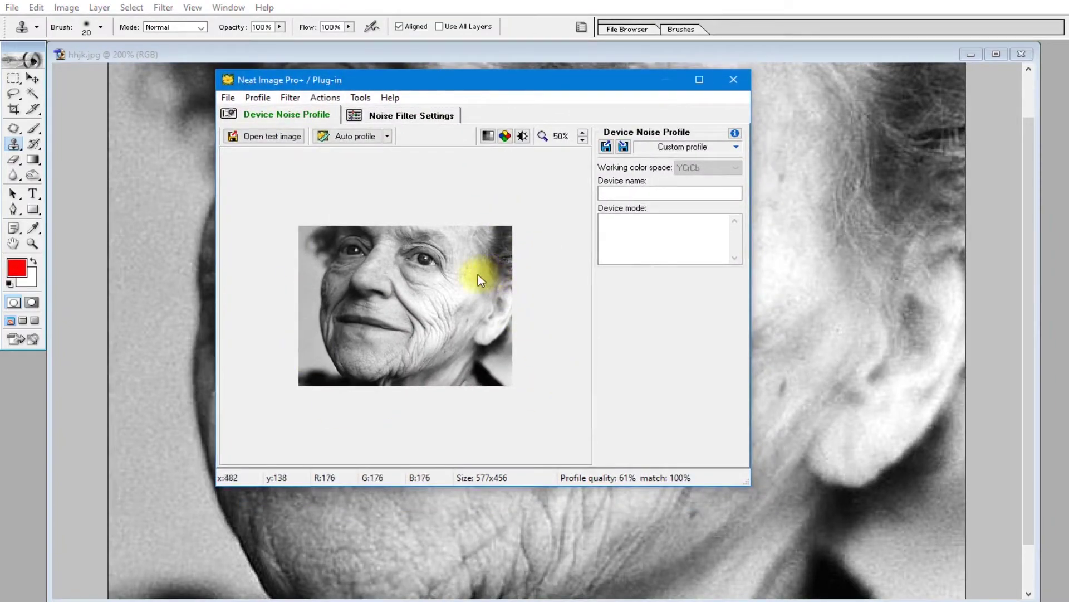
key(ctrl+equal)
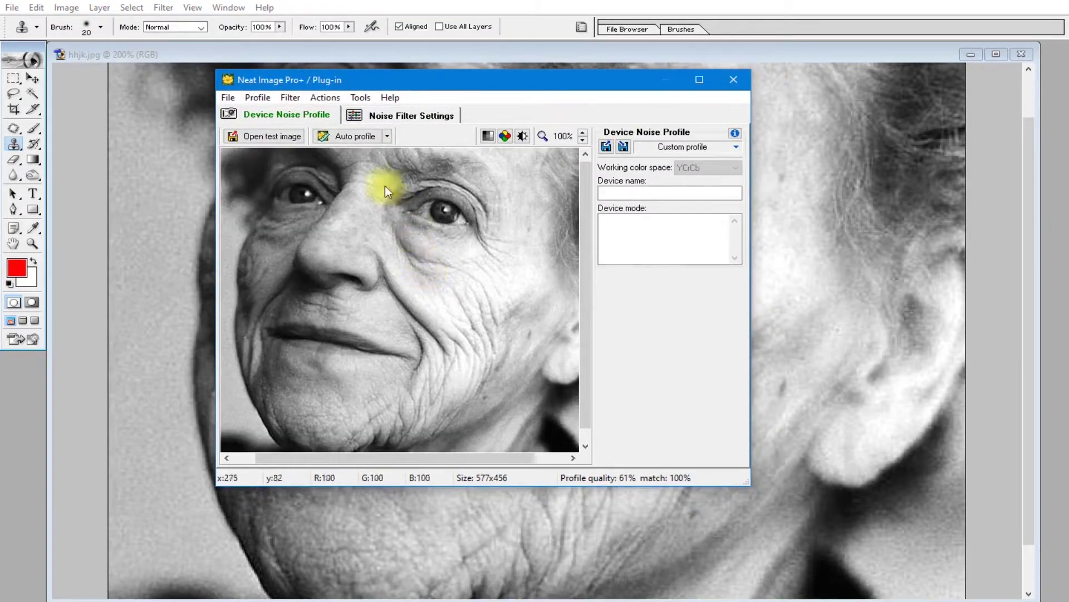
Preview the noise filter settings on a rectangular area around the nearer eye and cheek
click(421, 113)
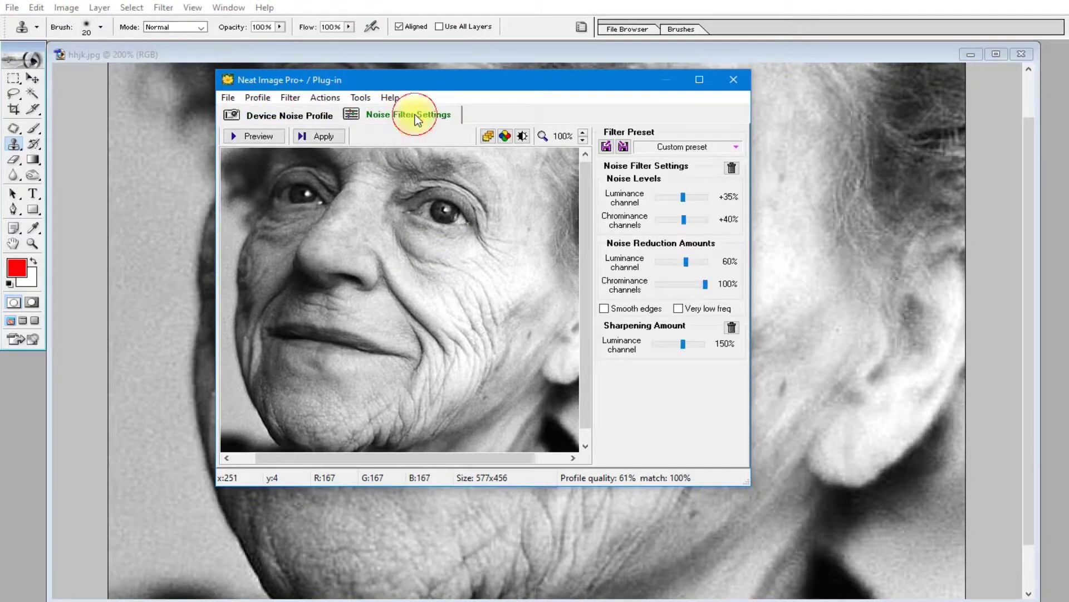
drag(370, 158, 528, 346)
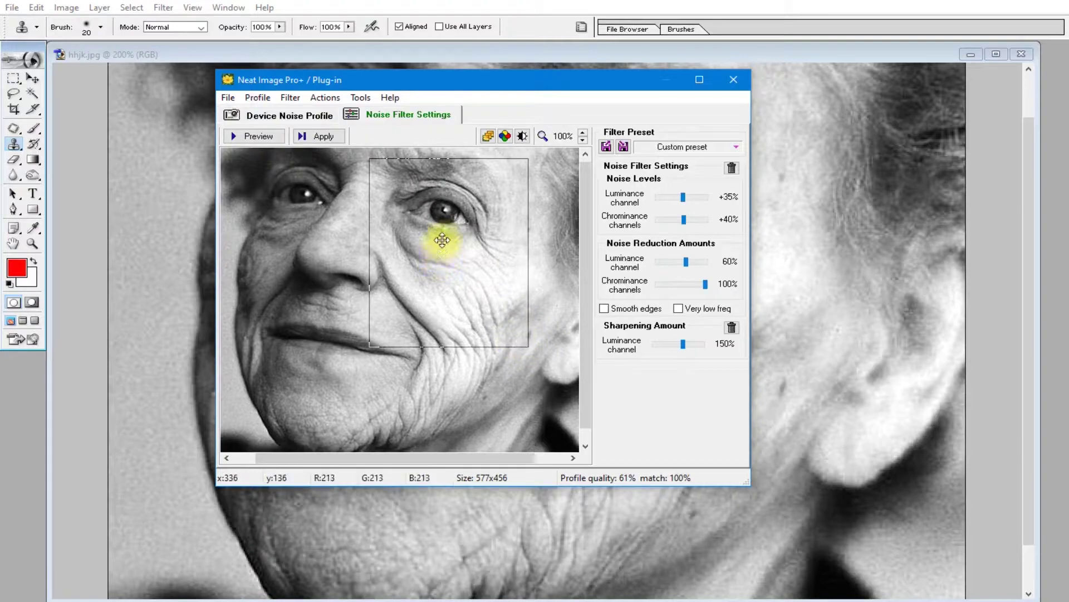
key(ctrl+=)
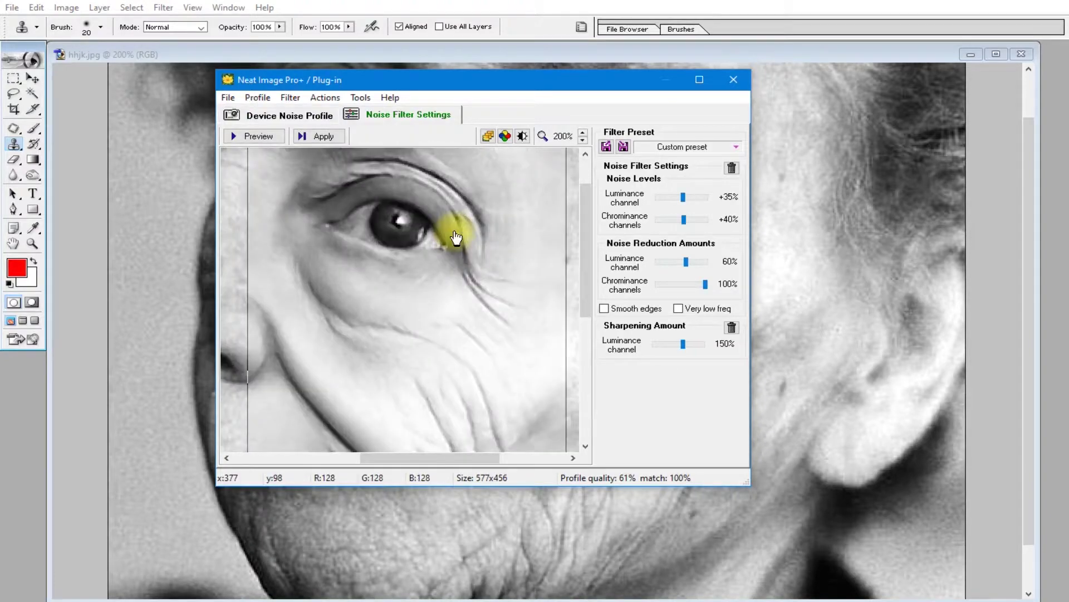
click(436, 290)
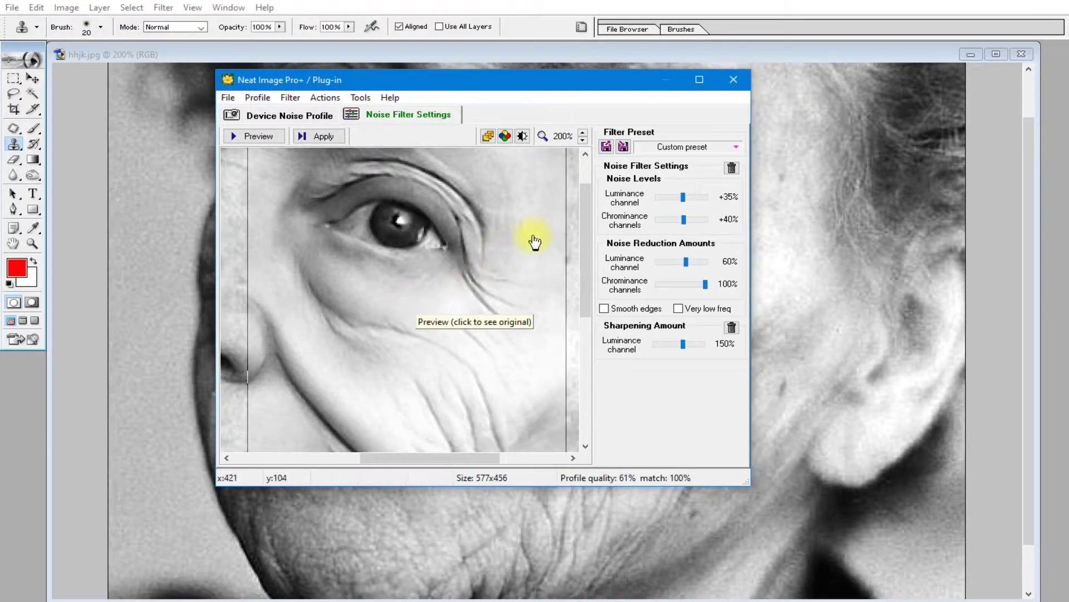
Set both noise levels to +60% and luminance sharpening to 200%, apply the noise reduction, and check the whole face
drag(681, 197, 686, 198)
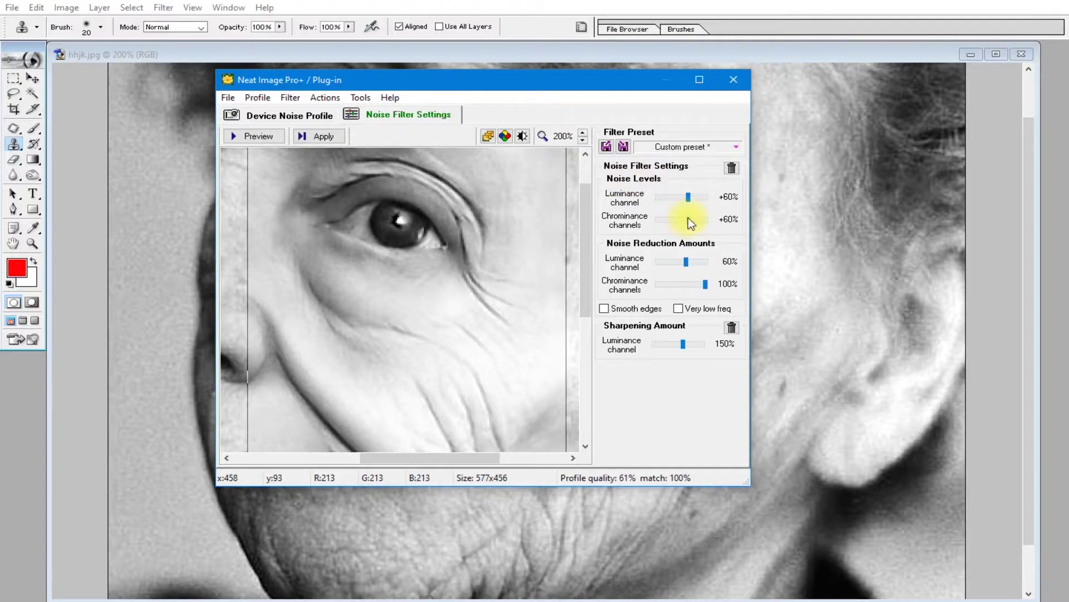
click(684, 260)
click(690, 261)
drag(684, 343, 693, 343)
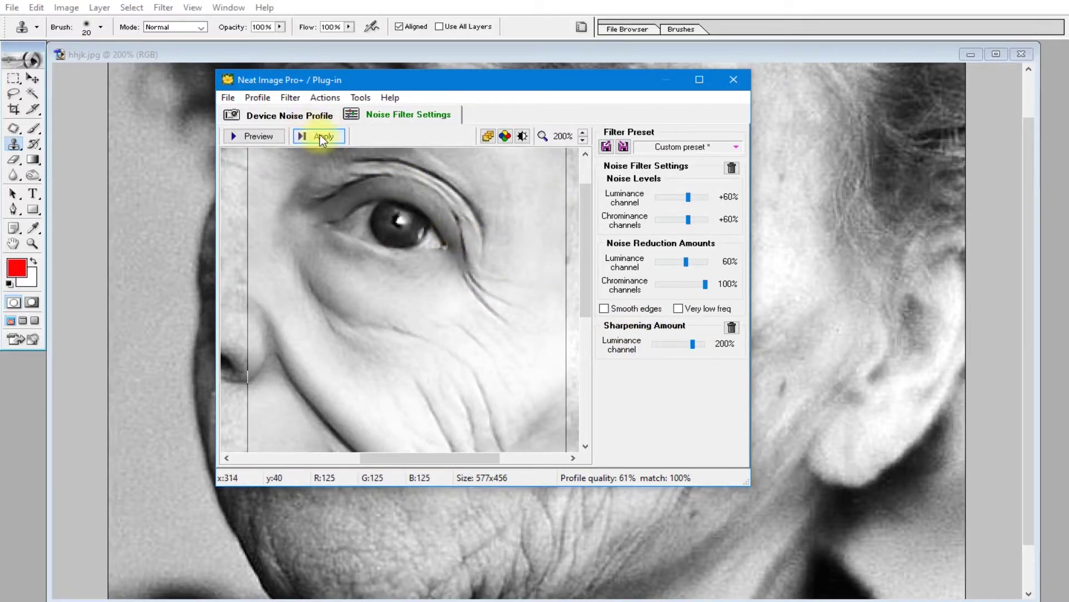
click(320, 136)
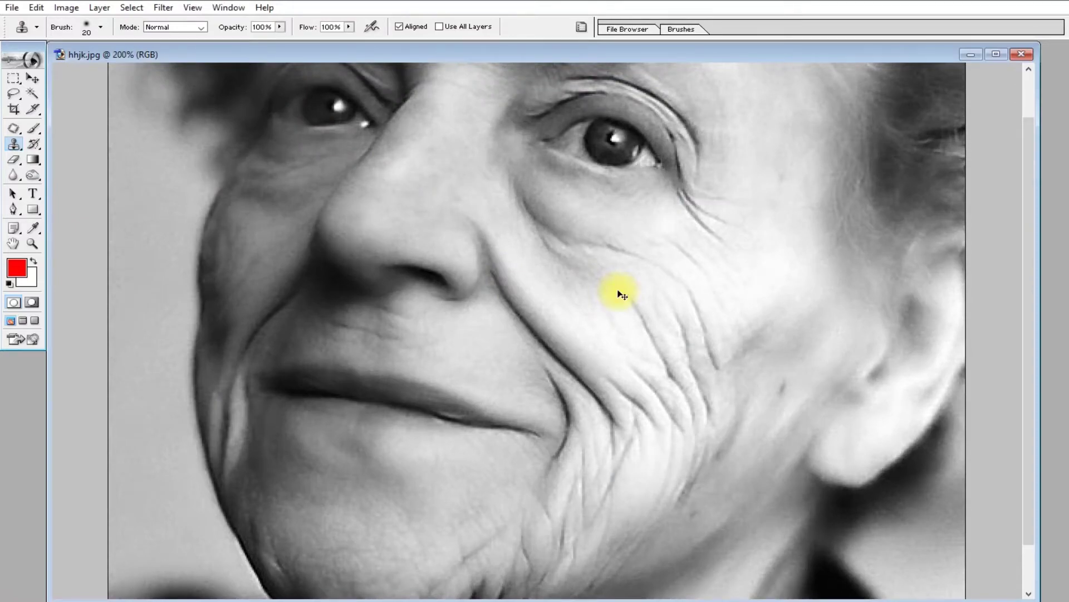
key(ctrl+equal)
key(ctrl+minus)
key(ctrl+minus)
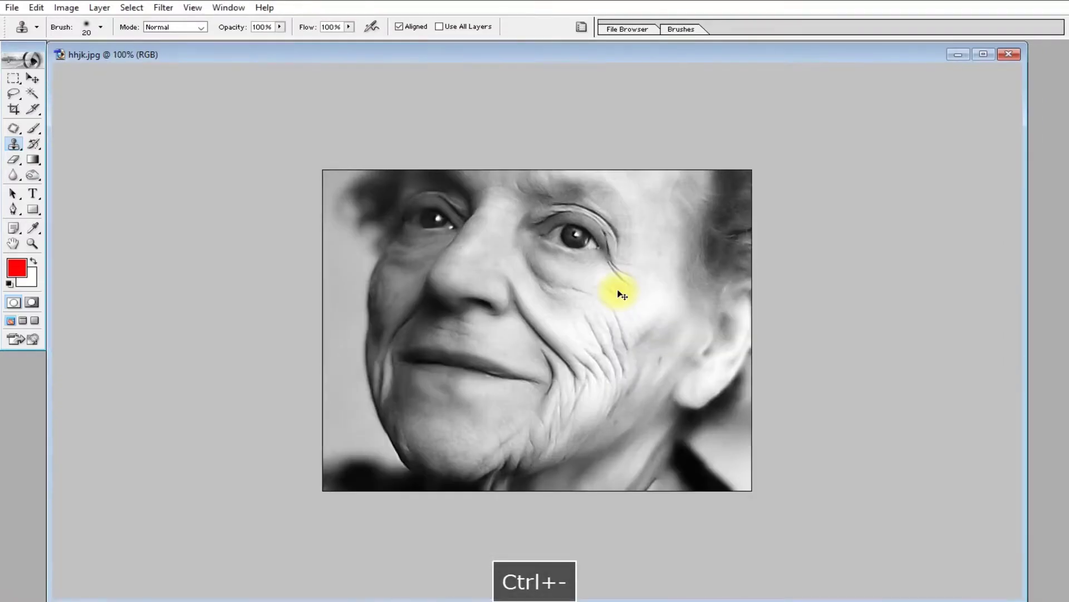
key(ctrl+equal)
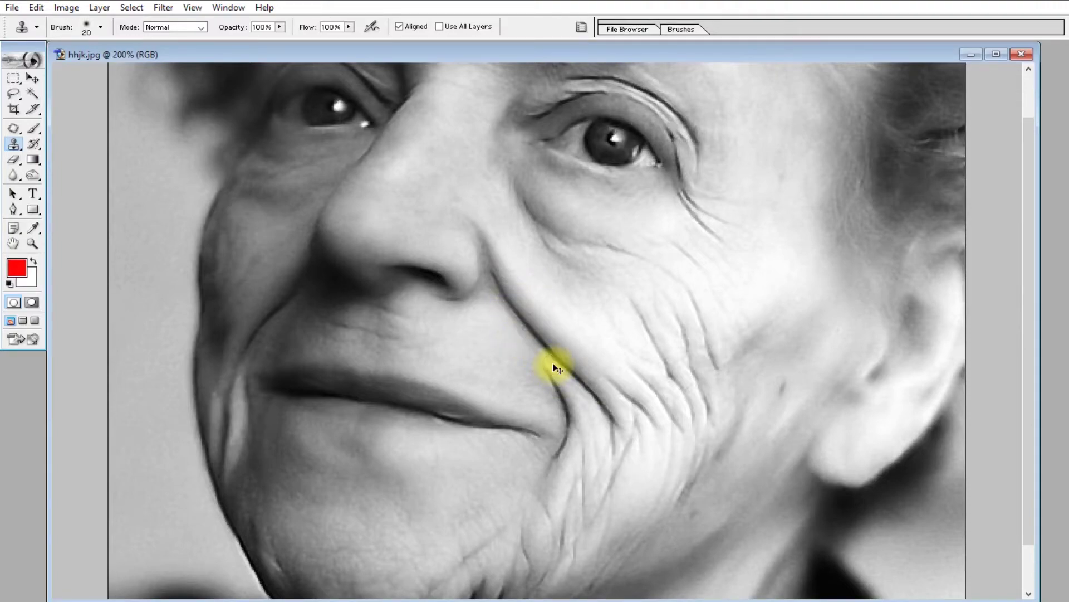
Soften the deep fold between the nostril and the mouth corner using the Clone Stamp with a brush size of 20
key(ctrl+equal)
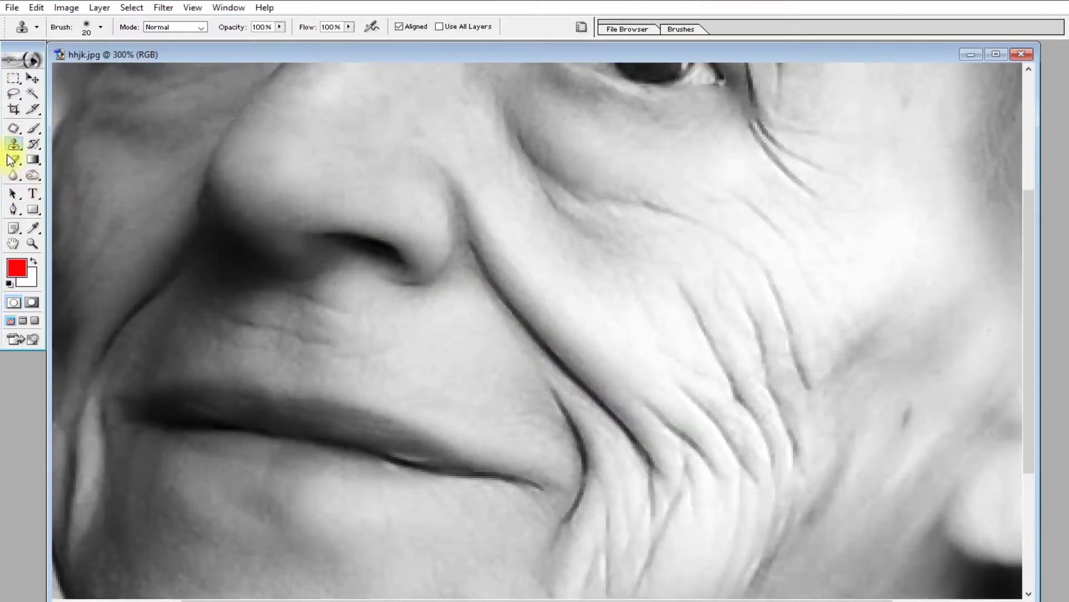
click(13, 145)
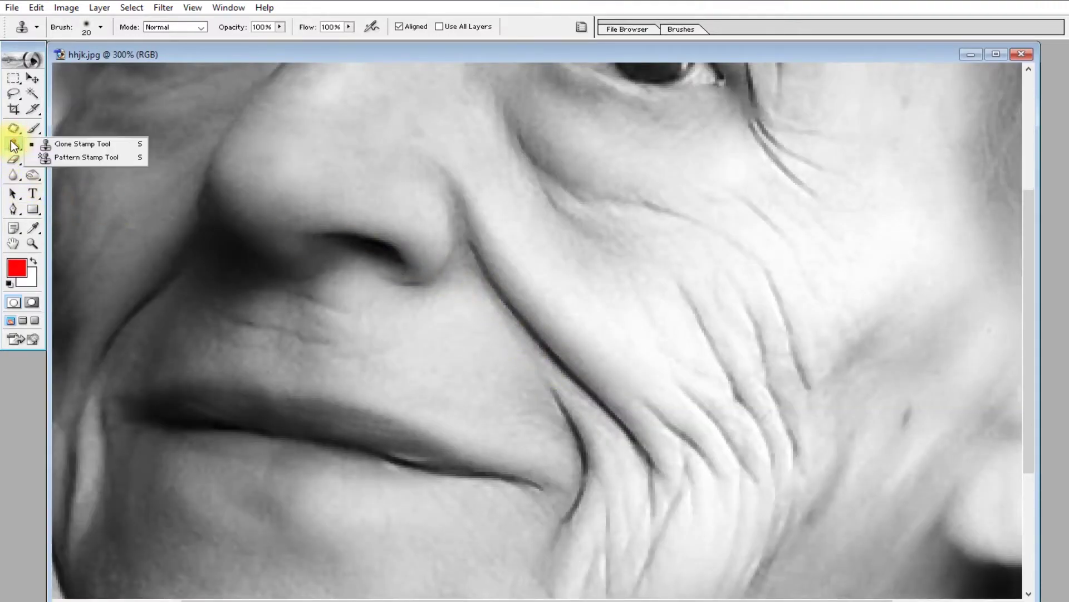
click(50, 143)
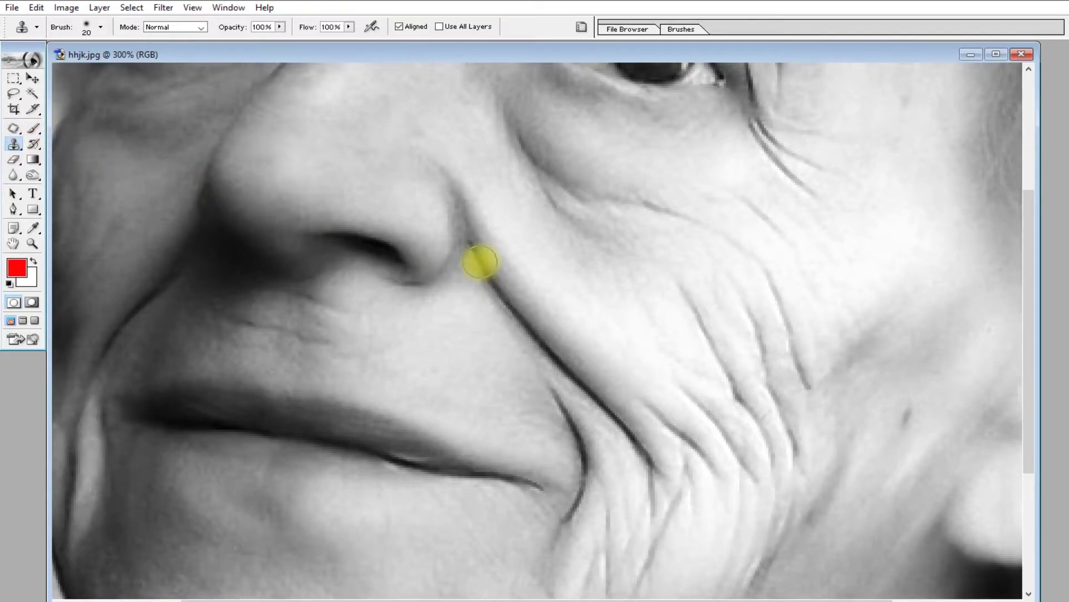
key(ctrl+equal)
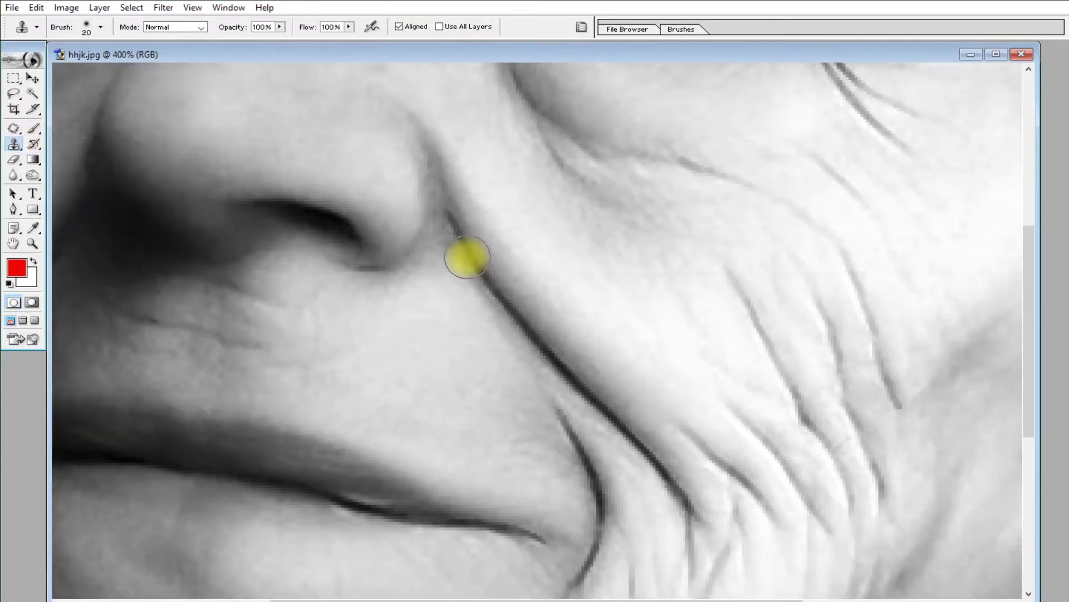
key(bracketright)
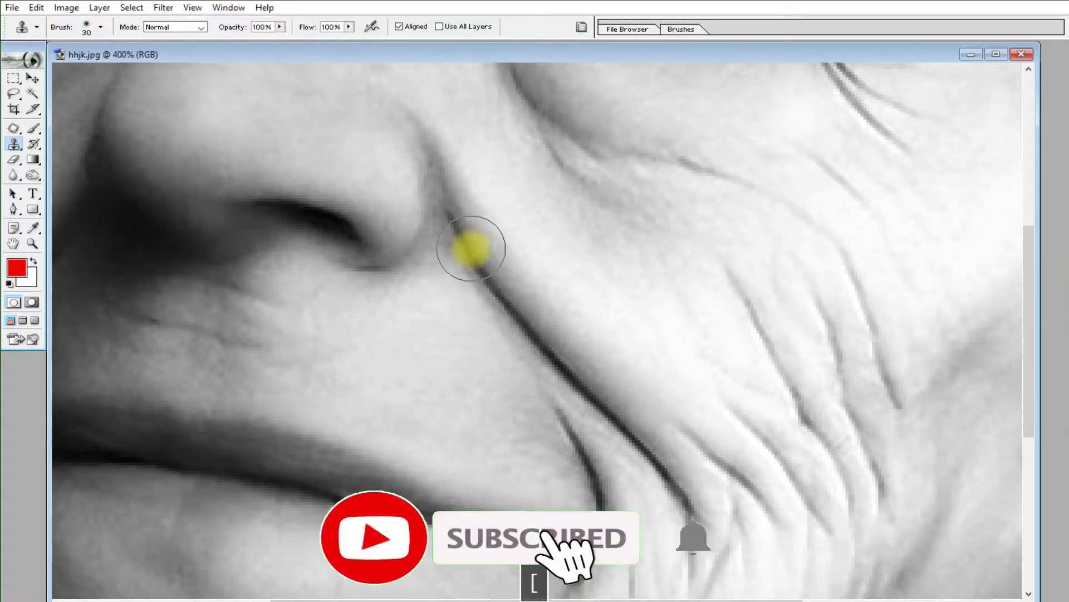
key(bracketleft)
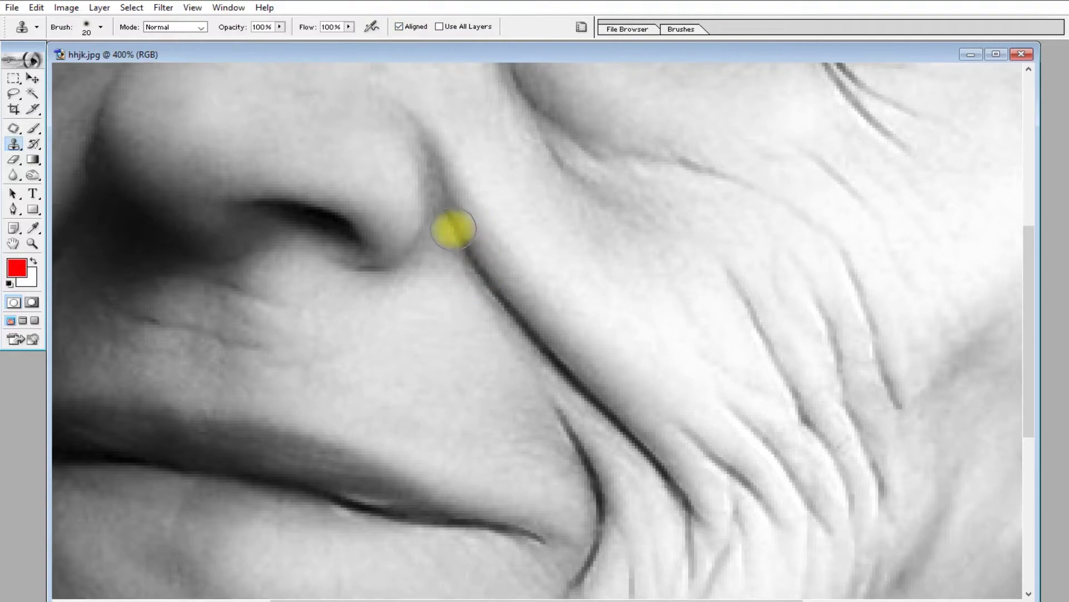
alt+click(457, 229)
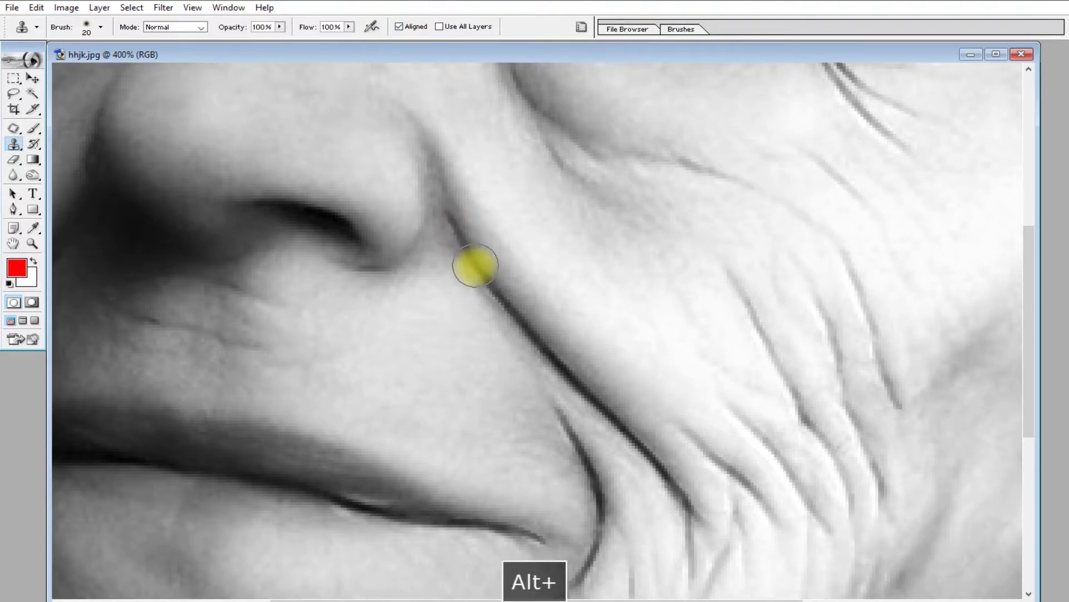
click(486, 279)
mouse_move(489, 284)
mouse_down()
mouse_move(504, 300)
mouse_move(483, 278)
mouse_move(545, 372)
mouse_move(538, 349)
mouse_move(577, 379)
mouse_move(537, 358)
mouse_move(585, 402)
mouse_move(588, 419)
mouse_move(566, 395)
mouse_move(561, 404)
mouse_move(595, 462)
mouse_move(609, 457)
mouse_move(598, 433)
mouse_move(605, 409)
mouse_move(637, 433)
mouse_move(614, 397)
mouse_up()
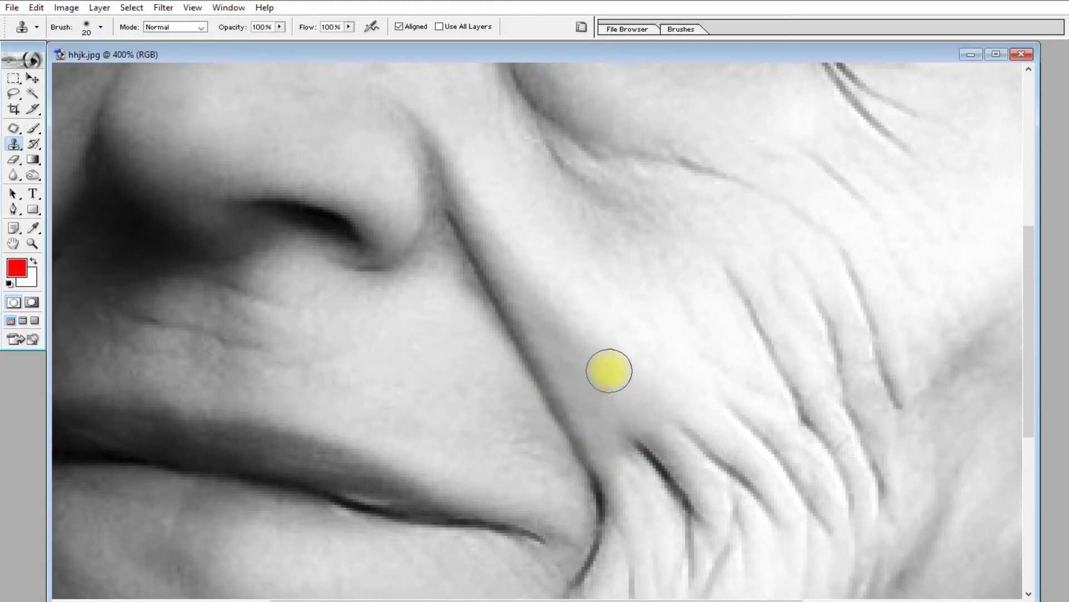
Switch to the Patch tool and outline a clean area of skin between the nostril and the upper lip
key(space)
drag(548, 299, 494, 234)
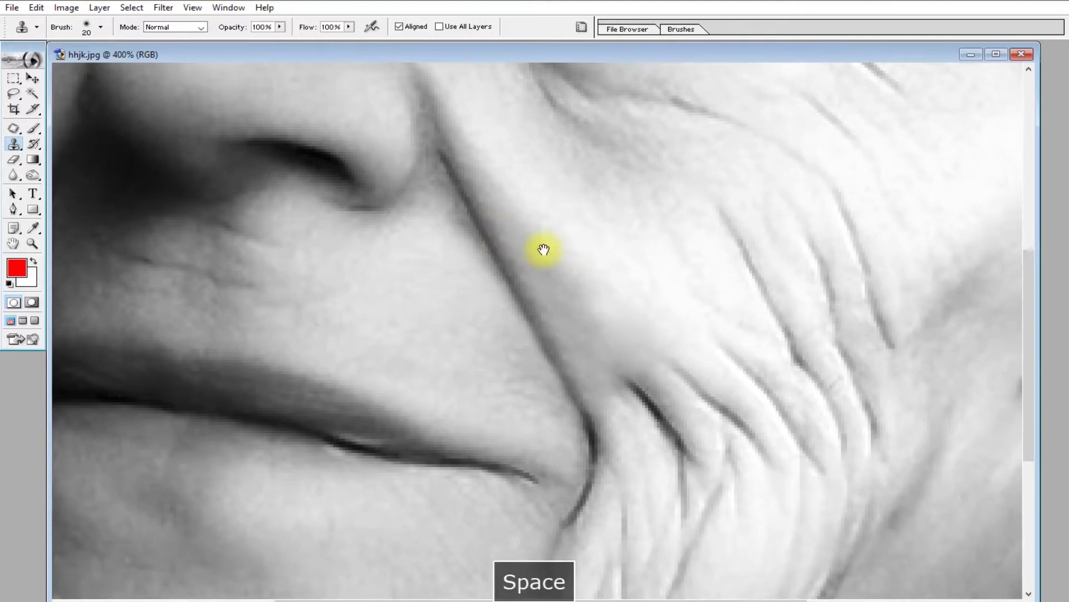
drag(575, 243, 542, 256)
key(ctrl+minus)
key(ctrl+minus)
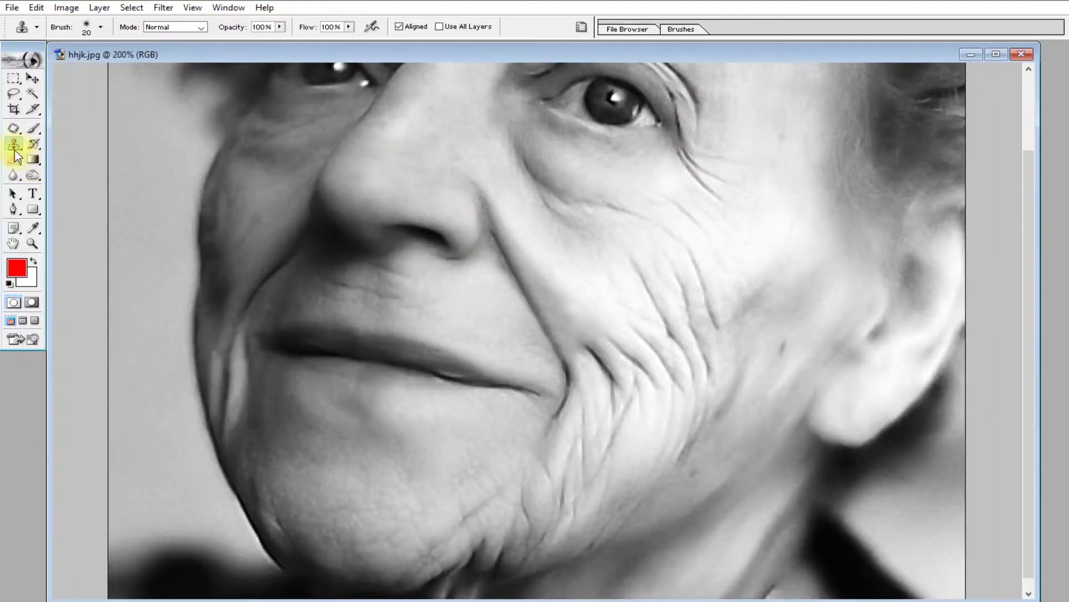
drag(14, 128, 48, 142)
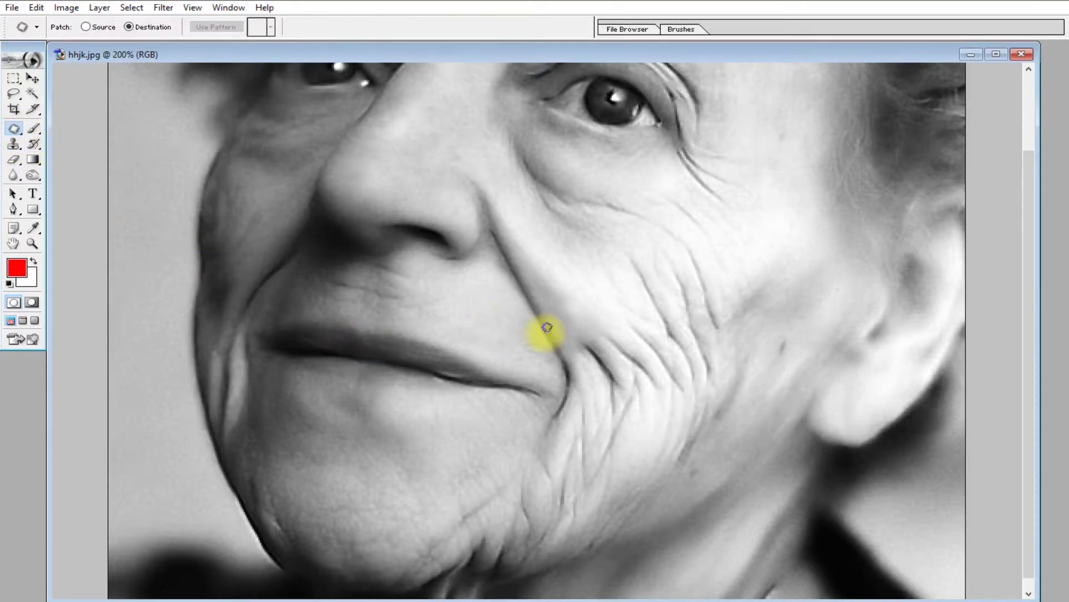
key(ctrl+equal)
key(space)
mouse_move(597, 246)
mouse_down()
mouse_move(530, 333)
mouse_move(355, 345)
mouse_move(398, 328)
mouse_move(425, 367)
mouse_up()
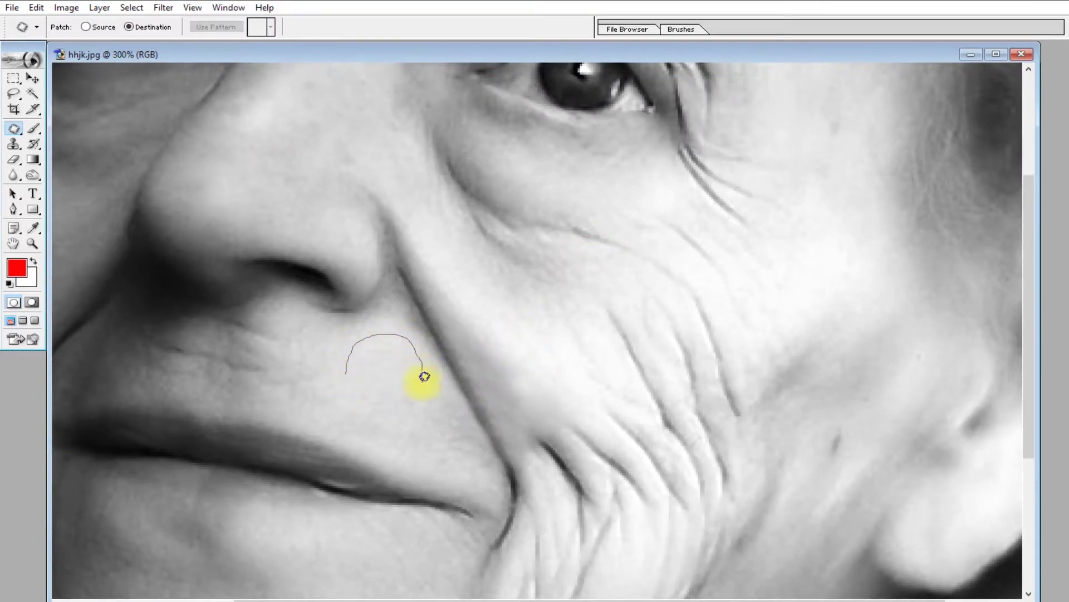
drag(355, 378, 392, 346)
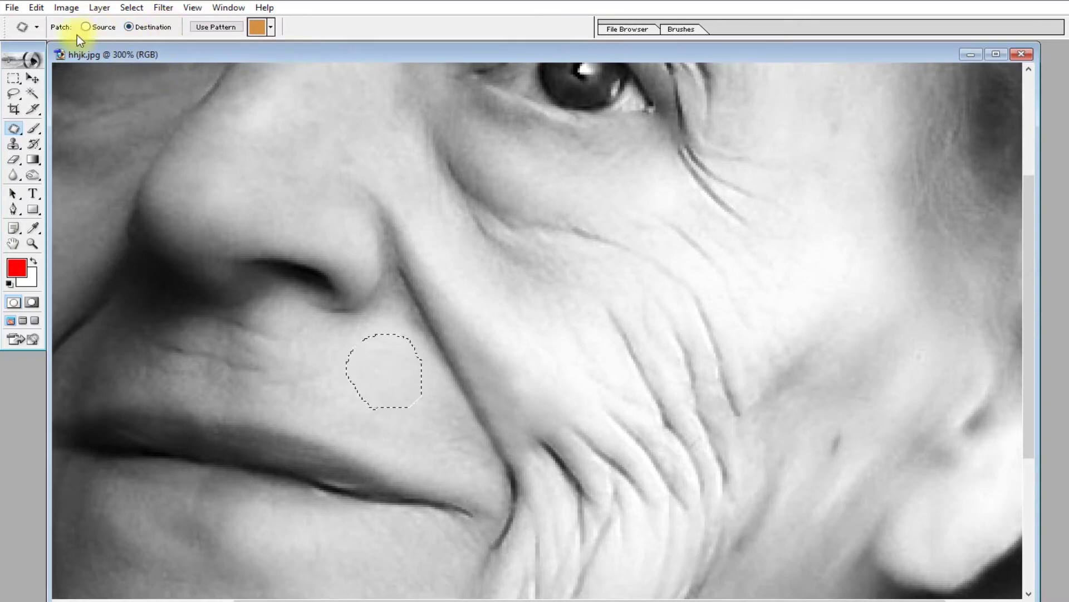
Try the Patch tool's Source mode on the outlined upper-lip skin, sampling from the eye area, and undo the patch
click(96, 29)
drag(601, 111, 584, 114)
click(388, 369)
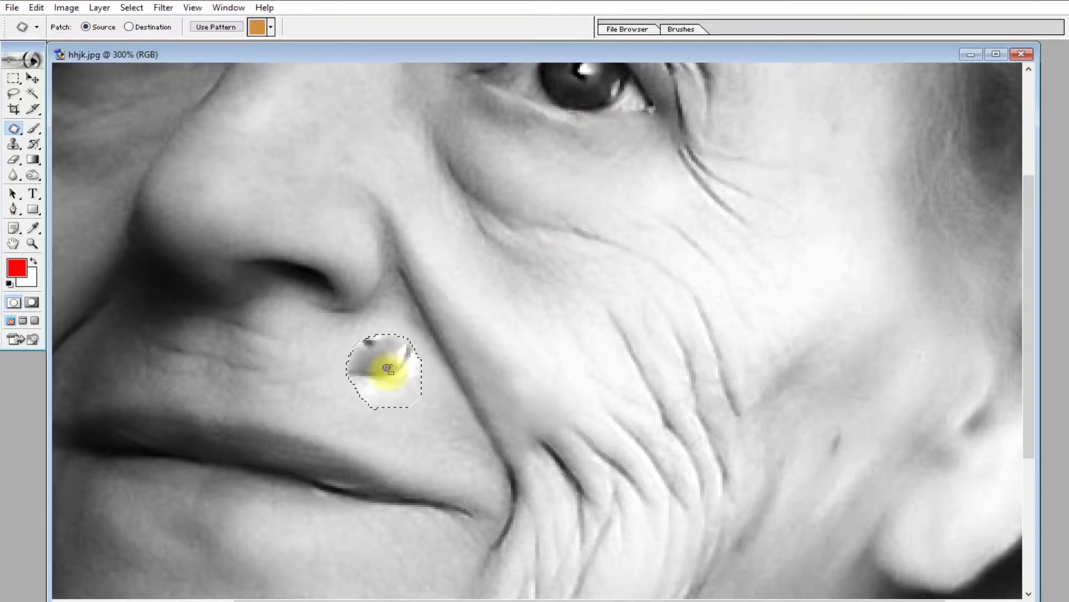
key(ctrl+z)
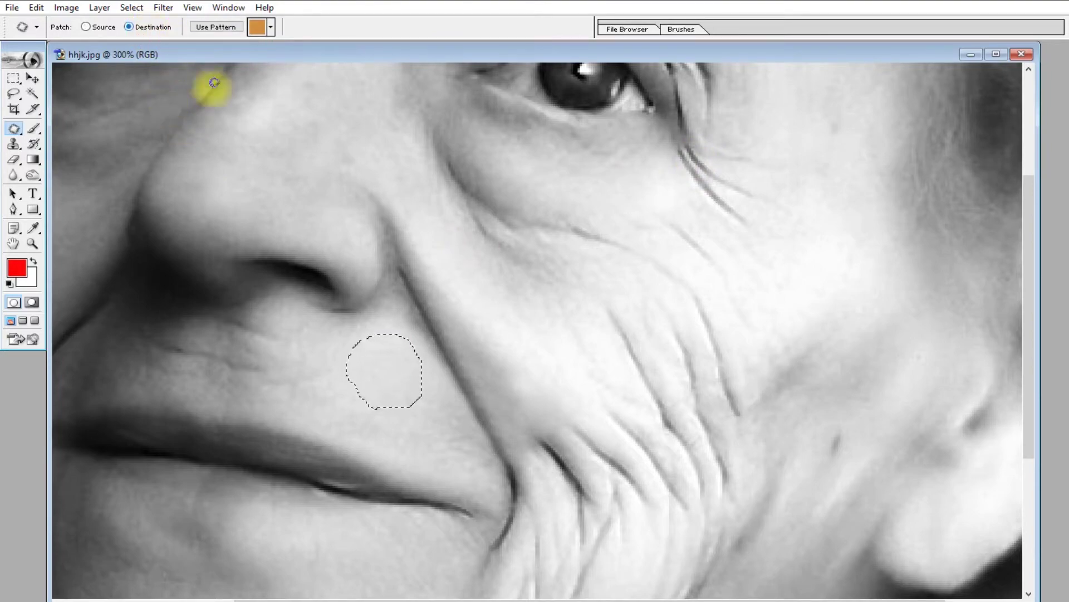
Try covering the under-eye creases with the upper-lip skin in Destination mode, undo the patches and deselect
drag(386, 378, 591, 240)
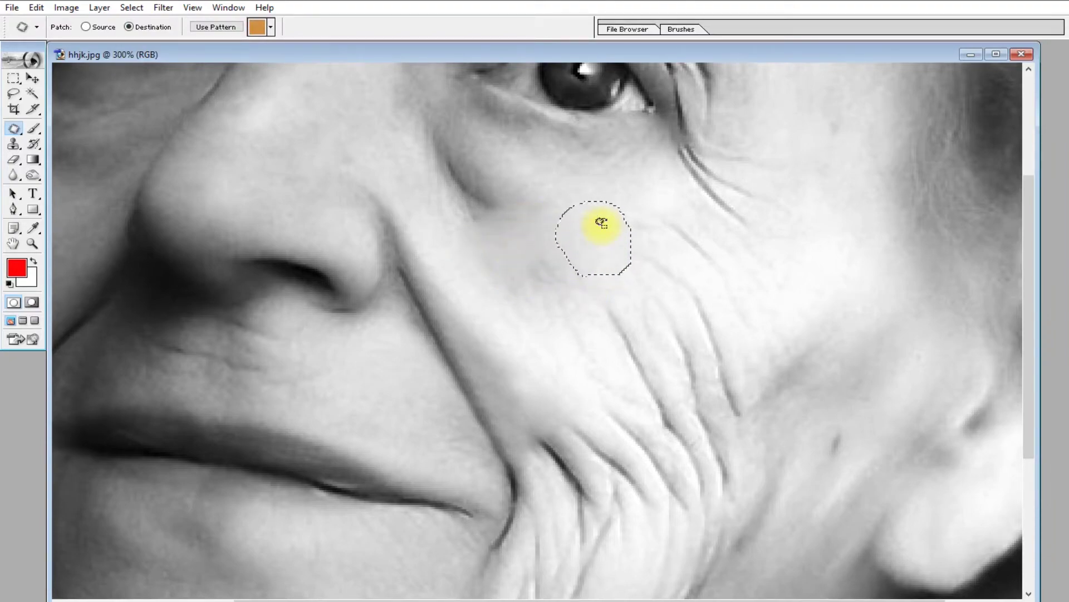
key(ctrl+z)
key(ctrl+alt+z)
key(ctrl+alt+z)
key(ctrl+alt+z)
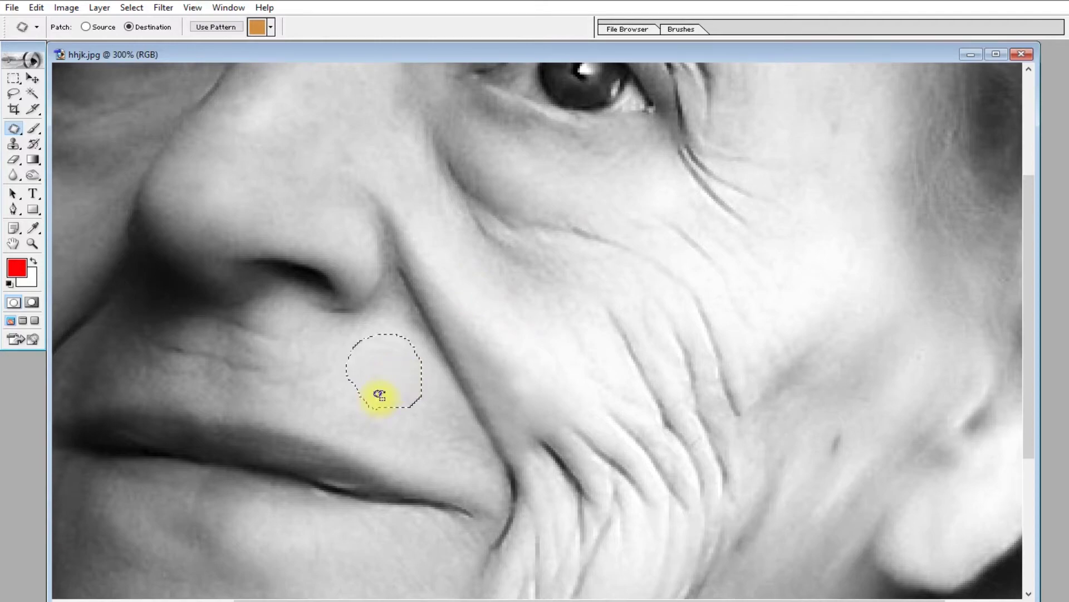
key(ctrl+d)
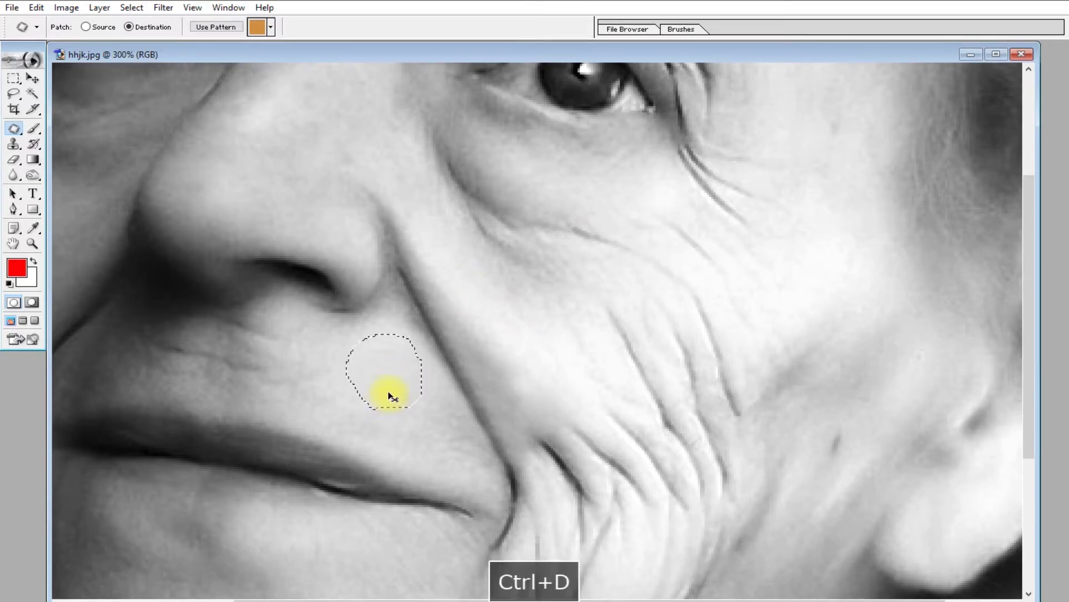
Patch the shadow beside the nose-to-mouth fold and the first mid-cheek wrinkles with smooth skin, and clear the selection
mouse_move(371, 384)
mouse_down()
mouse_move(376, 335)
mouse_move(412, 356)
mouse_up()
mouse_move(420, 413)
mouse_down()
mouse_move(394, 394)
mouse_move(490, 346)
mouse_move(492, 333)
mouse_move(506, 370)
mouse_move(511, 336)
mouse_up()
drag(528, 373, 506, 319)
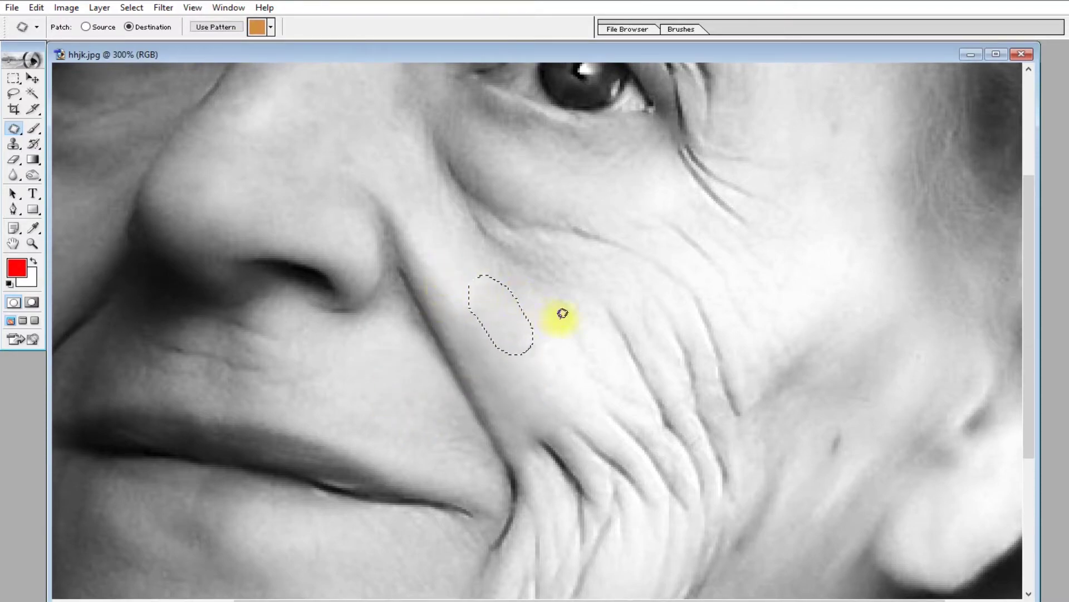
click(546, 338)
mouse_move(590, 366)
mouse_down()
mouse_move(543, 340)
mouse_move(622, 350)
mouse_move(602, 411)
mouse_move(583, 320)
mouse_up()
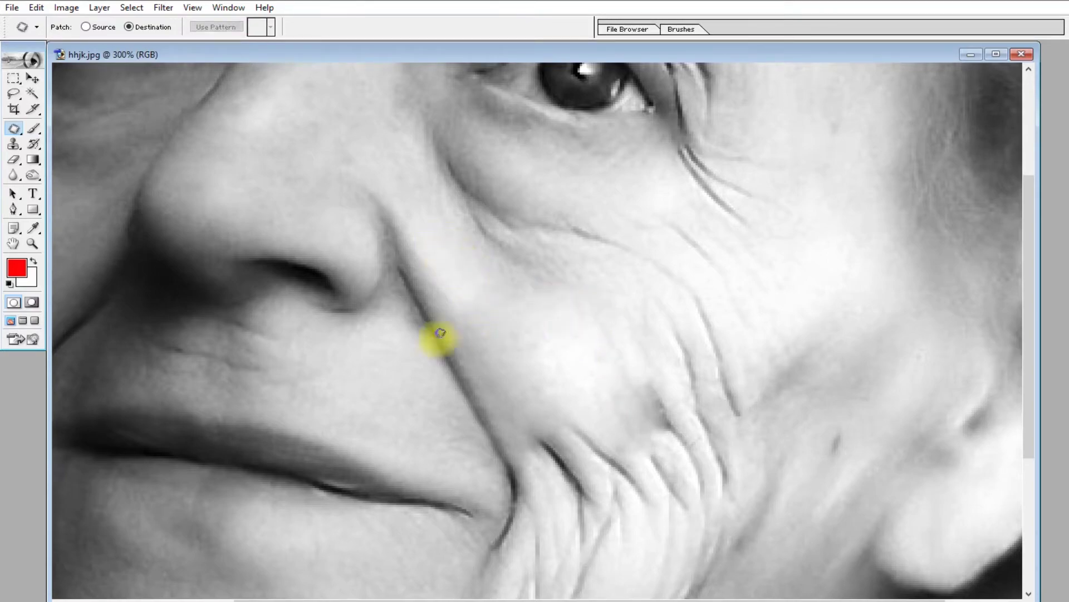
Outline clean upper-lip skin and patch it over the creases and dark bag beneath the nearer eye
drag(379, 378, 572, 227)
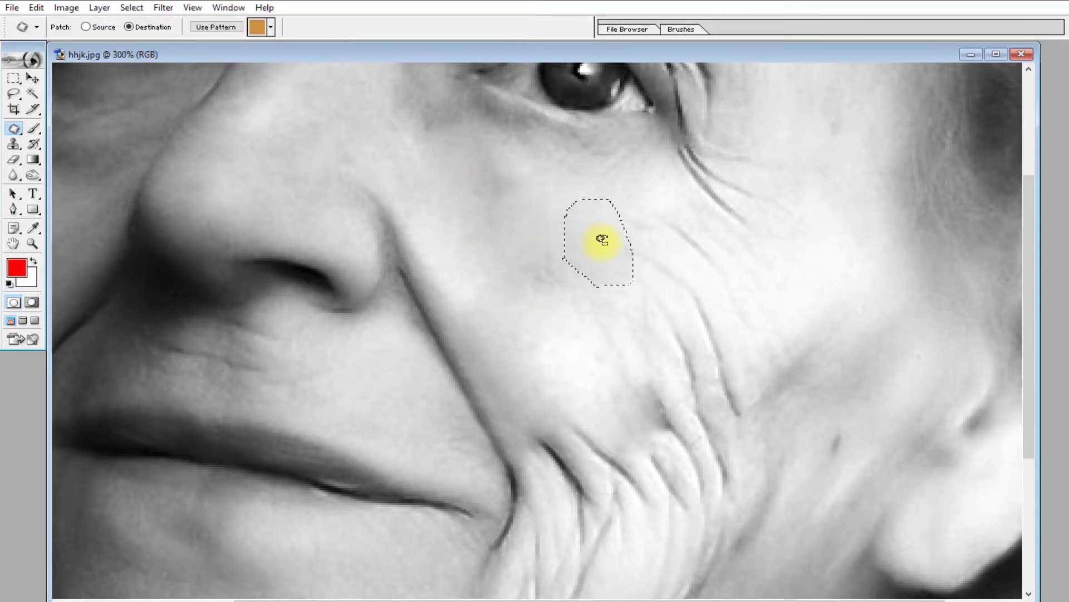
drag(630, 257, 490, 166)
key(space)
drag(584, 287, 552, 327)
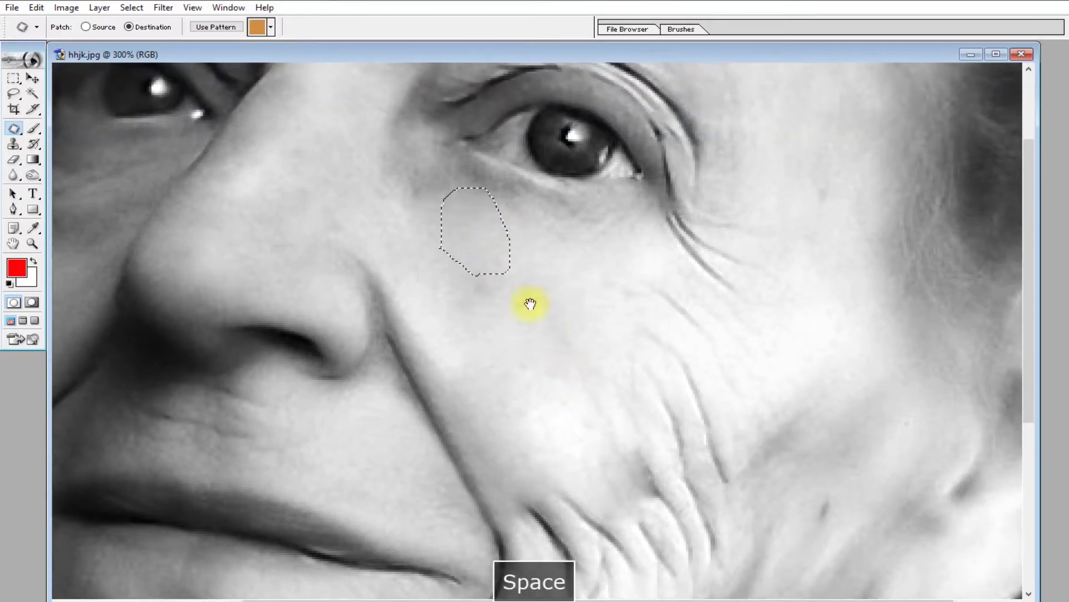
drag(466, 206, 421, 184)
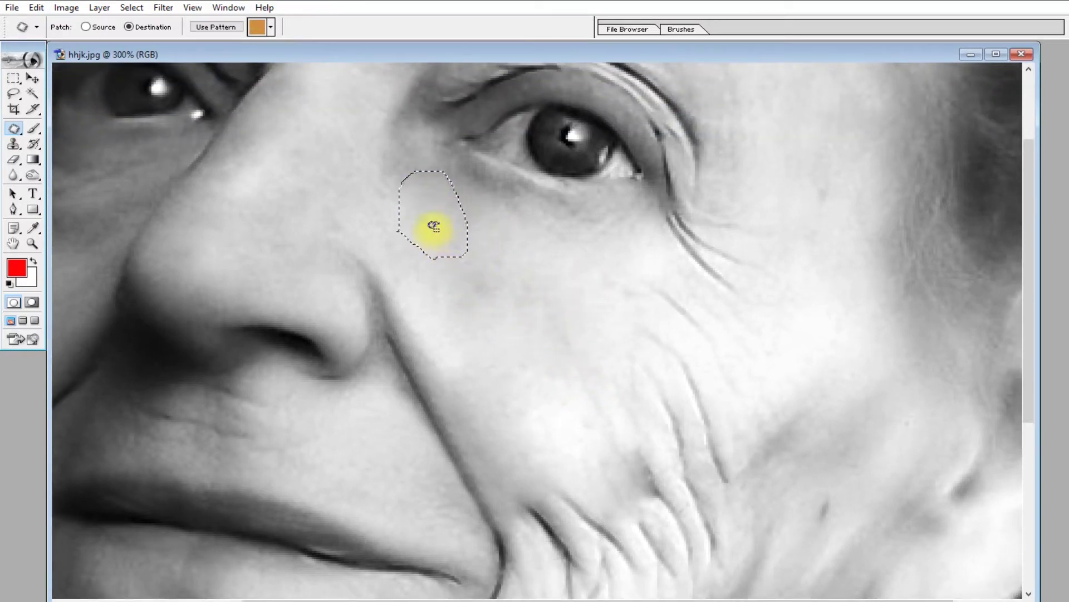
drag(434, 226, 474, 293)
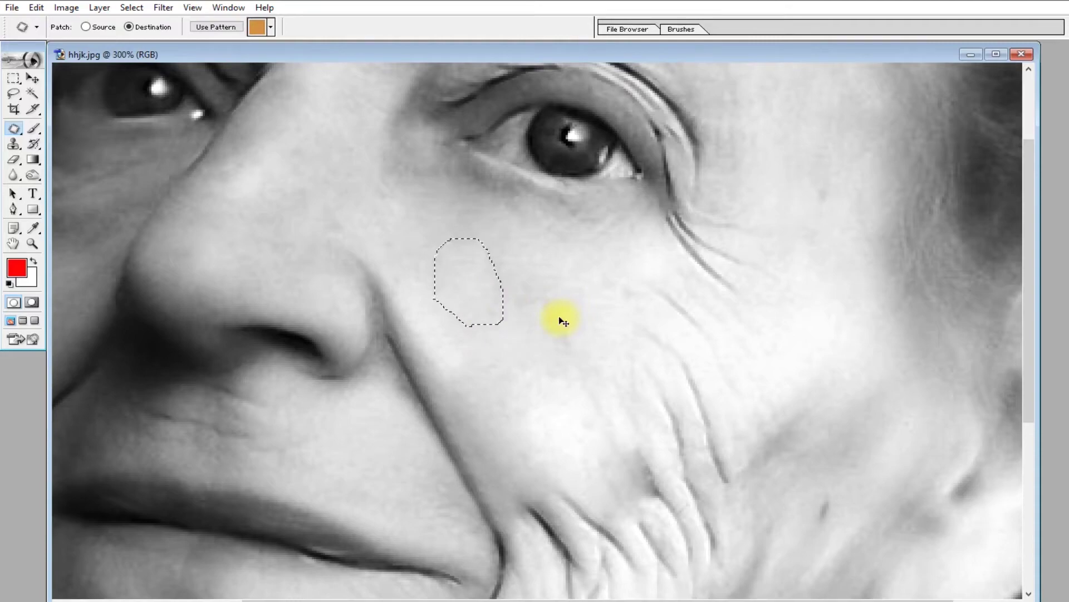
Outline smooth cheek skin and patch it over the long wrinkles on the outer cheek
key(ctrl+d)
key(space)
mouse_move(575, 373)
mouse_down()
mouse_move(523, 312)
mouse_move(488, 294)
mouse_move(470, 261)
mouse_move(478, 191)
mouse_up()
drag(505, 284, 504, 285)
mouse_move(477, 246)
mouse_down()
mouse_move(544, 317)
mouse_move(565, 363)
mouse_move(561, 298)
mouse_move(583, 230)
mouse_up()
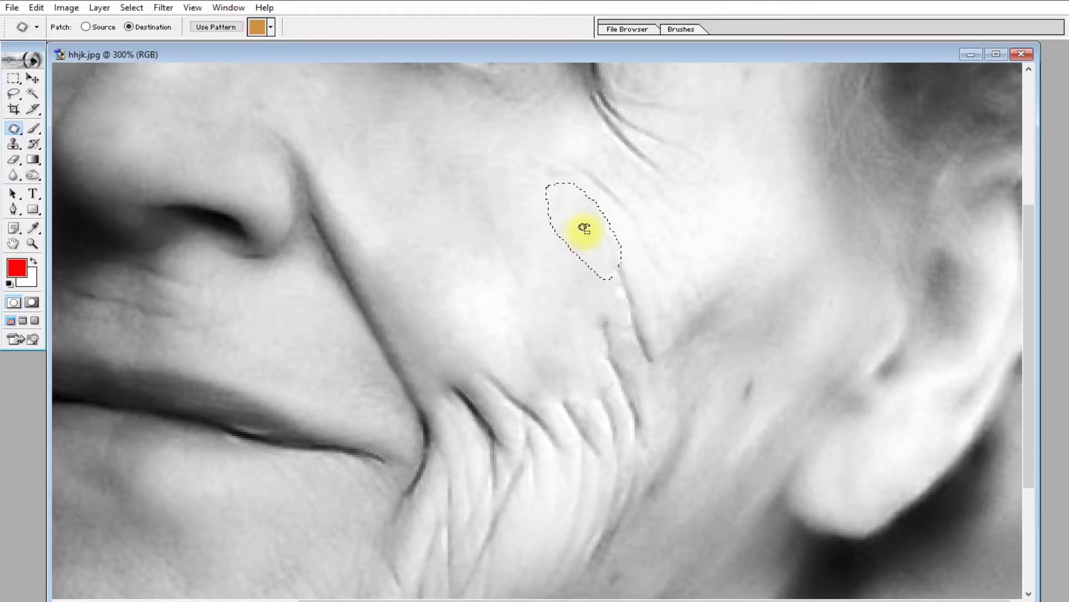
drag(594, 194, 624, 336)
Patch the curved creases on the lower outer cheek with smooth cheek skin and clear the selection
key(space)
drag(563, 351, 543, 260)
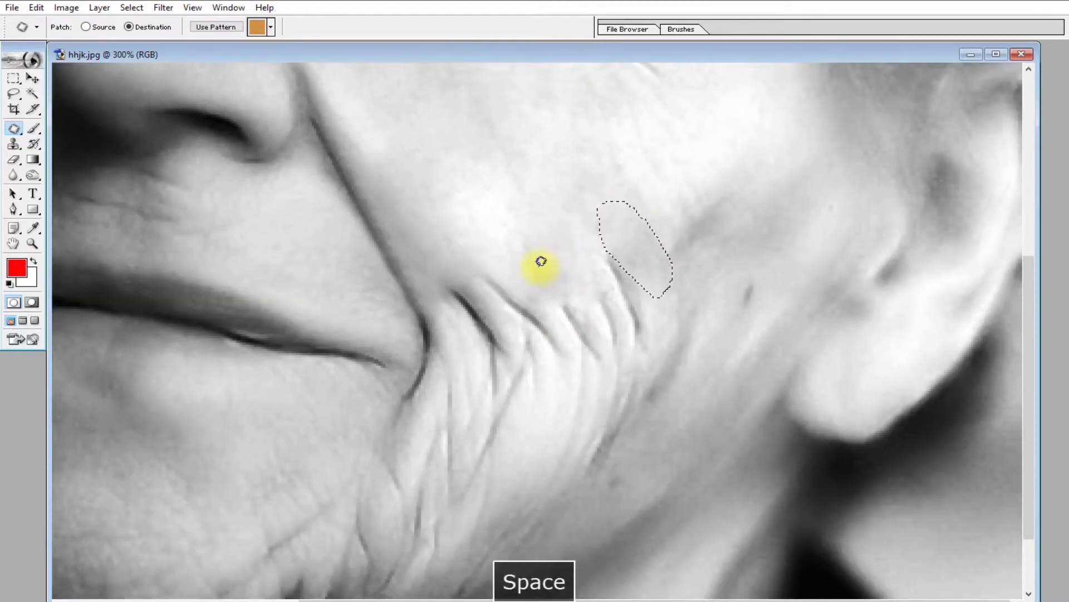
mouse_move(511, 217)
mouse_down()
mouse_move(511, 156)
mouse_move(627, 310)
mouse_move(648, 264)
mouse_move(645, 195)
mouse_up()
key(space)
mouse_move(549, 241)
mouse_down()
mouse_move(501, 152)
mouse_move(530, 130)
mouse_move(575, 308)
mouse_move(618, 315)
mouse_up()
key(space)
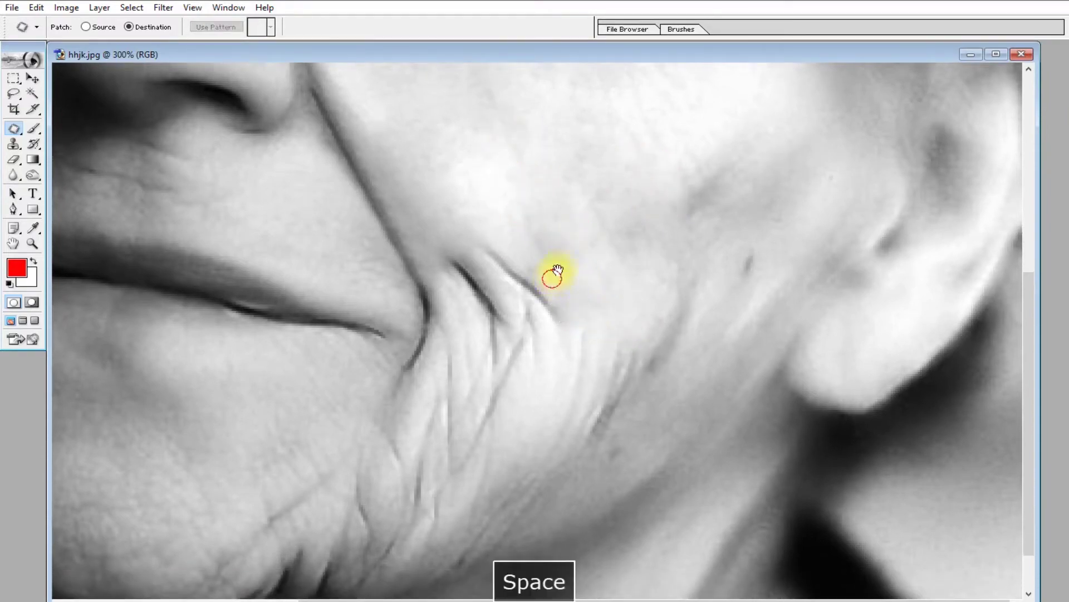
Outline clean chin skin below the mouth and patch it over the short dark creases beside the mouth corner
drag(490, 225, 500, 175)
key(space)
drag(600, 240, 670, 231)
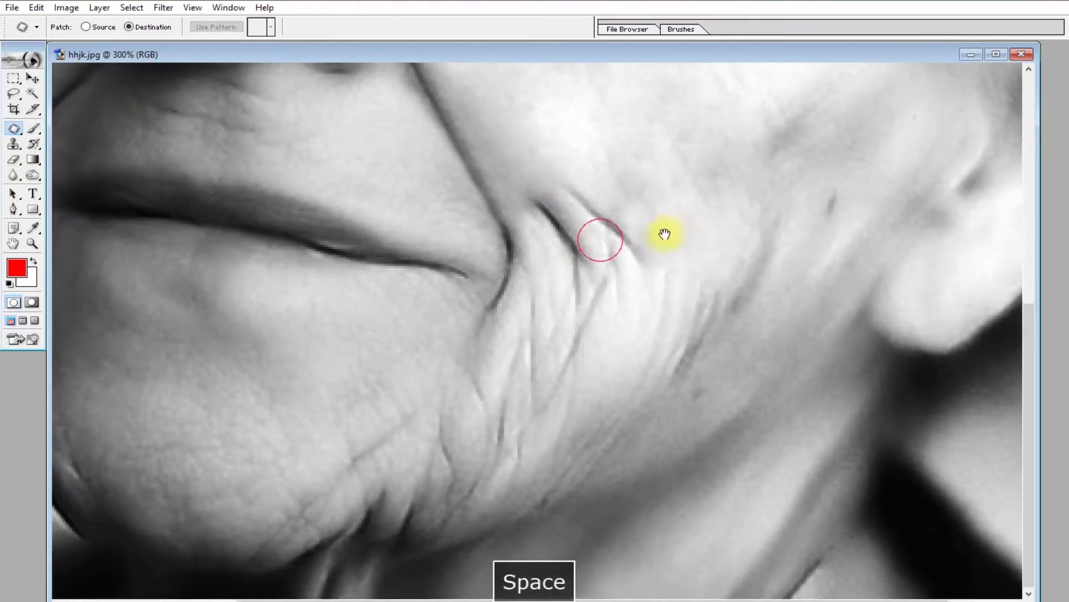
mouse_move(393, 296)
mouse_down()
mouse_move(362, 356)
mouse_move(345, 337)
mouse_up()
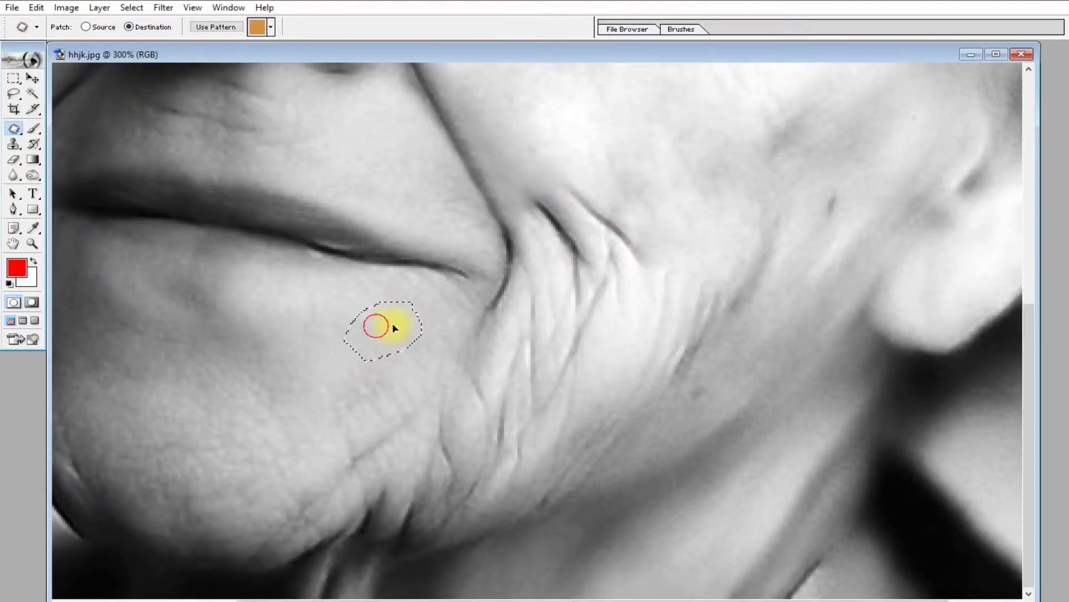
drag(537, 322, 578, 238)
drag(557, 201, 634, 323)
Even out the outer cheek in front of the ear with the same skin patch and deselect
key(space)
drag(605, 220, 675, 263)
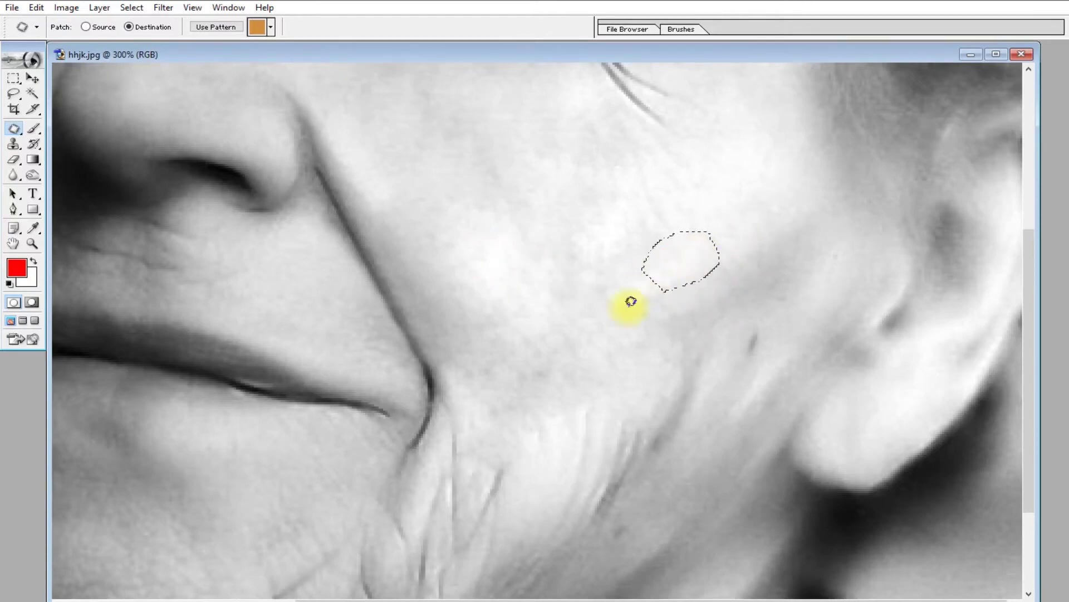
drag(525, 330, 521, 363)
key(ctrl+minus)
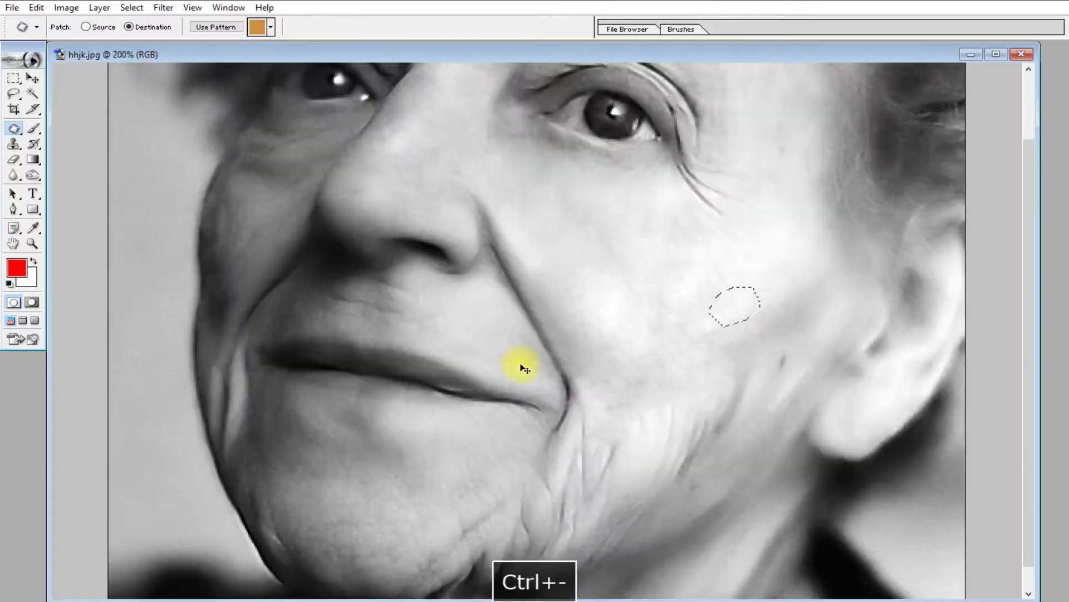
click(601, 271)
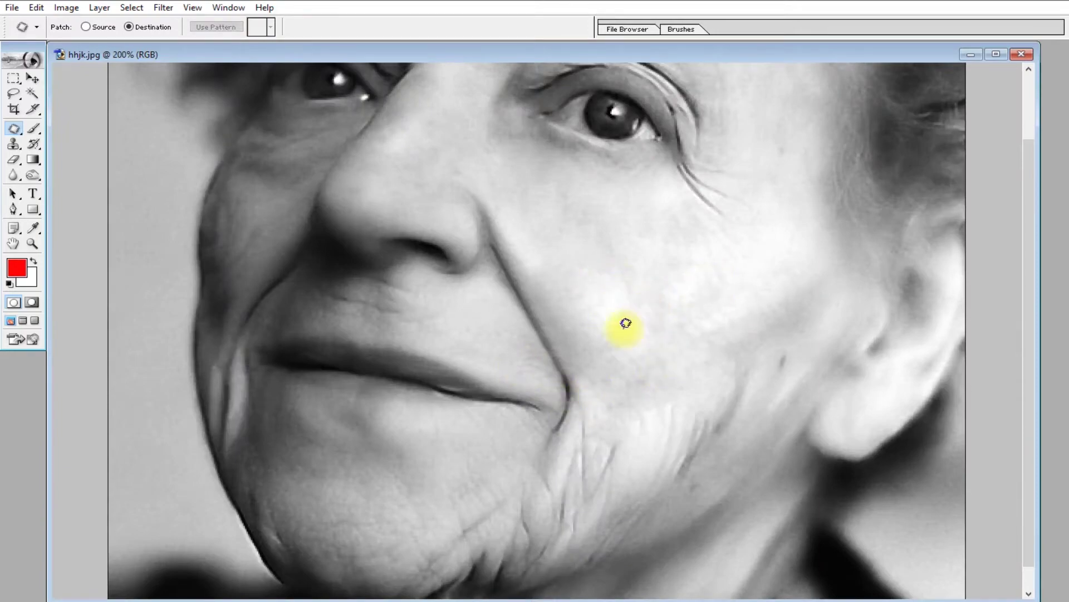
Blend the outer cheek with a patch of neighbouring cheek skin and check the remaining wrinkles along the jaw
drag(689, 304, 673, 307)
mouse_move(674, 273)
mouse_down()
mouse_move(713, 309)
mouse_move(716, 332)
mouse_up()
drag(748, 290, 698, 319)
key(space)
drag(603, 416, 596, 391)
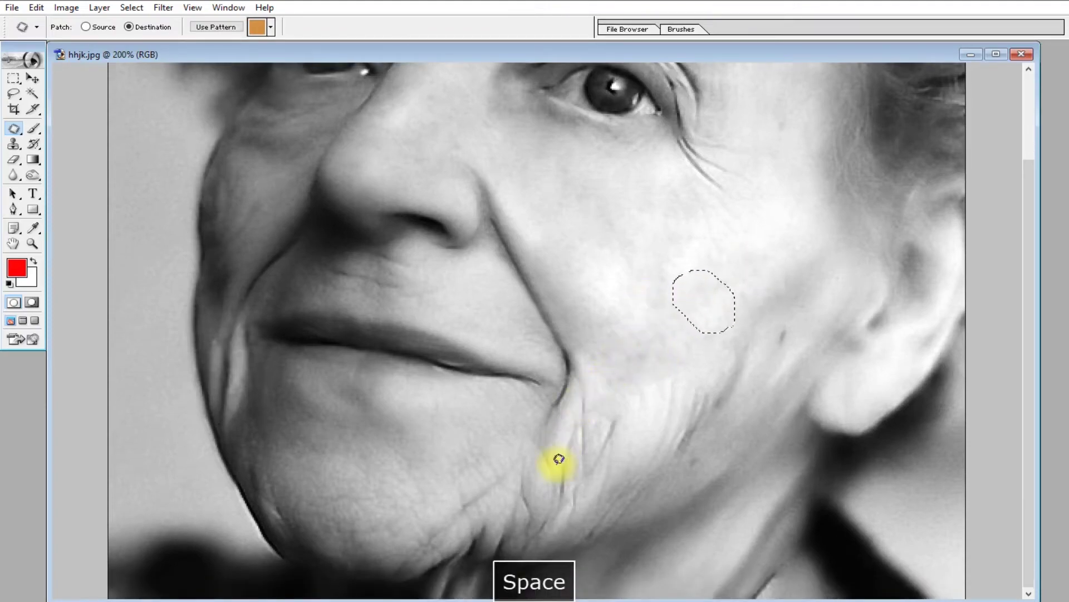
key(ctrl+equal)
key(space)
drag(533, 430, 493, 223)
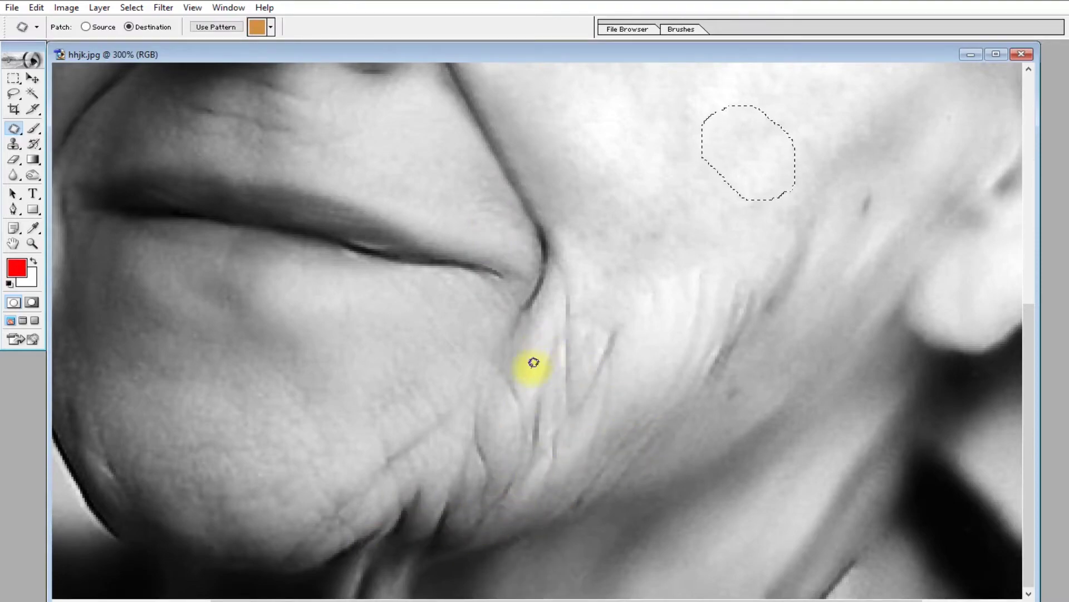
key(ctrl+minus)
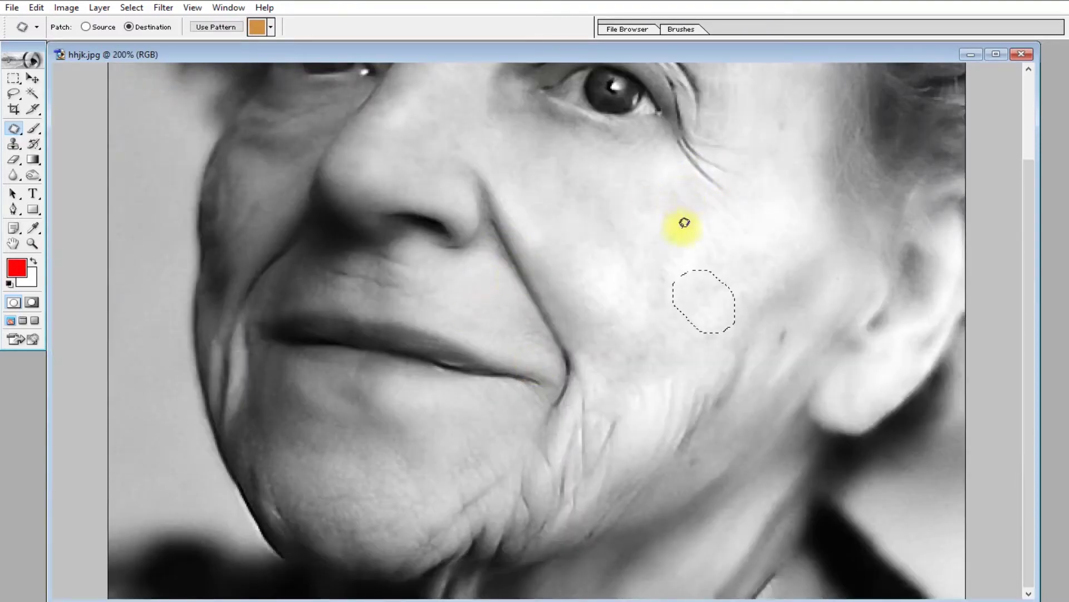
Clear the patch selection on the cheek and open the portrait in the Liquify filter
key(space)
drag(721, 198, 606, 363)
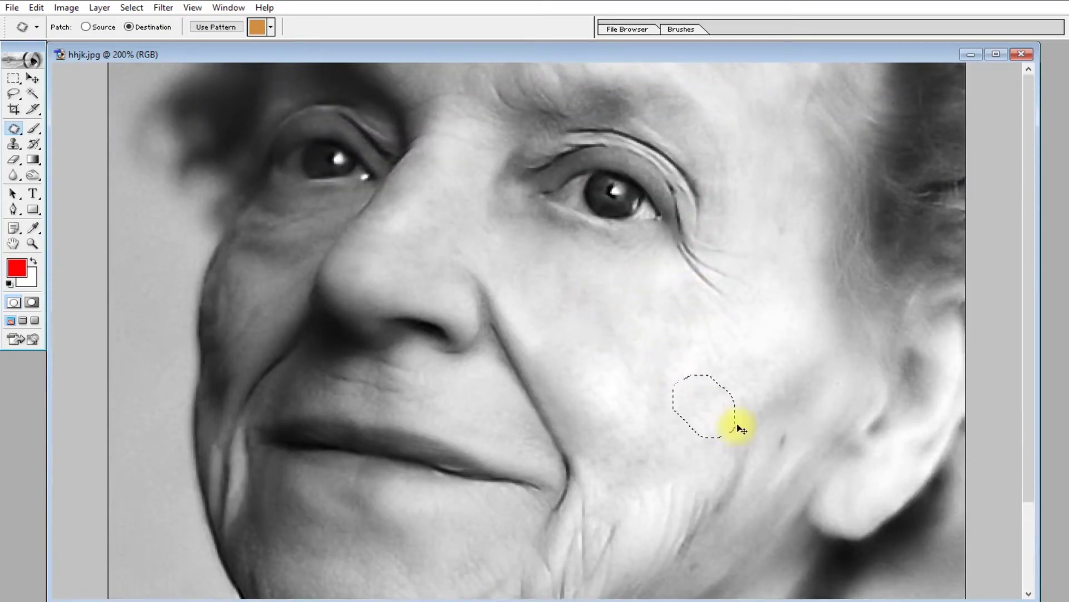
key(ctrl+d)
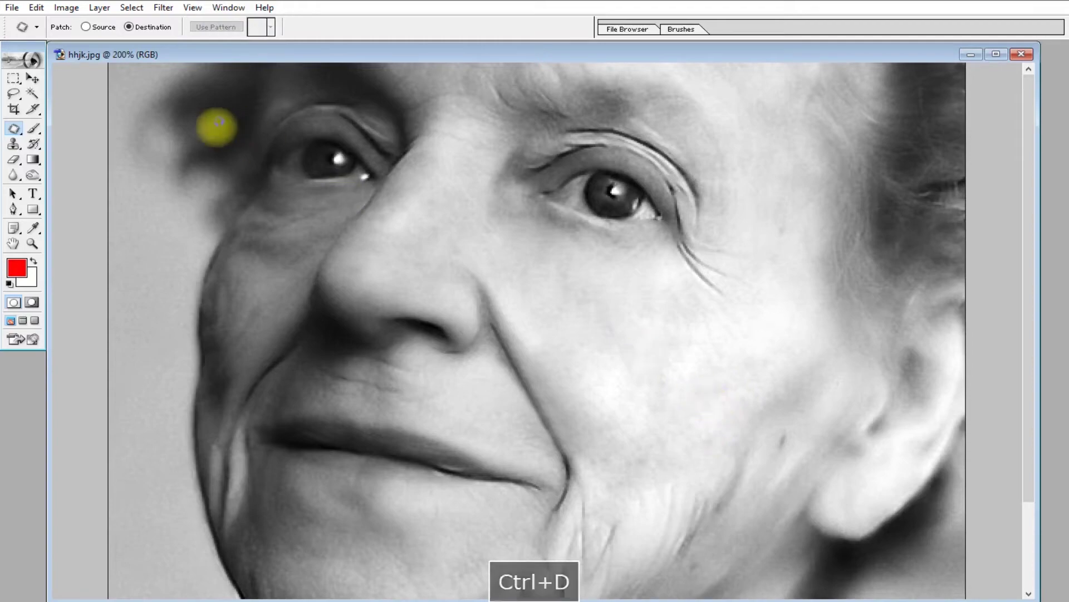
click(163, 8)
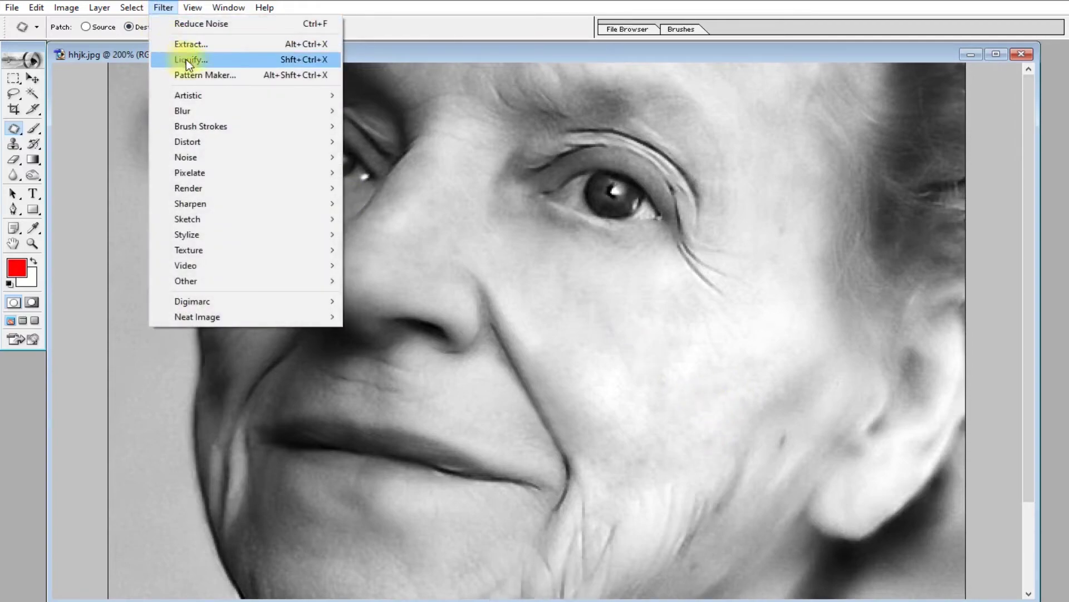
click(215, 58)
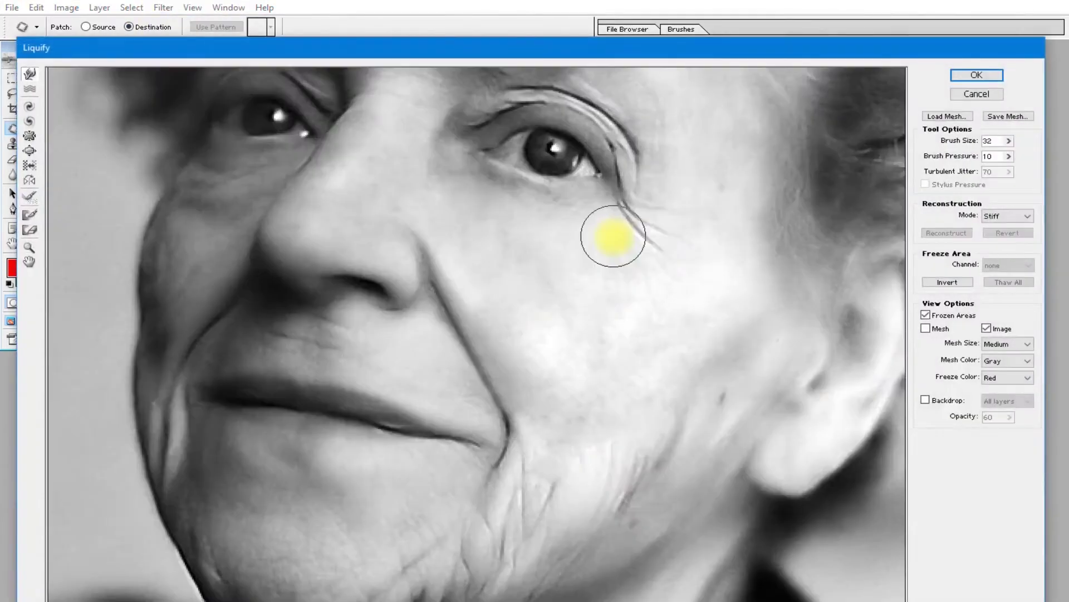
Warp the crow's-feet lines, upper eyelid fold and inner corner of the eye nearest the ear to reshape the area
key(ctrl+equal)
key(space)
mouse_move(673, 160)
mouse_down()
mouse_move(550, 351)
mouse_move(534, 405)
mouse_up()
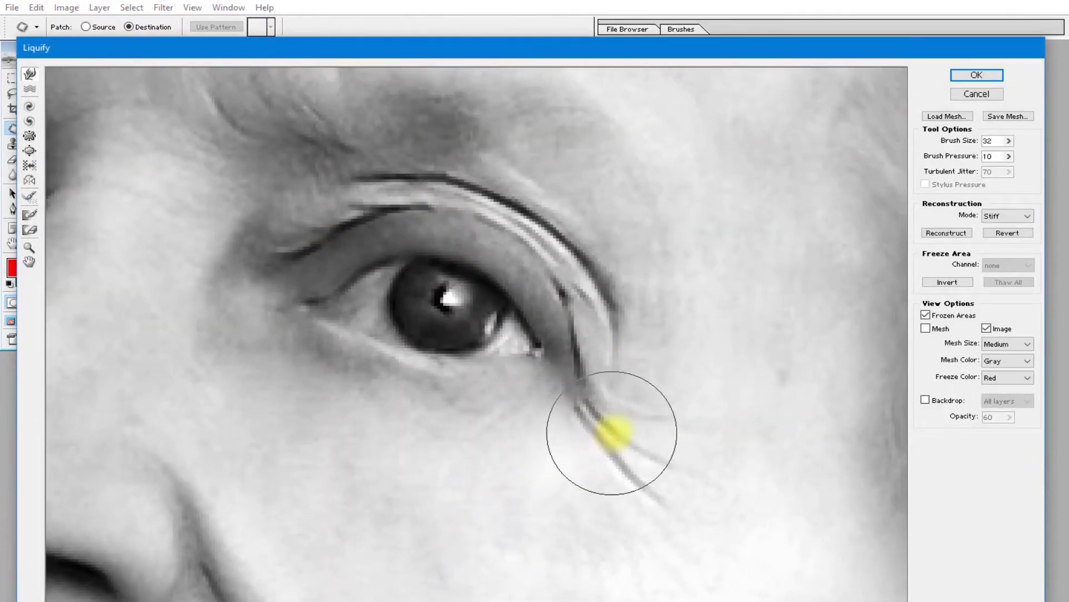
mouse_move(619, 424)
mouse_down()
mouse_move(623, 467)
mouse_move(646, 460)
mouse_up()
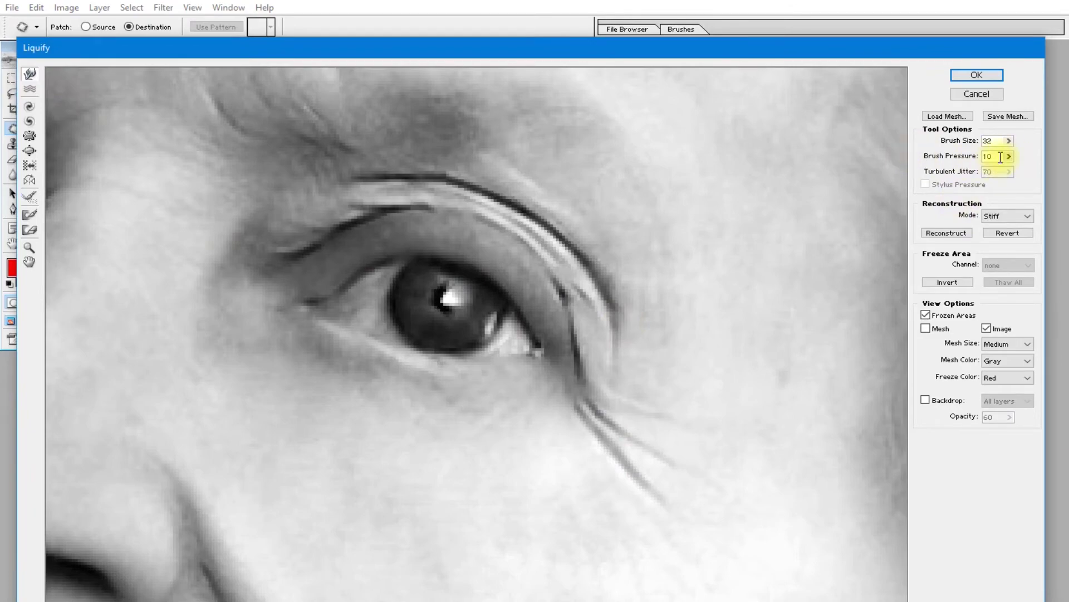
mouse_move(633, 411)
mouse_down()
mouse_move(585, 406)
mouse_move(609, 391)
mouse_move(677, 473)
mouse_move(590, 351)
mouse_move(568, 268)
mouse_up()
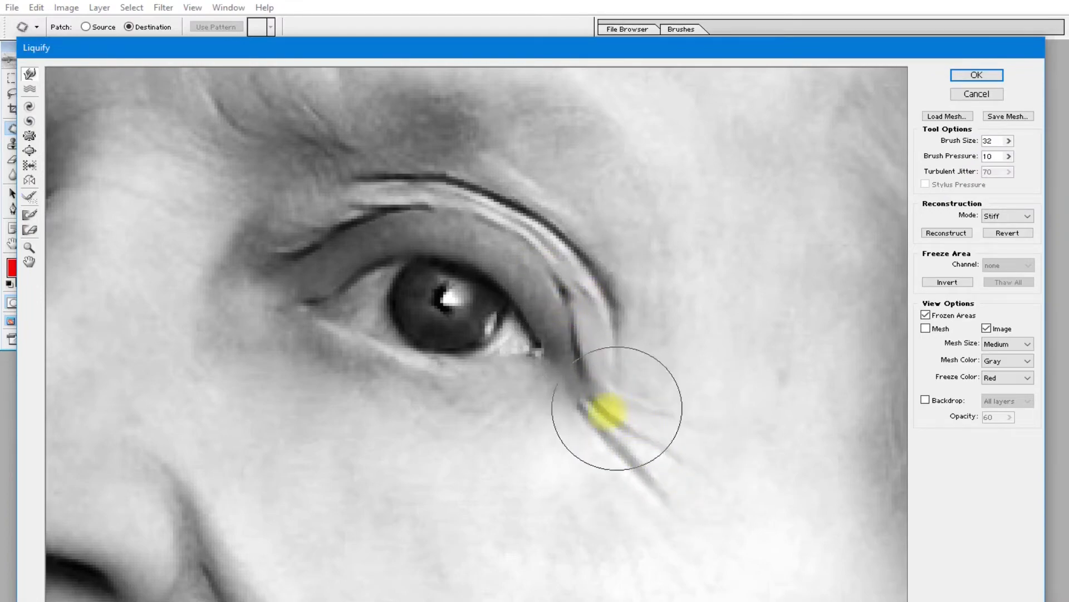
mouse_move(342, 227)
mouse_down()
mouse_move(256, 239)
mouse_move(282, 210)
mouse_move(270, 300)
mouse_move(287, 263)
mouse_move(334, 348)
mouse_move(346, 337)
mouse_move(319, 302)
mouse_move(327, 327)
mouse_up()
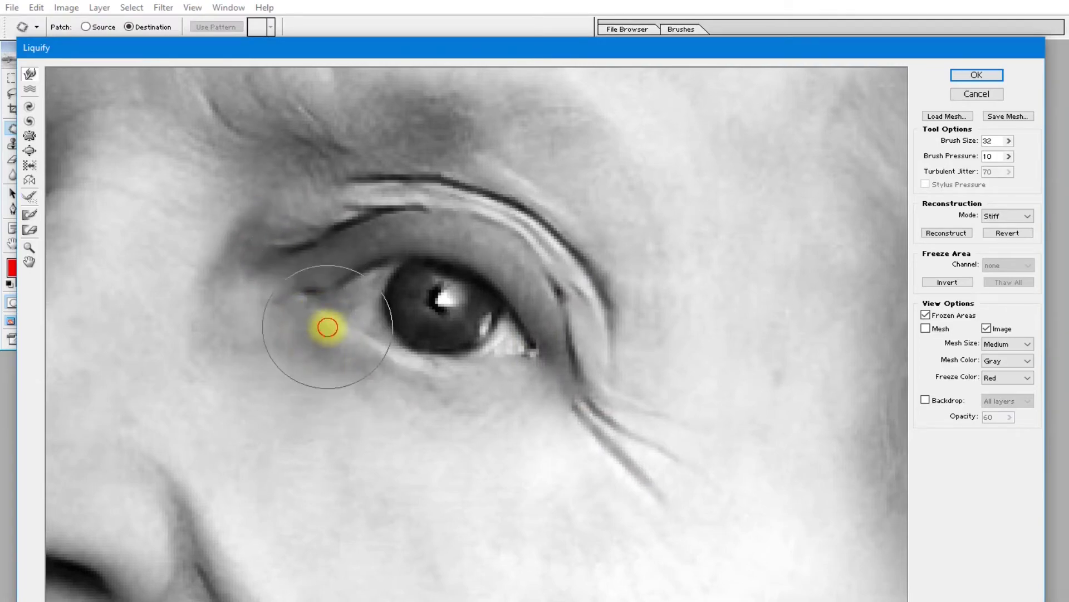
Reshape the fold running from the nose to the mouth corner with small warp strokes and apply the Liquify filter
key(space)
mouse_move(347, 458)
mouse_down()
mouse_move(363, 316)
mouse_move(390, 256)
mouse_up()
drag(456, 389, 479, 251)
drag(345, 312, 374, 317)
mouse_move(376, 374)
mouse_down()
mouse_move(422, 411)
mouse_move(465, 267)
mouse_up()
key(space)
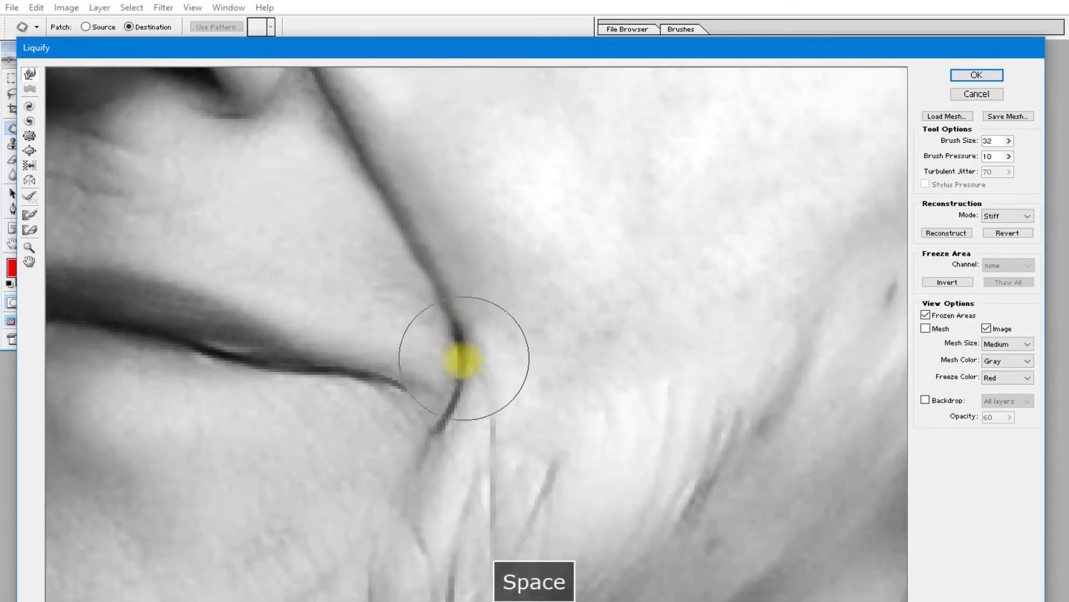
key(space)
mouse_move(436, 385)
mouse_down()
mouse_move(510, 322)
mouse_move(607, 358)
mouse_up()
mouse_move(477, 331)
mouse_down()
mouse_move(623, 384)
mouse_move(434, 371)
mouse_move(611, 255)
mouse_move(486, 292)
mouse_up()
key(ctrl+minus)
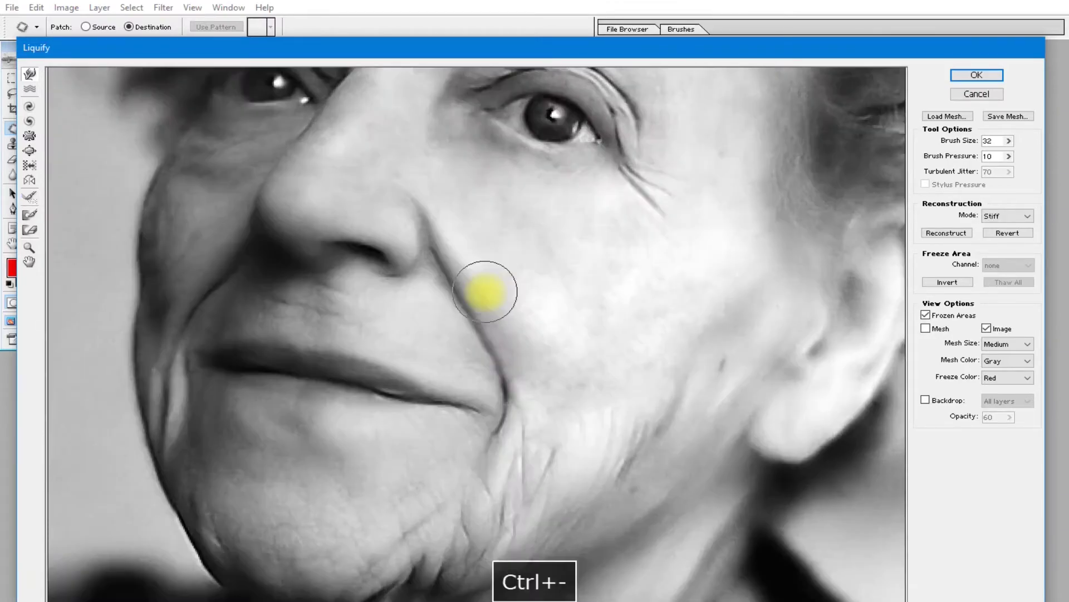
key(space)
drag(580, 208, 551, 308)
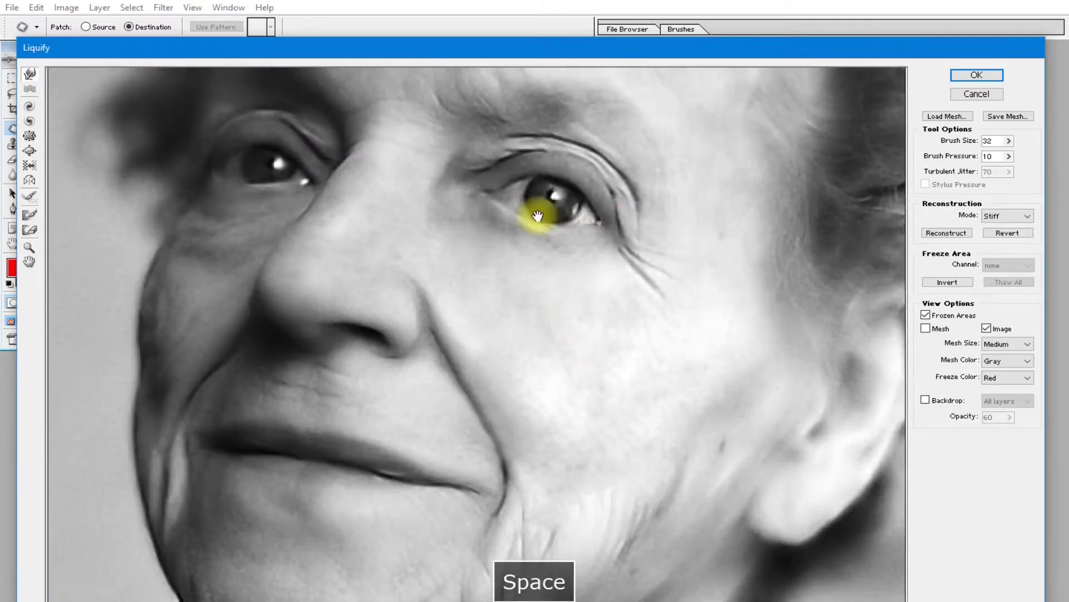
click(976, 75)
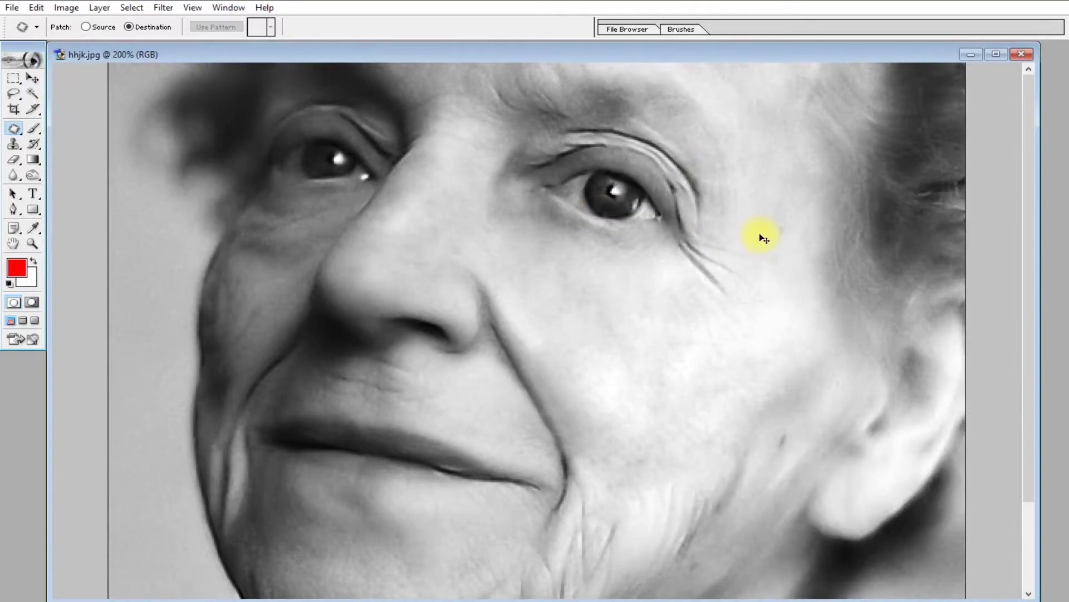
Compare the face before and after the Liquify changes around the eye and the mouth fold
key(ctrl+z)
key(ctrl+z)
key(ctrl+z)
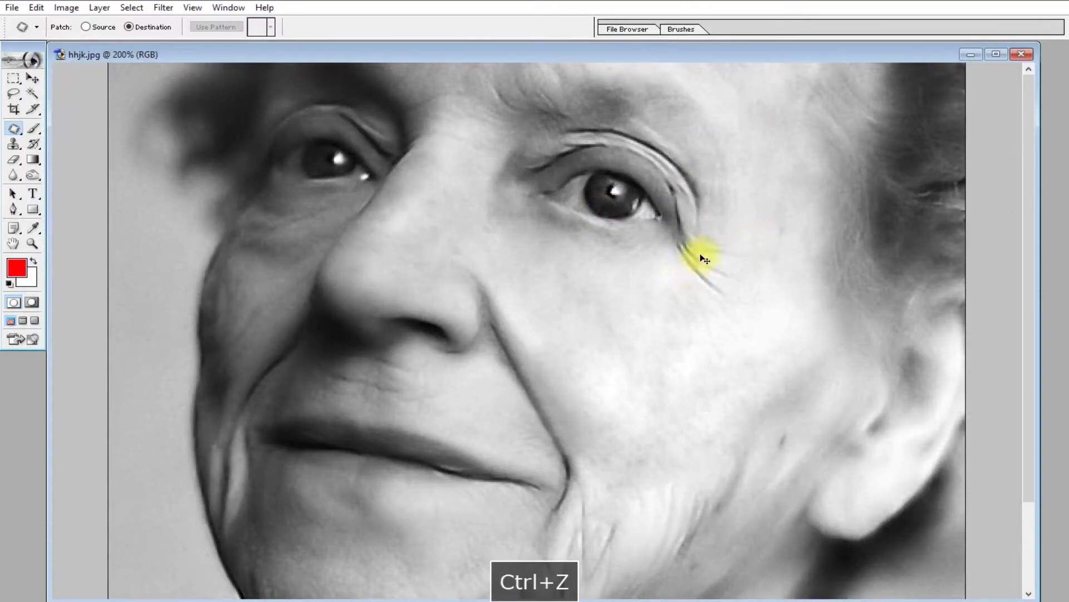
key(ctrl+z)
key(ctrl+z)
key(ctrl+z)
key(ctrl+z)
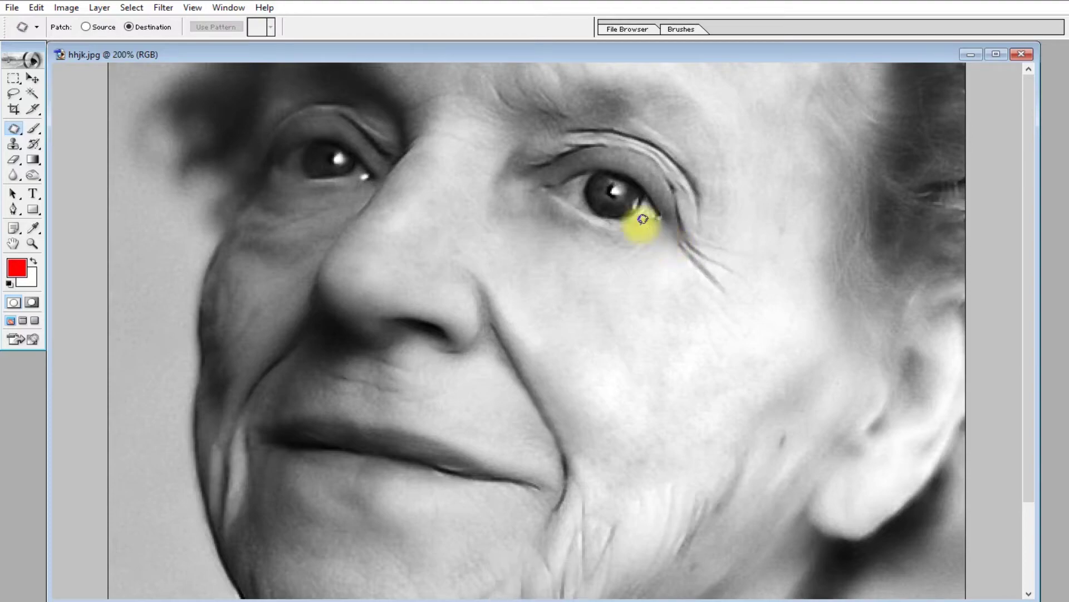
key(ctrl+z)
key(ctrl+z)
key(ctrl+z)
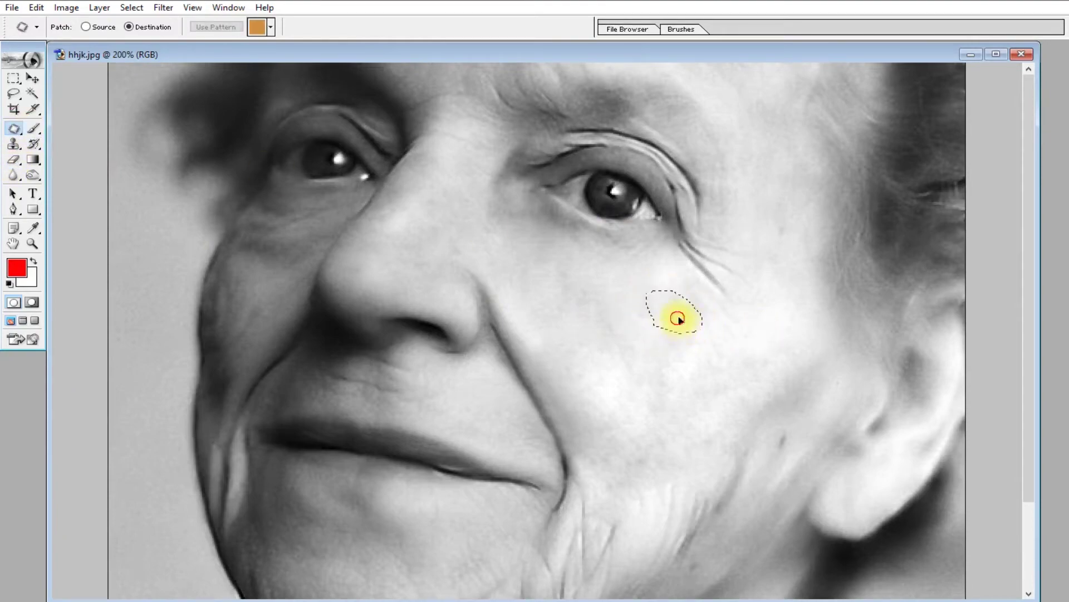
Patch the crow's-feet lines beyond the outer eye corner with smooth cheek skin
drag(708, 276, 736, 266)
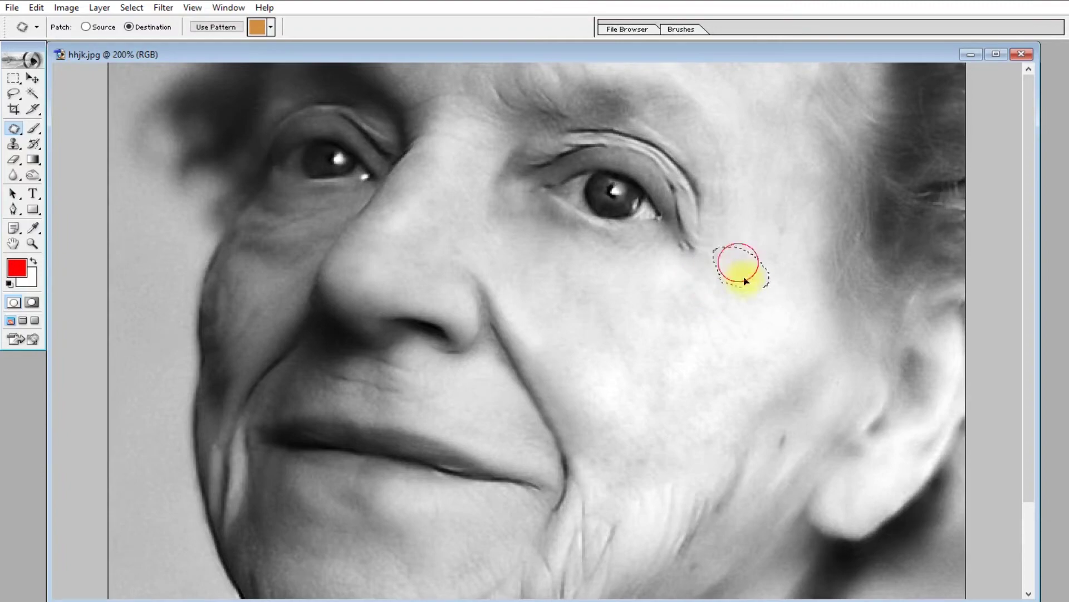
key(space)
drag(730, 349, 696, 200)
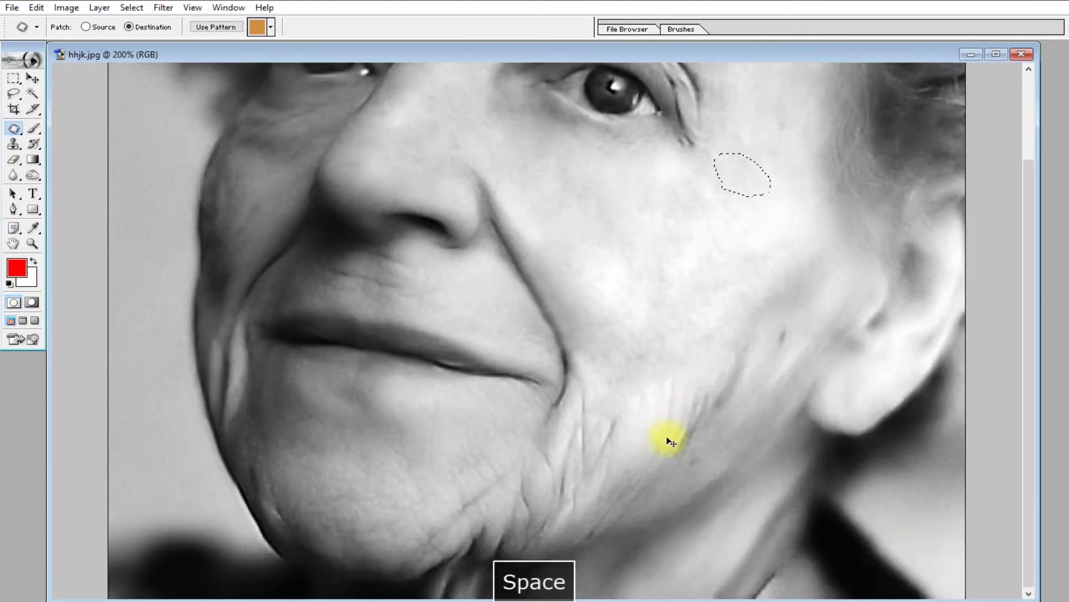
Patch the vertical creases on the lower cheek beside the mouth corner with smooth cheek skin and clear the selection
key(ctrl+equal)
key(space)
drag(659, 411, 597, 263)
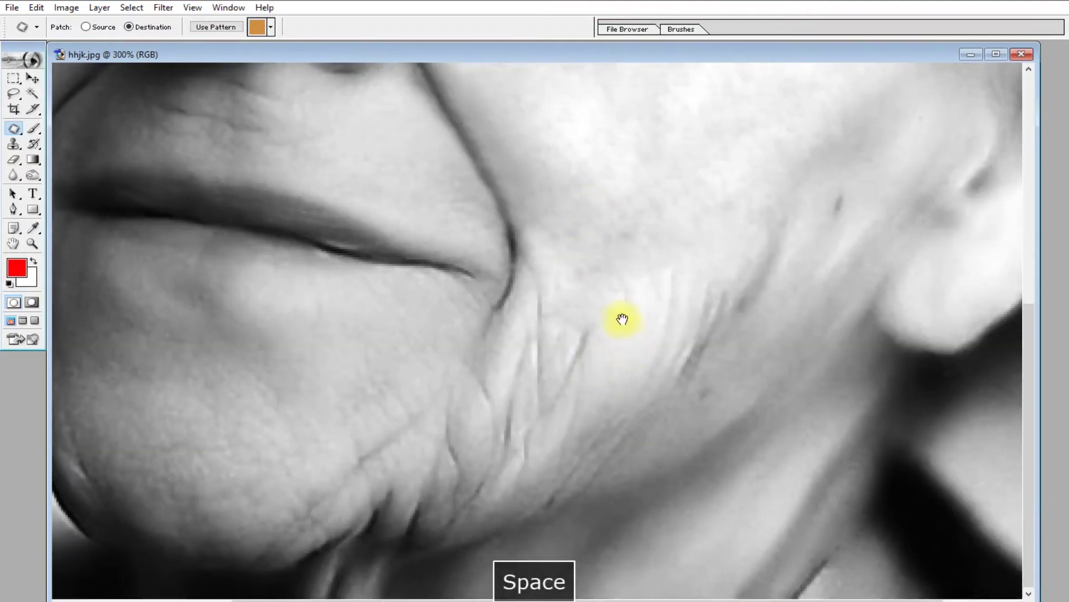
drag(655, 190, 705, 138)
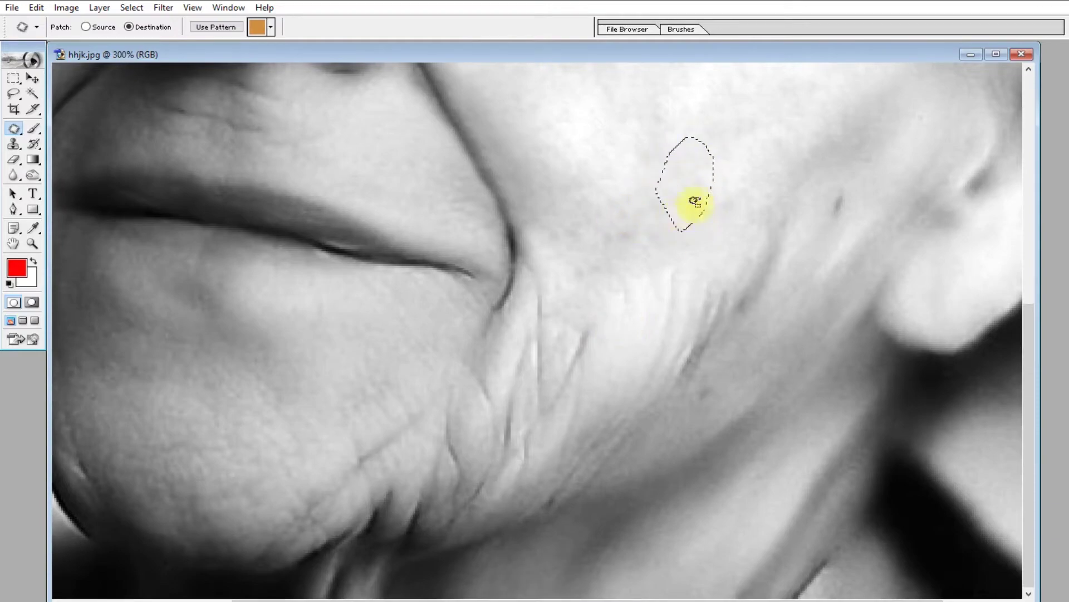
drag(691, 320, 567, 400)
key(space)
drag(706, 283, 674, 348)
key(space)
drag(535, 383, 671, 277)
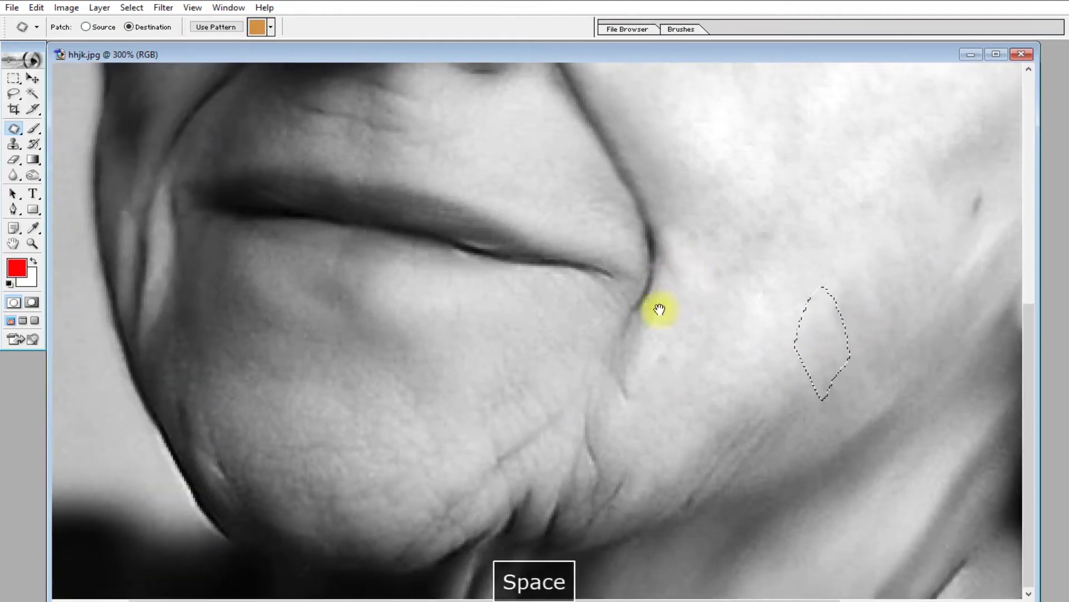
key(ctrl+minus)
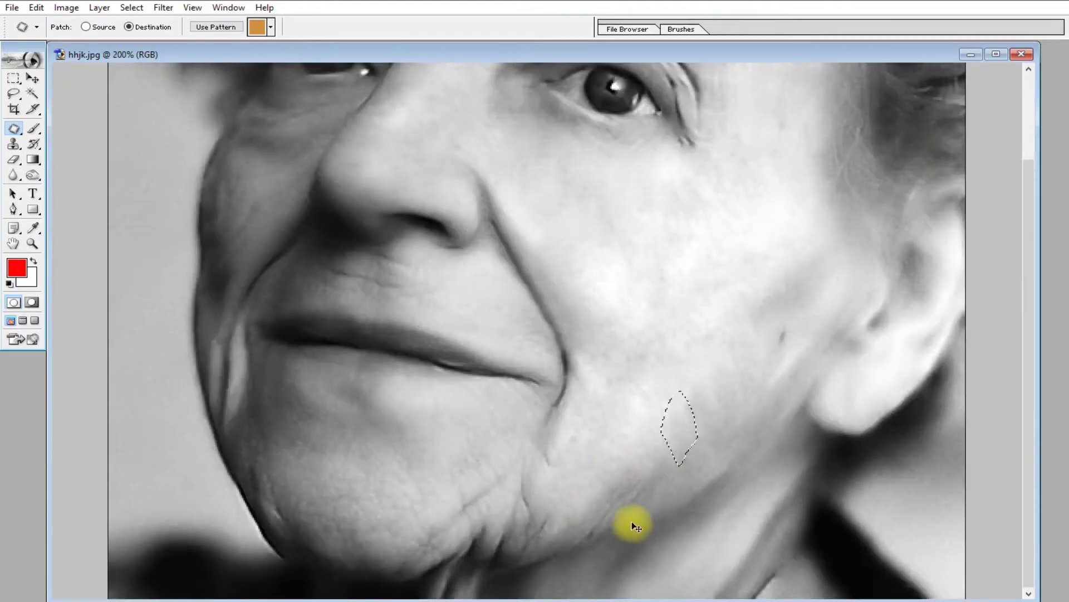
key(ctrl+d)
Reopen the Liquify filter and nudge the creased skin along the jaw below the mouth corner
click(163, 7)
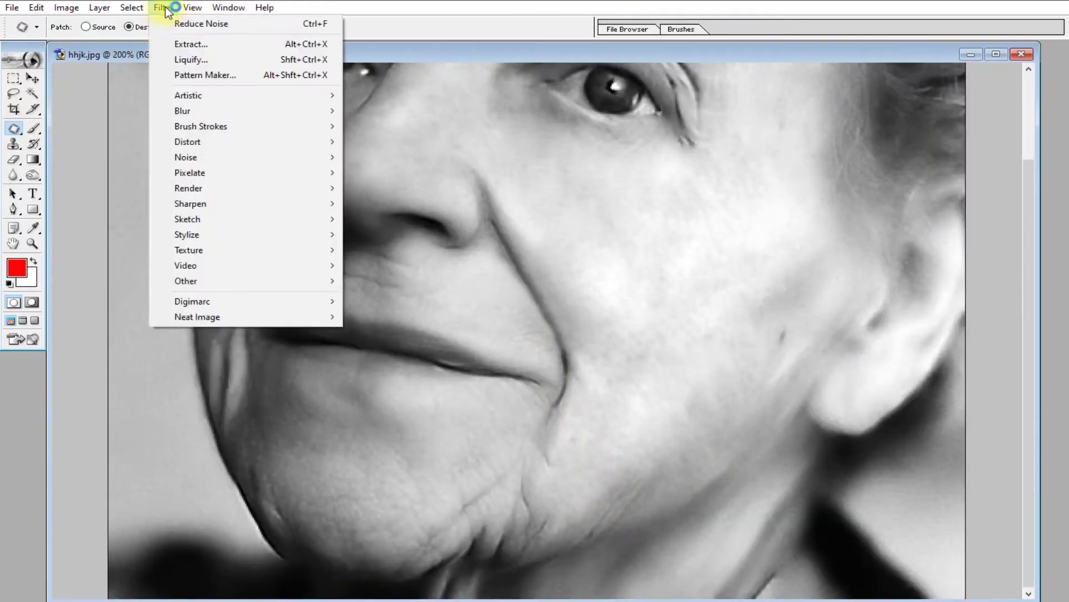
click(258, 61)
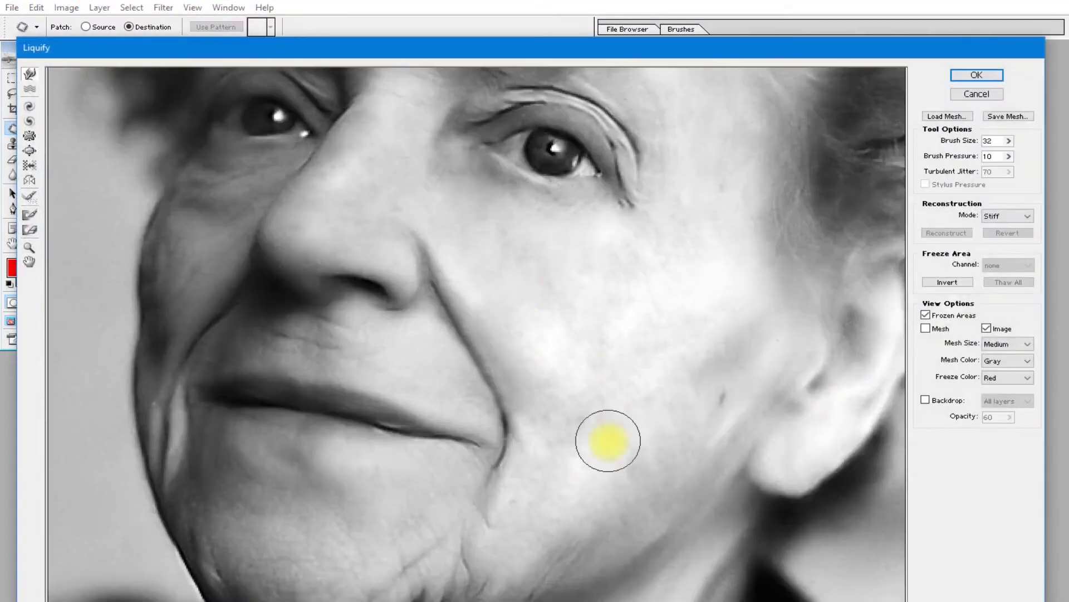
key(space)
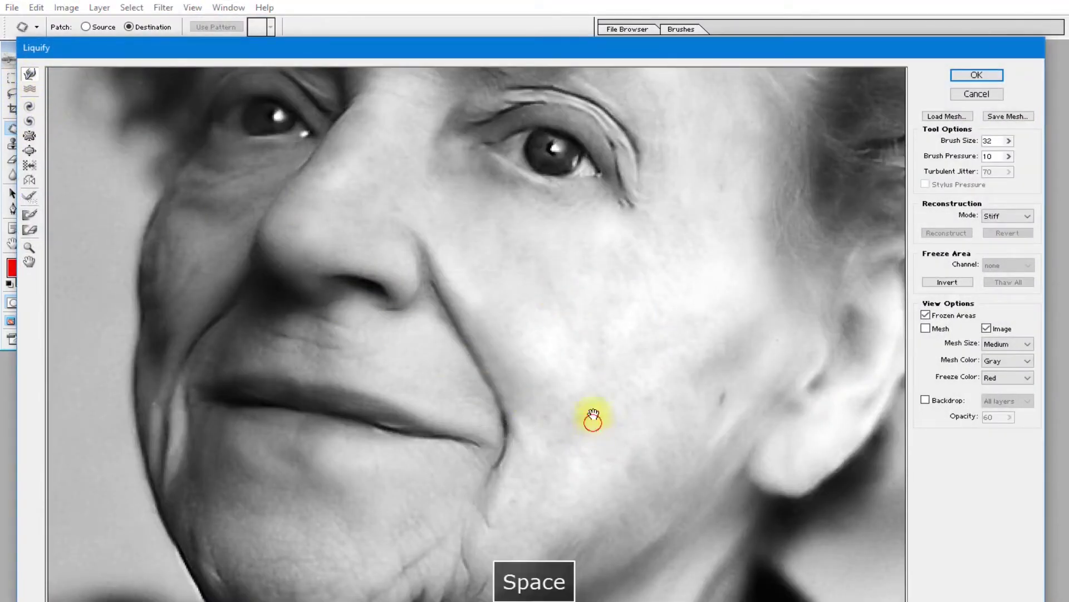
drag(594, 333, 596, 286)
drag(470, 566, 476, 556)
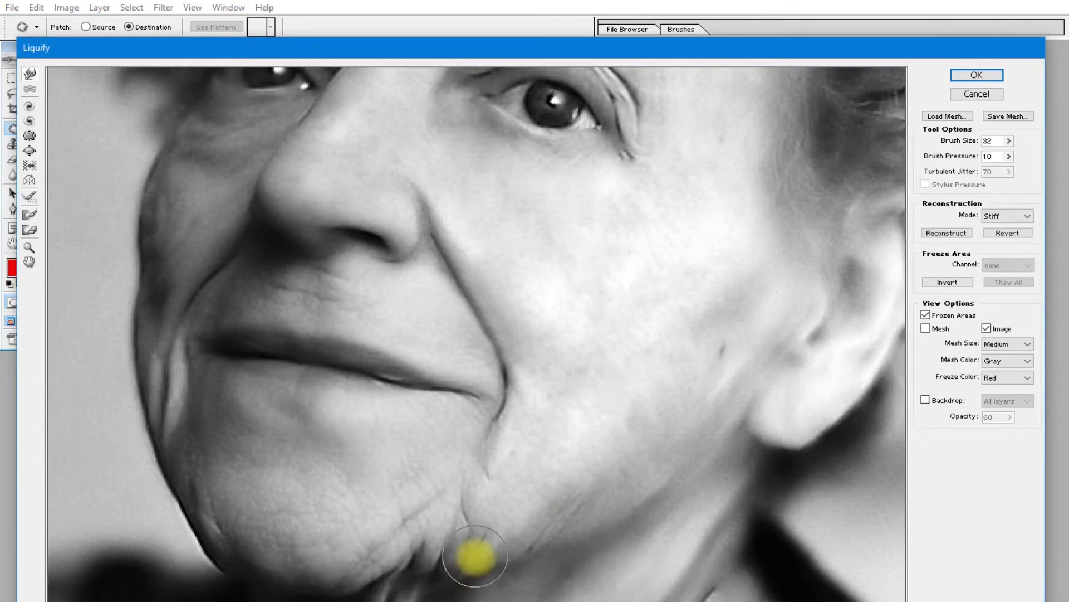
Set the Liquify brush size to 57, push the sagging skin along the jawline into a smoother contour and apply the filter
key(bracketright)
key(bracketright)
key(bracketright)
key(bracketright)
key(bracketright)
key(bracketright)
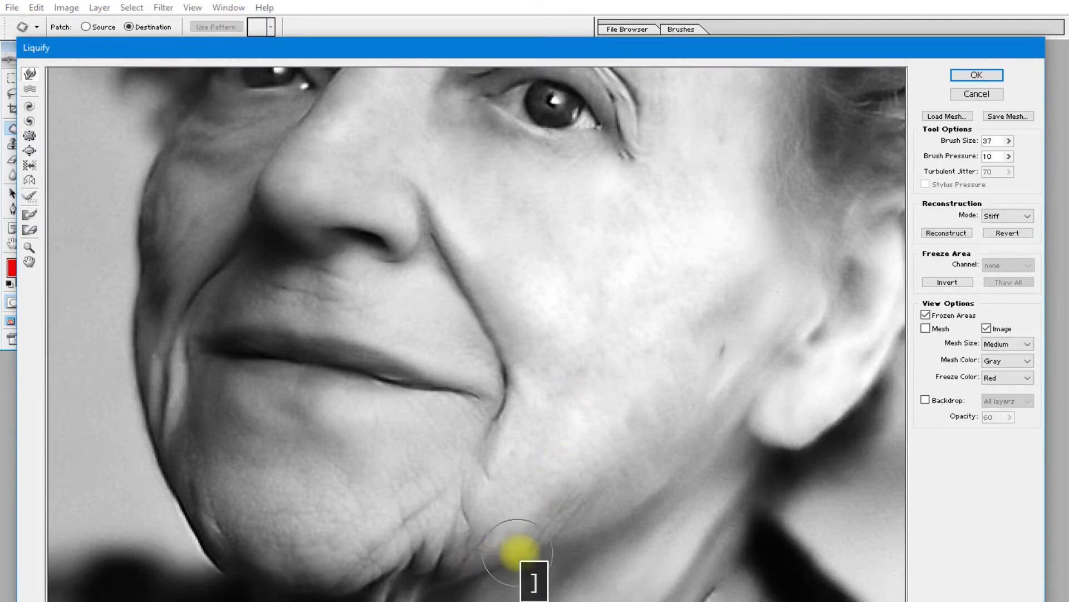
key(bracketright)
key(bracketright)
key(bracketright)
key(bracketright)
key(bracketright)
key(bracketright)
key(bracketright)
key(bracketright)
key(bracketright)
key(bracketright)
key(bracketright)
key(bracketright)
key(bracketright)
key(bracketright)
key(bracketright)
key(bracketright)
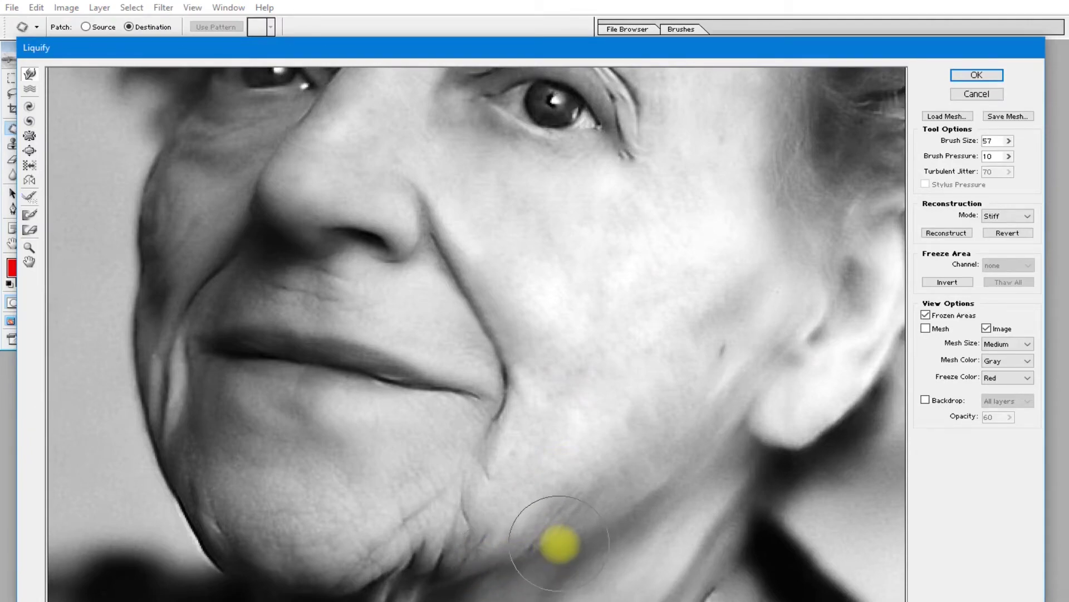
key(bracketright)
key(bracketright)
mouse_move(622, 506)
mouse_down()
mouse_move(625, 492)
mouse_move(581, 535)
mouse_move(563, 530)
mouse_move(435, 573)
mouse_move(366, 575)
mouse_move(484, 566)
mouse_move(547, 525)
mouse_move(662, 492)
mouse_up()
key(bracketleft)
key(bracketleft)
mouse_move(596, 507)
mouse_down()
mouse_move(587, 438)
mouse_move(550, 457)
mouse_move(547, 436)
mouse_move(595, 450)
mouse_move(650, 448)
mouse_up()
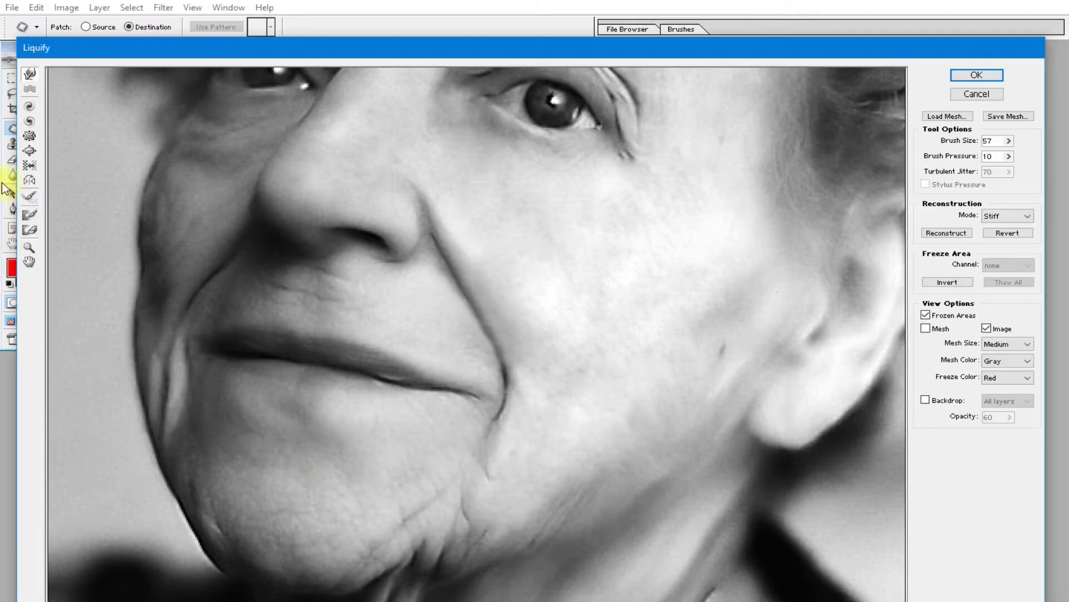
click(974, 76)
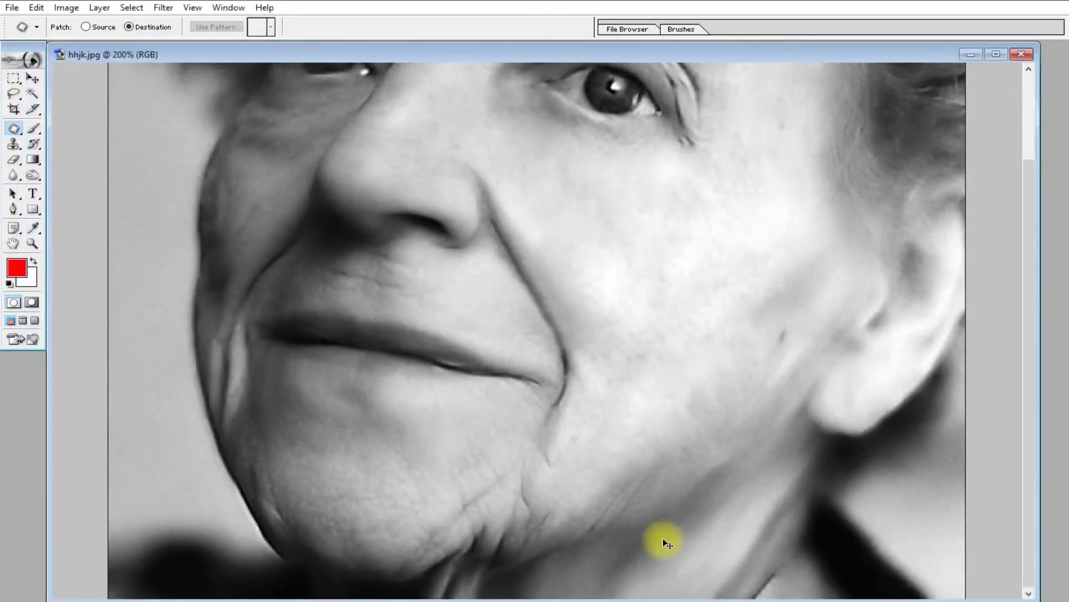
Compare the jawline before and after the last Liquify adjustment
key(ctrl+z)
key(ctrl+z)
key(ctrl+z)
key(ctrl+z)
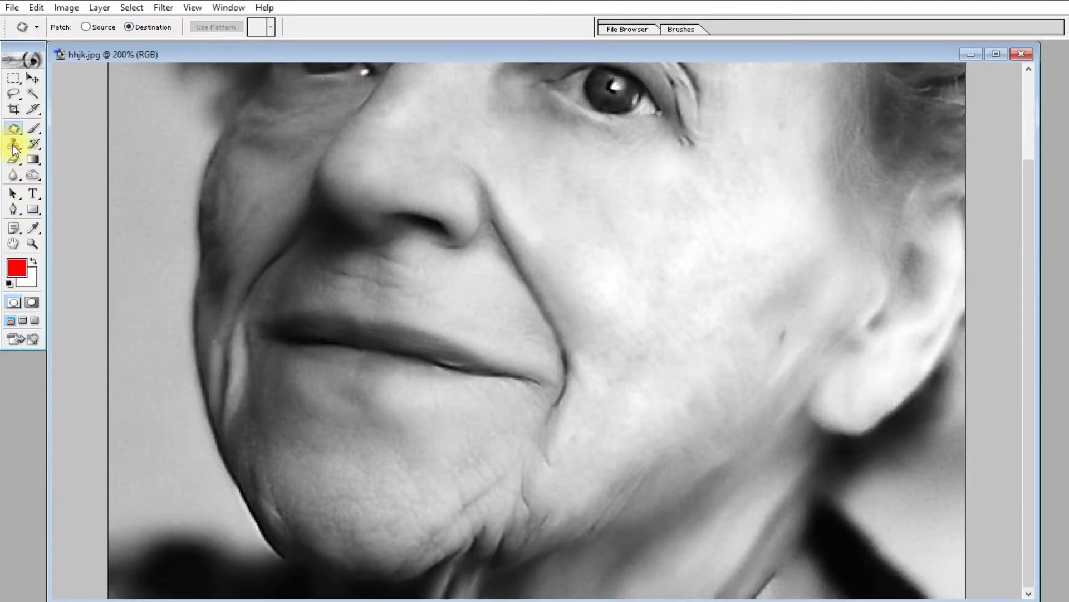
Clone clean jaw skin over the dark creases below the mouth corner using the Clone Stamp with a 50-pixel brush
click(14, 146)
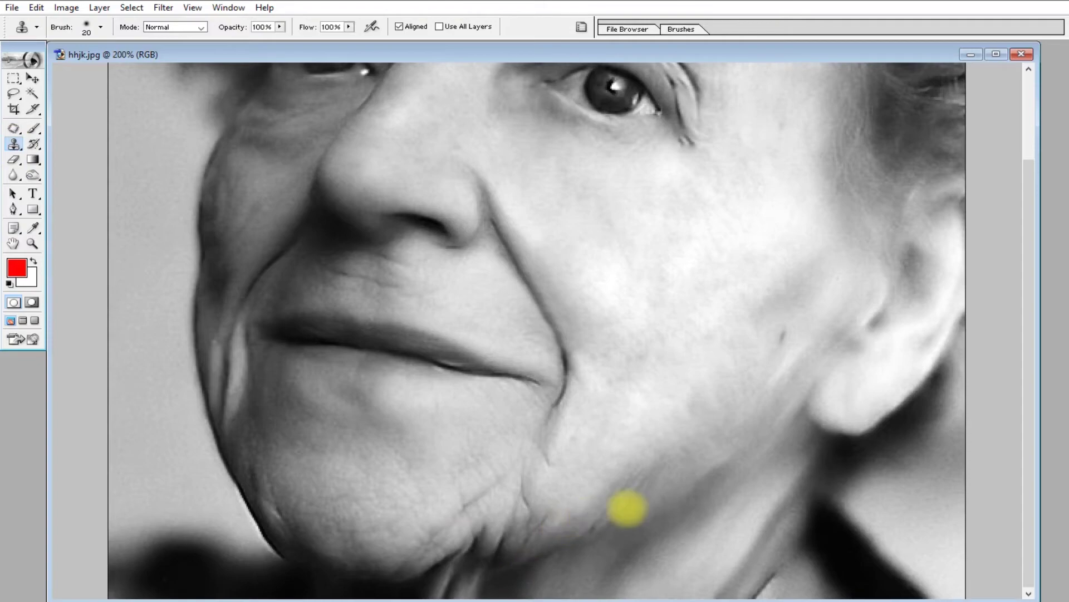
key(bracketright)
key(bracketright)
key(bracketright)
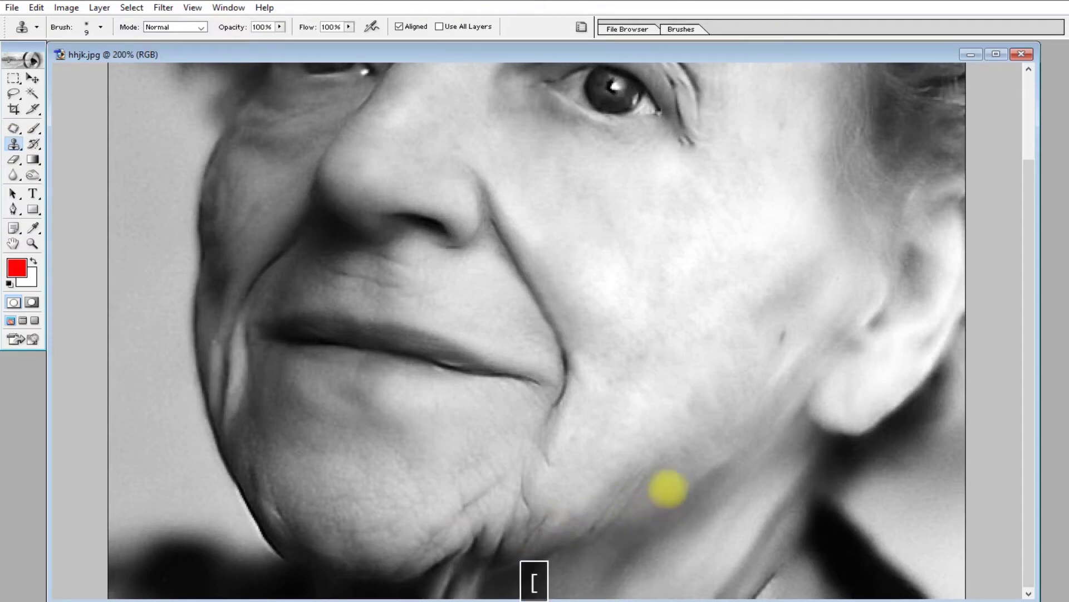
key(ctrl+shift+z)
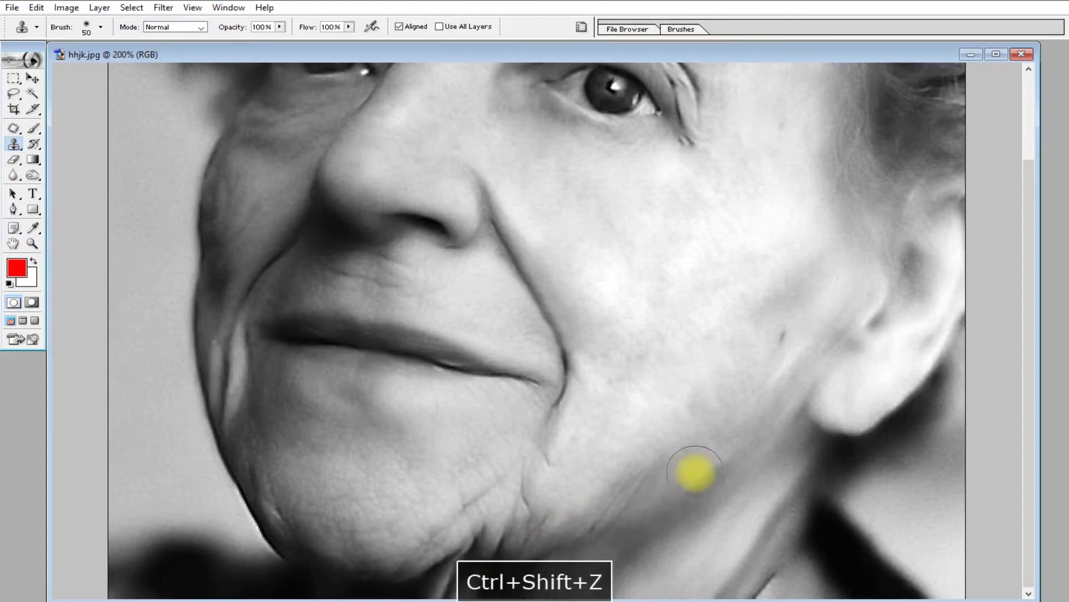
alt+click(566, 509)
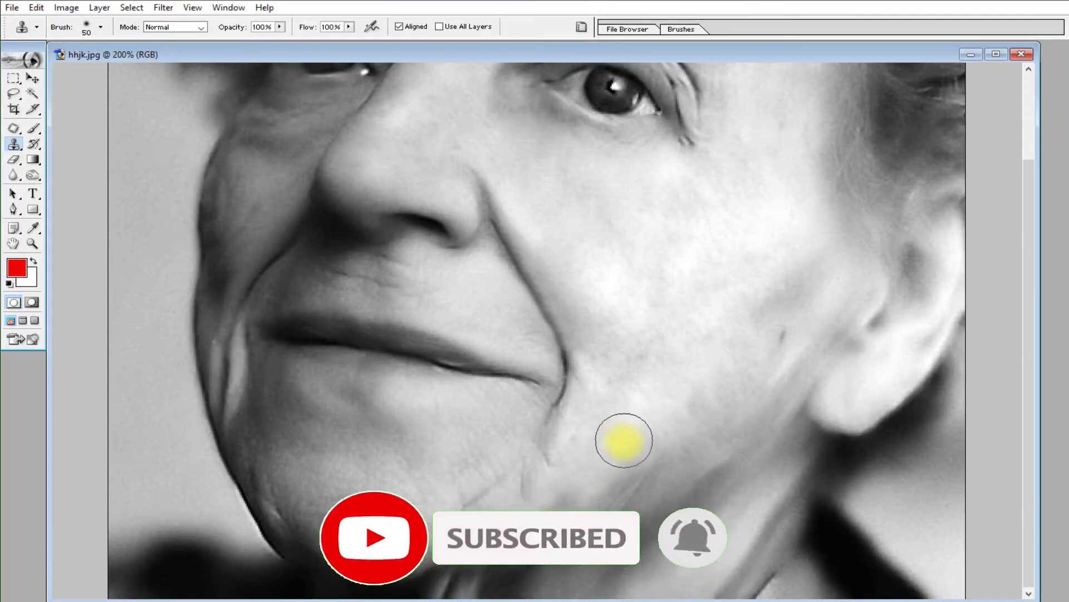
Patch clean skin over the diagonal creases on the chin below the mouth corner with the Patch tool in Destination mode
key(ctrl+equal)
key(space)
drag(451, 454, 502, 331)
click(8, 134)
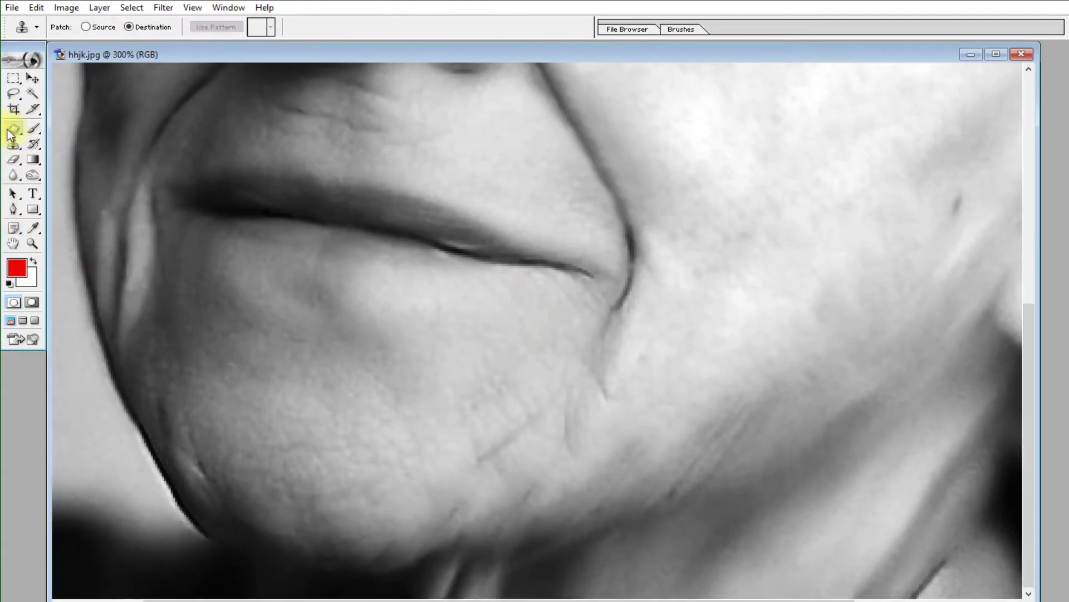
click(68, 146)
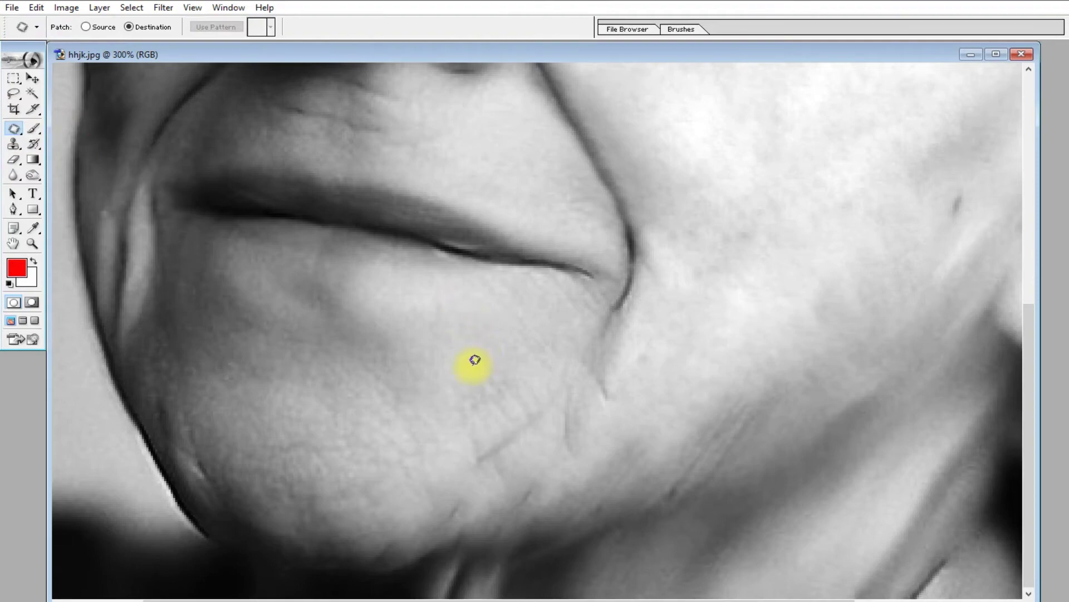
drag(501, 356, 499, 436)
click(451, 414)
mouse_move(482, 415)
mouse_down()
mouse_move(543, 444)
mouse_move(595, 400)
mouse_up()
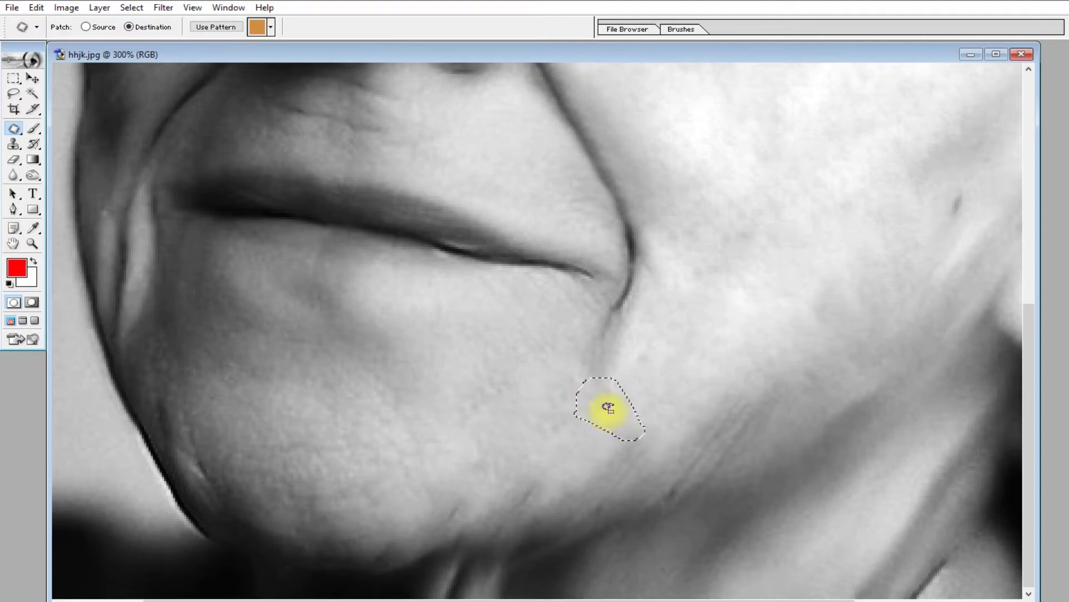
Patch the remaining fine lines along the jaw with clean skin and deselect
click(526, 428)
mouse_move(505, 376)
mouse_down()
mouse_move(502, 443)
mouse_move(550, 480)
mouse_move(587, 473)
mouse_move(612, 452)
mouse_move(612, 432)
mouse_move(700, 431)
mouse_up()
drag(761, 419, 723, 416)
key(ctrl+d)
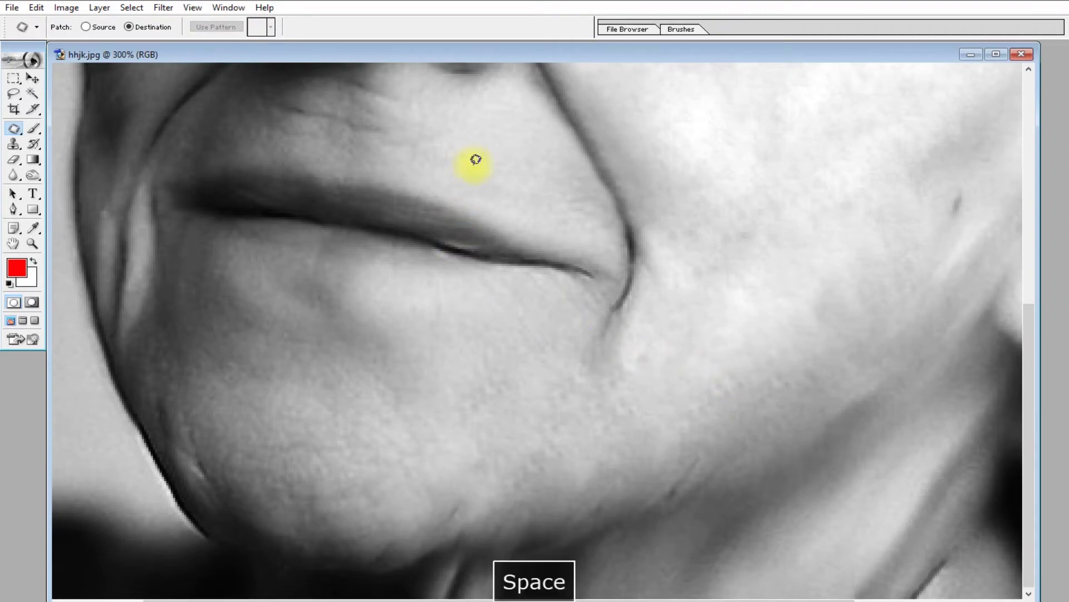
Patch smooth upper-lip skin over the wrinkles beneath the shadowed side of the nose and deselect
key(space)
drag(476, 165, 517, 331)
key(ctrl+equal)
key(space)
mouse_move(454, 282)
mouse_down()
mouse_move(482, 356)
mouse_move(526, 374)
mouse_move(432, 350)
mouse_move(412, 351)
mouse_move(410, 365)
mouse_move(483, 376)
mouse_up()
key(space)
drag(480, 335, 516, 387)
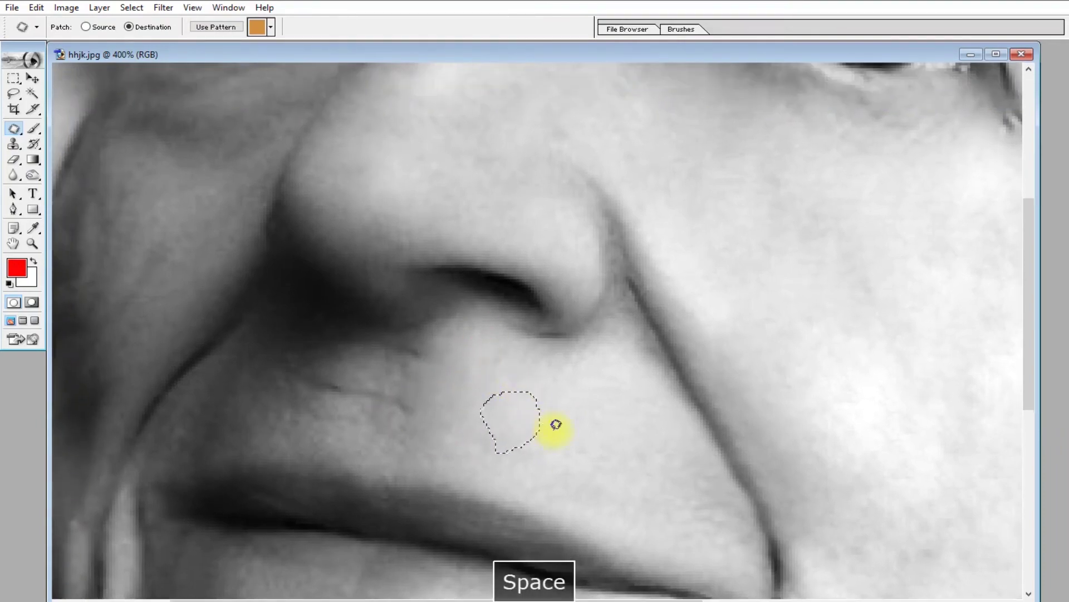
mouse_move(555, 433)
mouse_down()
mouse_move(600, 455)
mouse_move(358, 411)
mouse_move(325, 393)
mouse_move(375, 390)
mouse_move(356, 370)
mouse_move(351, 393)
mouse_move(348, 385)
mouse_up()
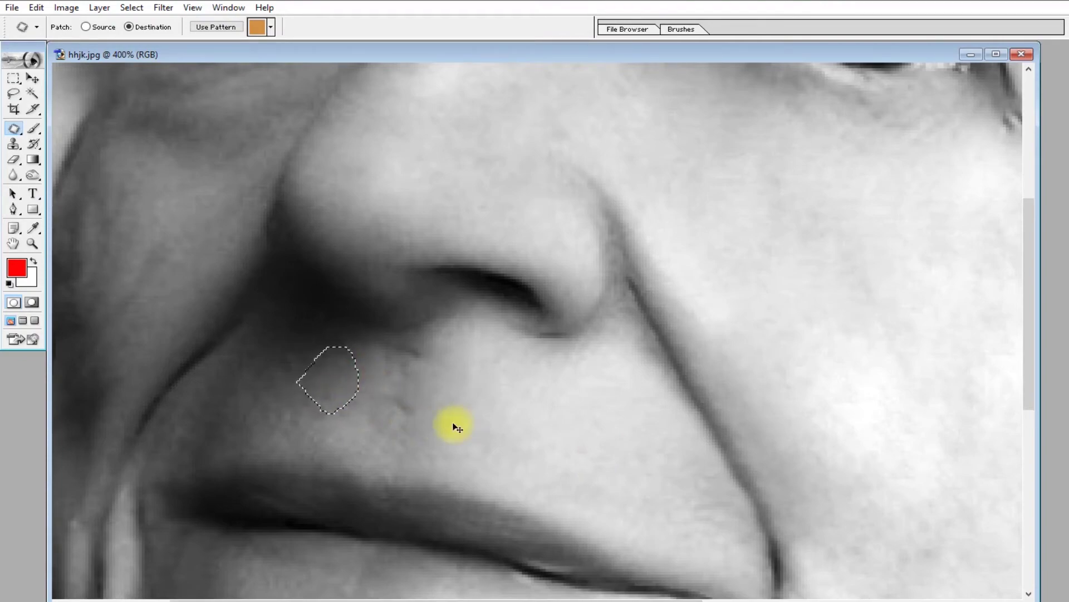
key(ctrl+d)
Clone out the small creases between nose and upper lip with a 20-pixel Clone Stamp, lowering its opacity to 50%
key(ctrl+equal)
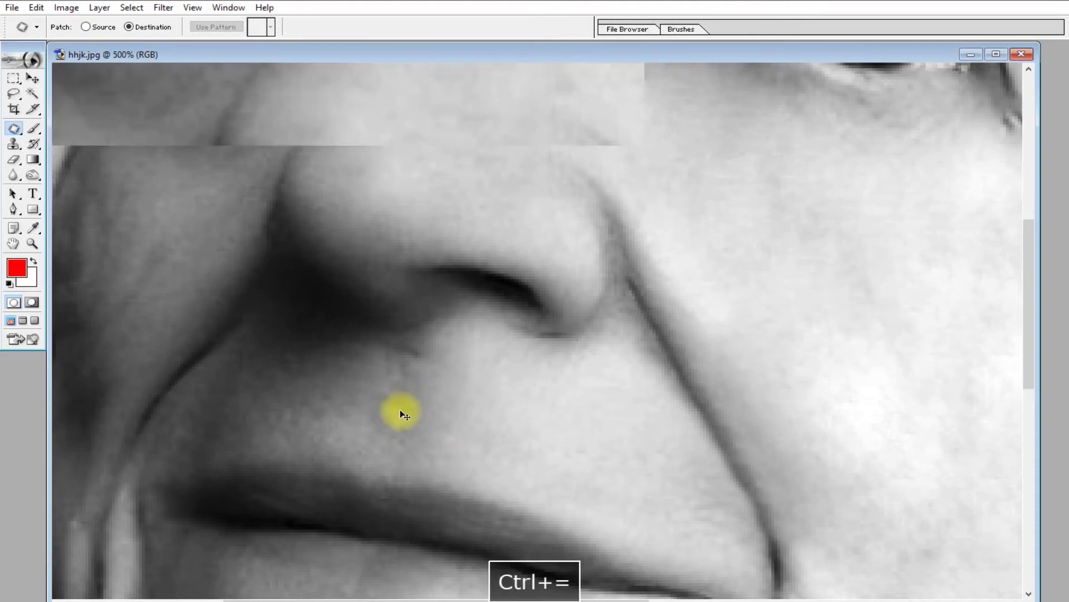
click(14, 143)
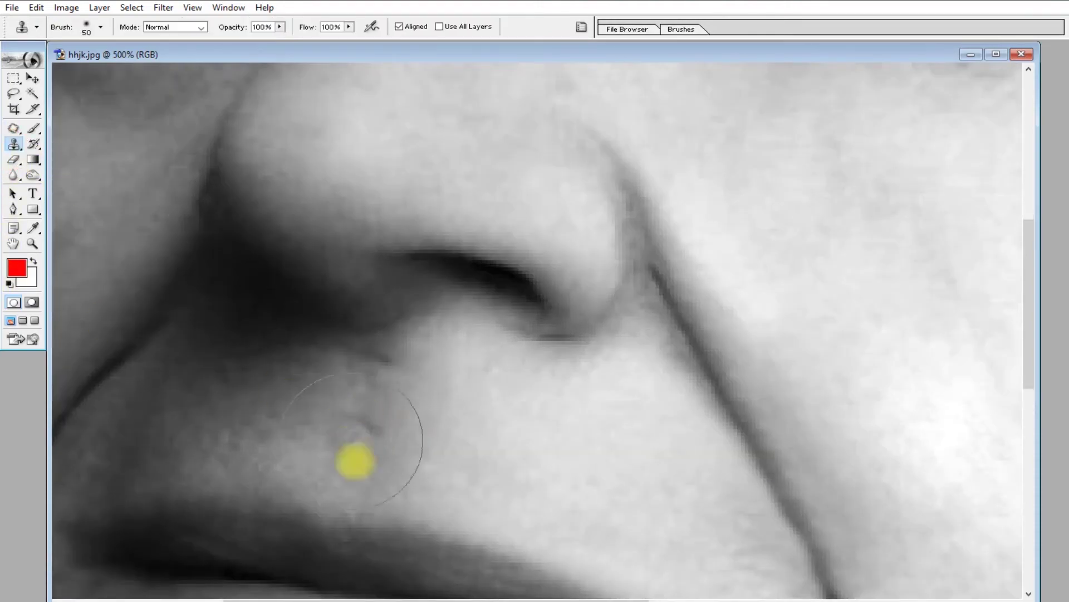
key(bracketleft)
key(bracketleft)
key(bracketleft)
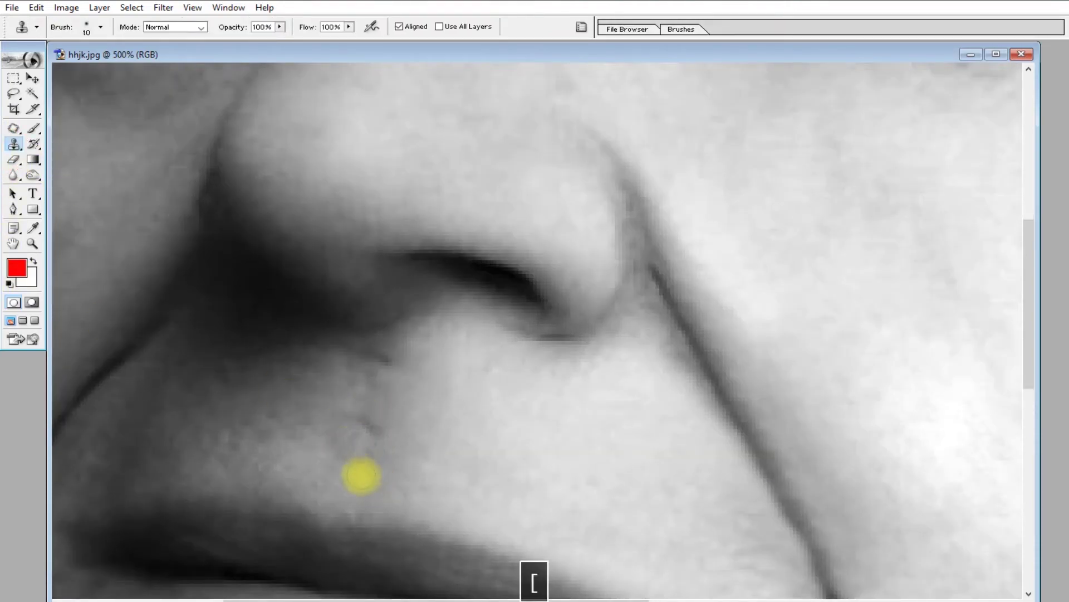
key(bracketright)
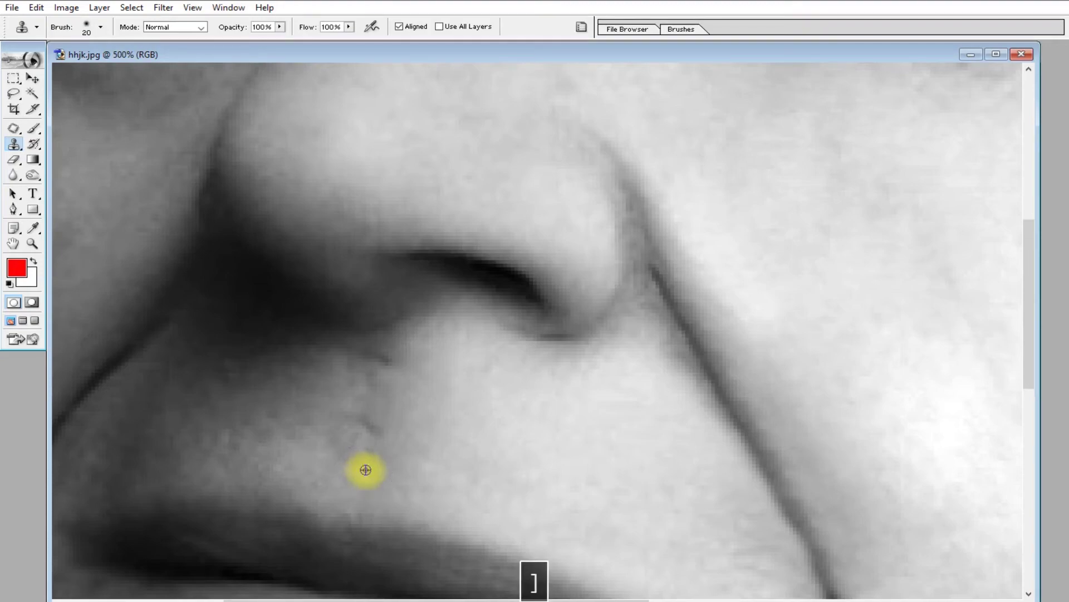
key(alt)
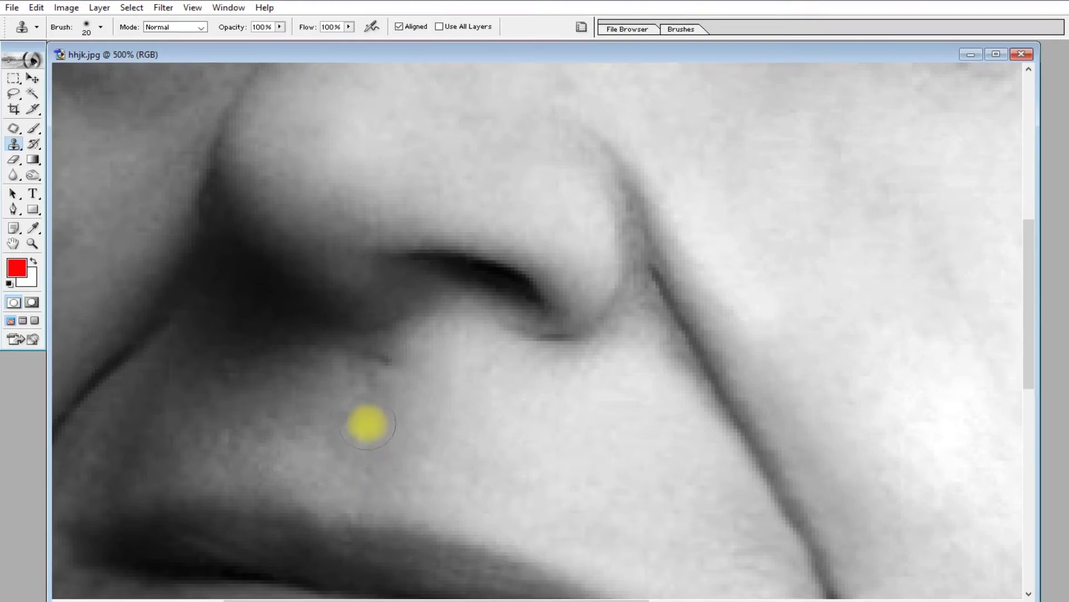
click(368, 367)
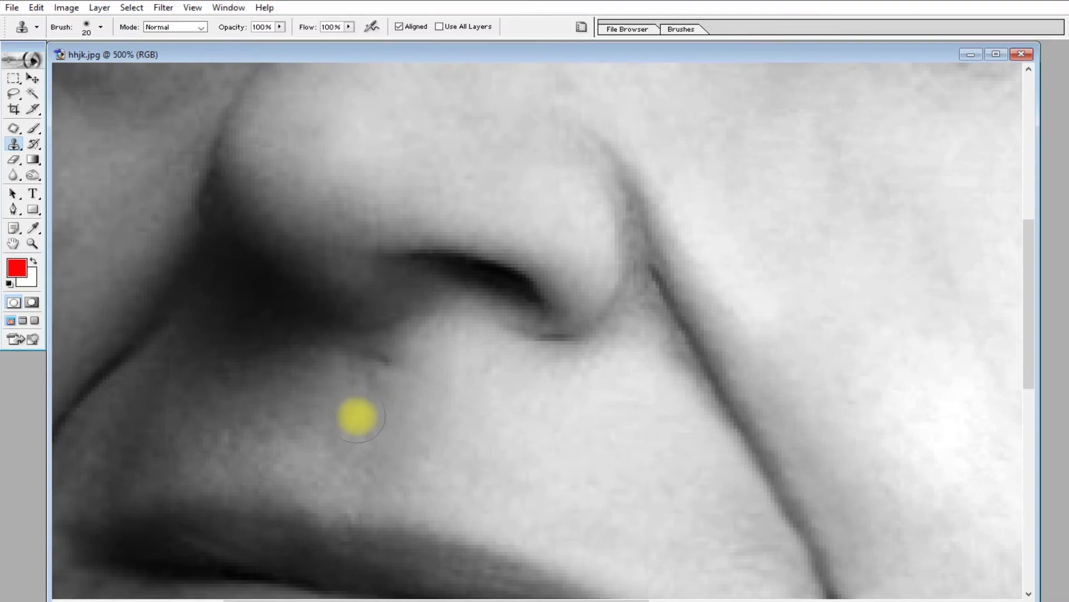
key(5)
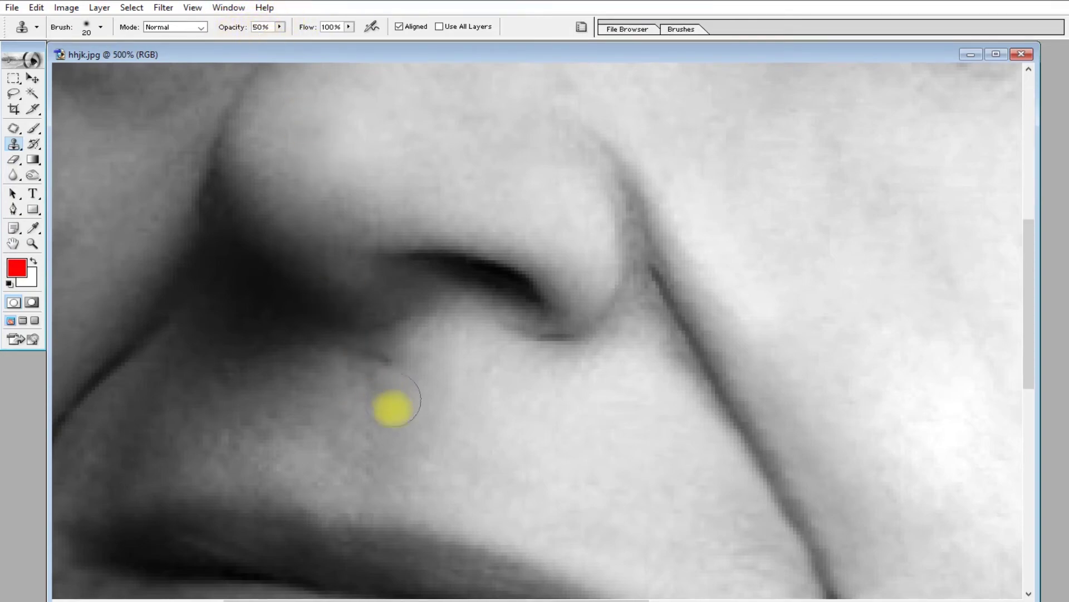
alt+click(366, 358)
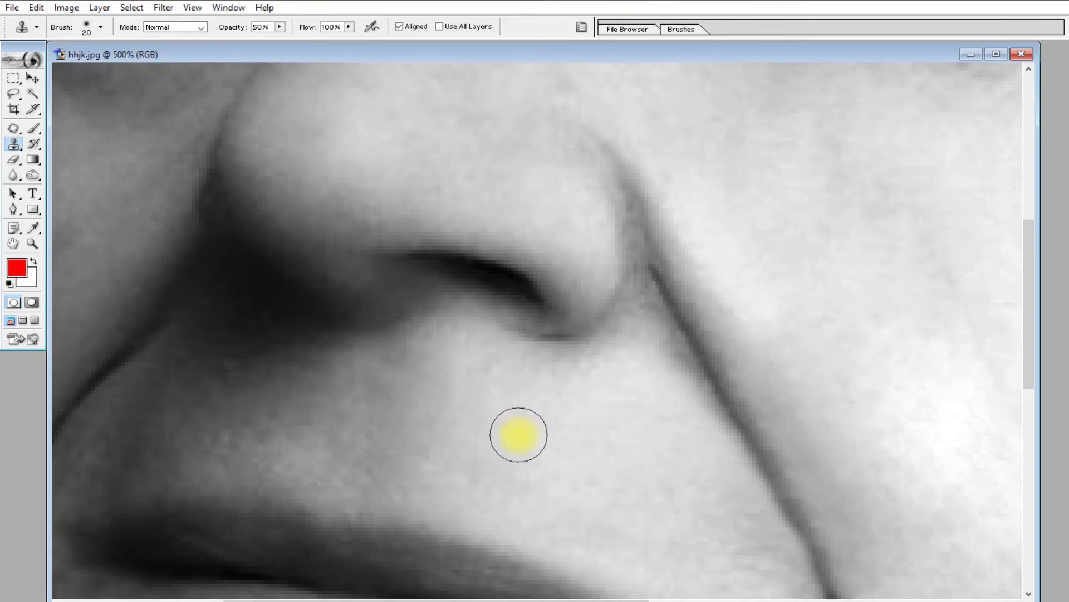
Compare the retouched portrait with the original by reverting the image and toggling the revert
key(ctrl+minus)
key(ctrl+minus)
key(ctrl+minus)
key(ctrl+minus)
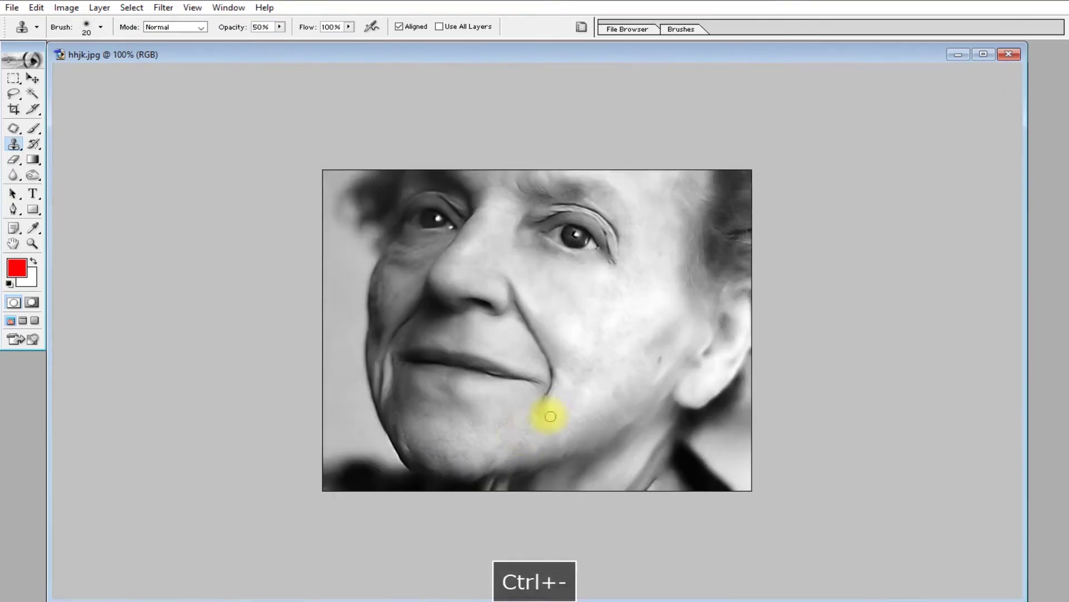
key(ctrl+equal)
key(space)
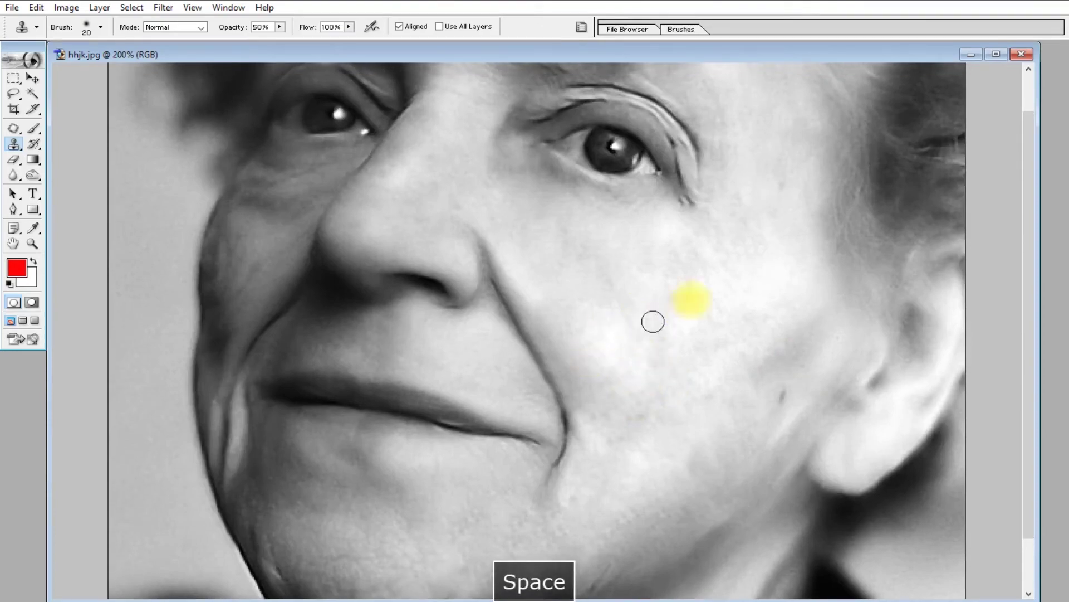
key(F12)
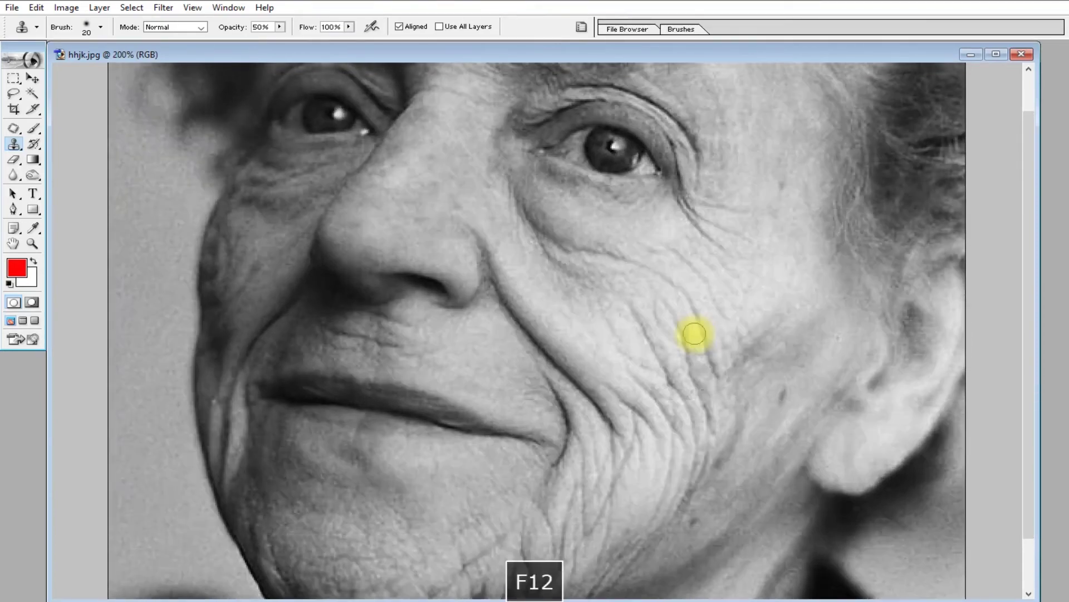
key(ctrl+z)
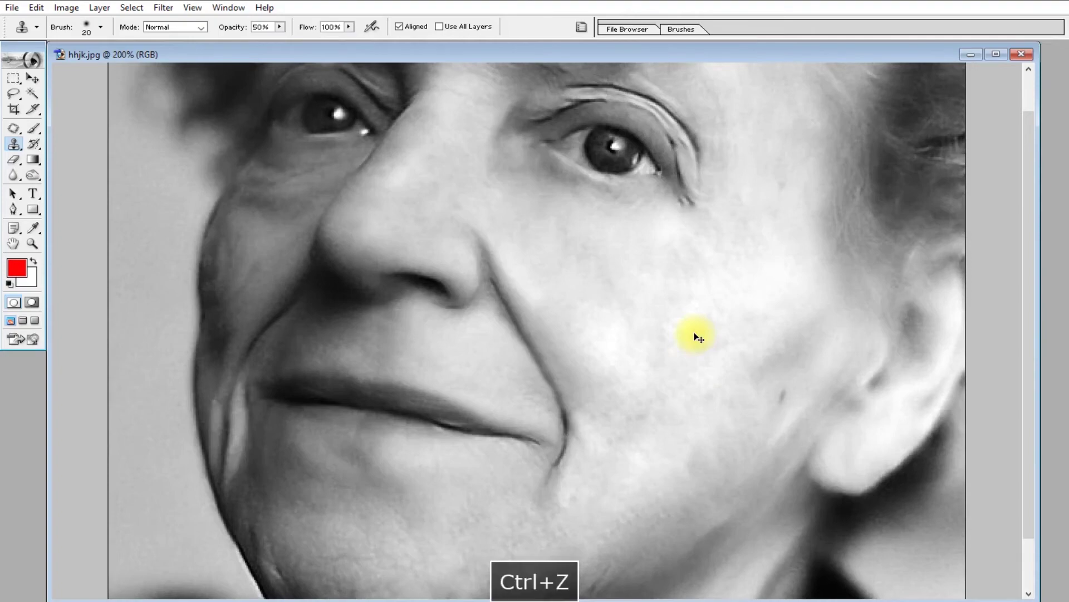
key(ctrl+z)
key(ctrl+z)
key(ctrl+z)
key(ctrl+z)
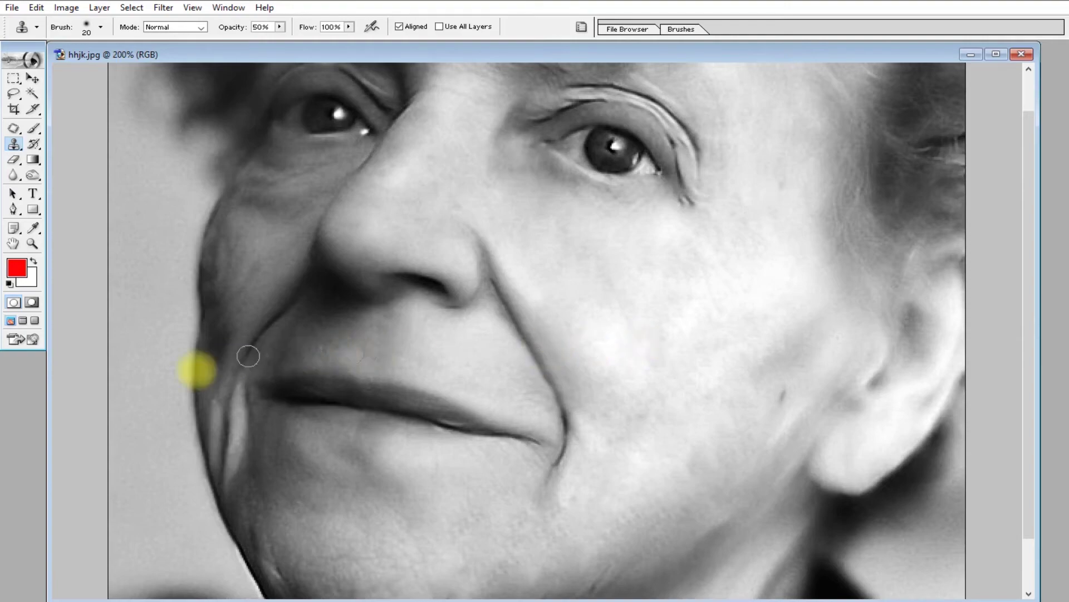
Switch to the Pattern Stamp tool, enlarge its brush to 90 pixels, and try a stroke across the face before undoing it
key(y)
click(14, 146)
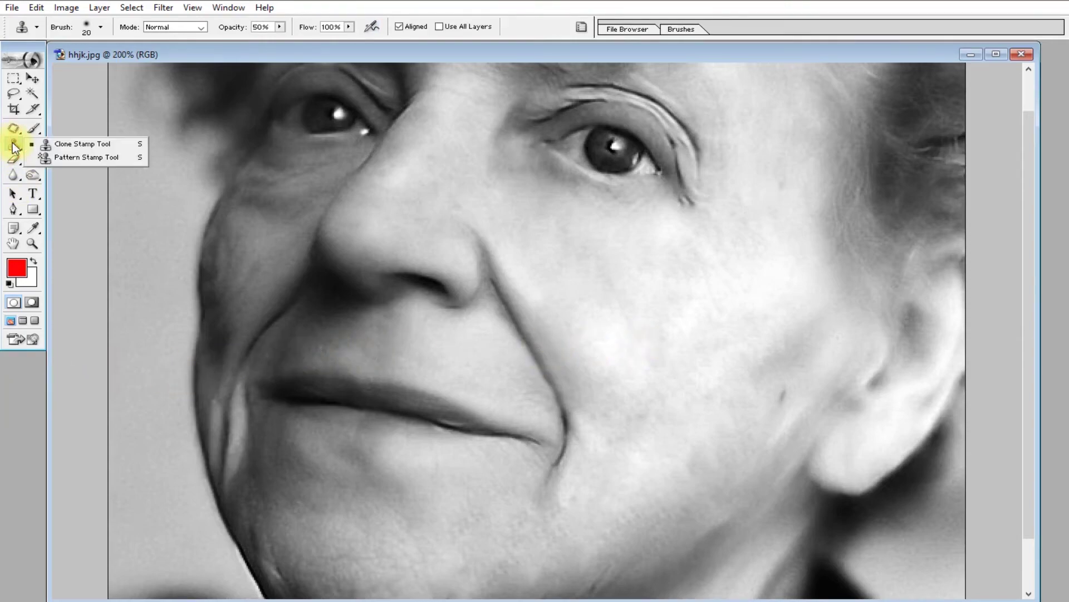
click(71, 159)
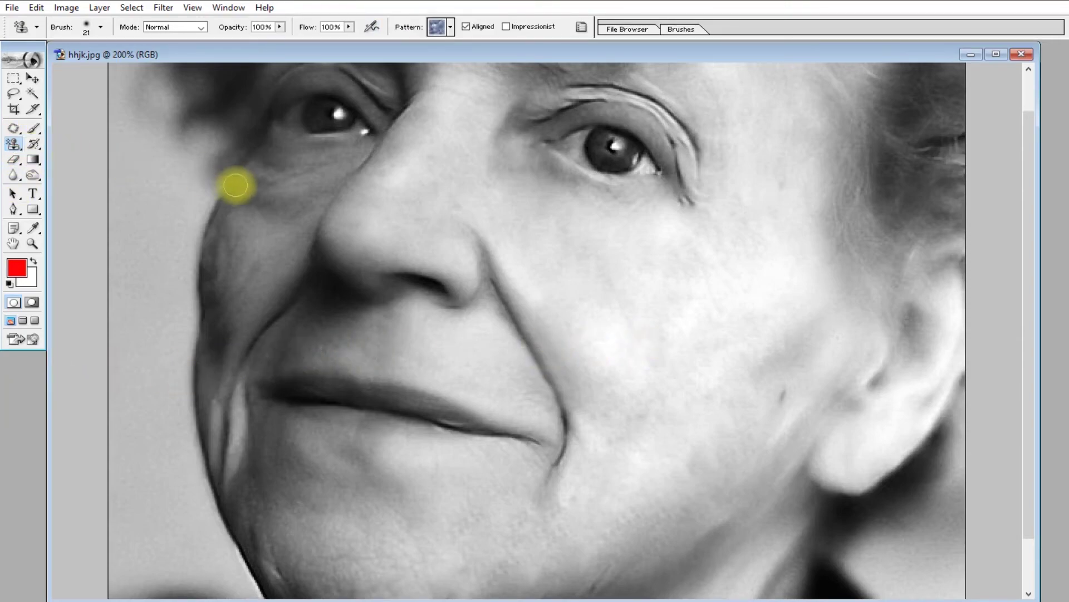
key(ctrl+minus)
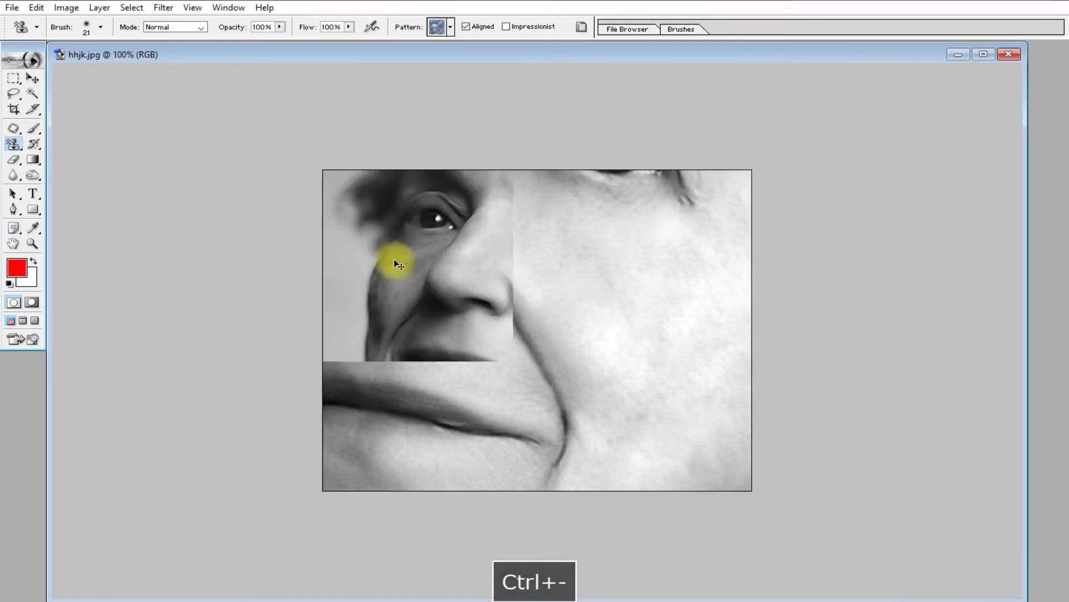
key(ctrl+equal)
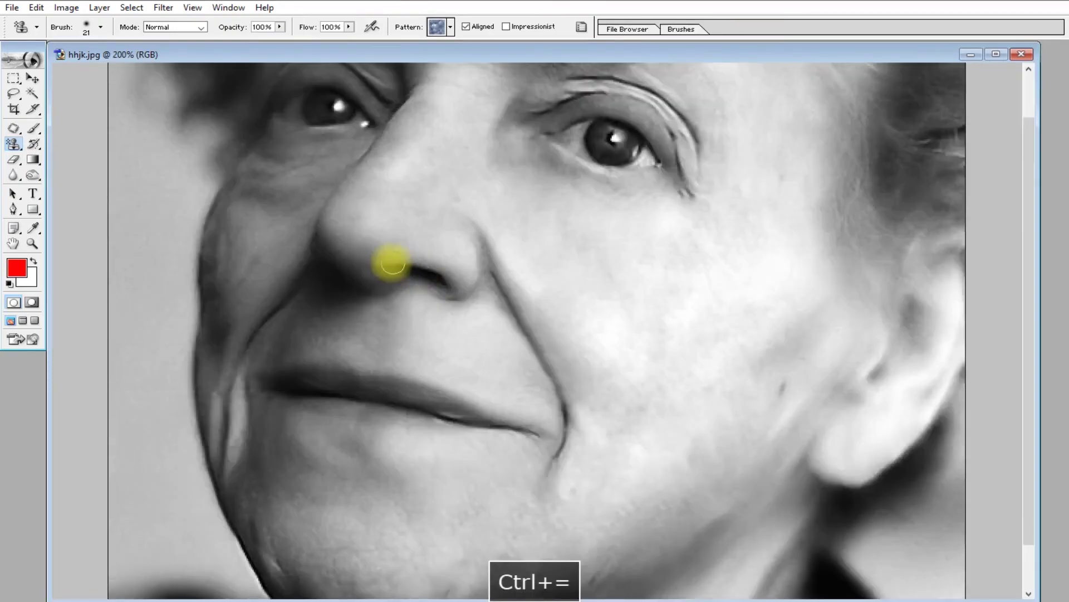
key(bracketright)
key(bracketright)
key(bracketright)
key(bracketright)
key(bracketright)
mouse_move(223, 192)
mouse_down()
mouse_move(654, 201)
mouse_move(408, 262)
mouse_move(553, 270)
mouse_move(554, 248)
mouse_up()
key(ctrl+z)
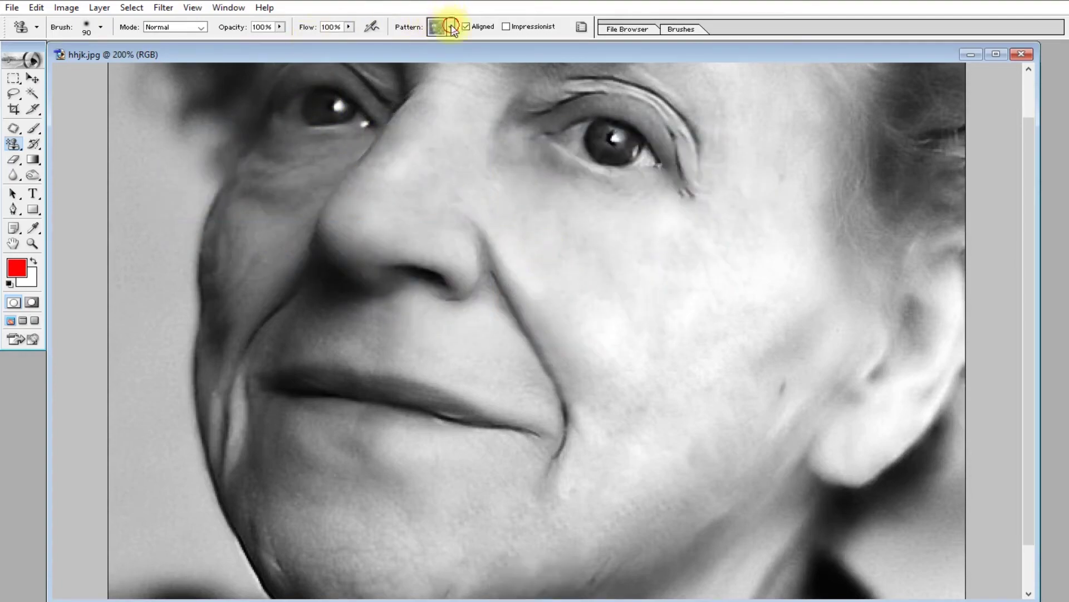
Choose the rainbow-striped pattern for the Pattern Stamp and try a stroke over the cheek and nose before undoing it
click(450, 27)
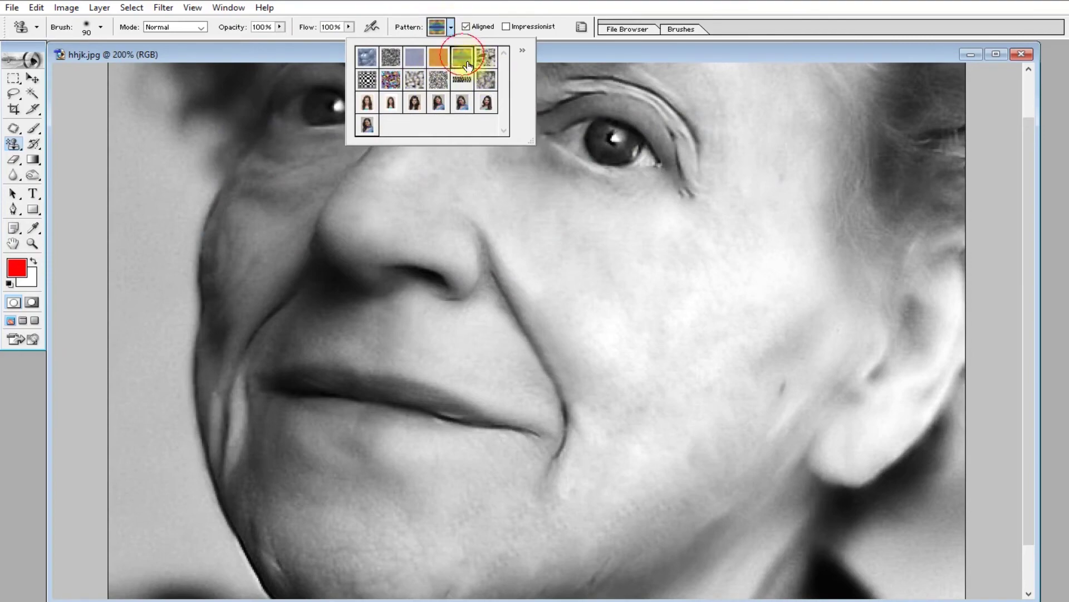
click(600, 54)
mouse_move(218, 189)
mouse_down()
mouse_move(375, 193)
mouse_move(261, 173)
mouse_move(471, 260)
mouse_move(253, 225)
mouse_move(351, 234)
mouse_move(388, 279)
mouse_move(275, 230)
mouse_move(363, 261)
mouse_up()
key(ctrl+z)
Paint several separate strokes across the face with the Aligned option on, and undo them all
drag(203, 191, 362, 217)
mouse_move(835, 384)
mouse_down()
mouse_move(623, 278)
mouse_move(454, 254)
mouse_up()
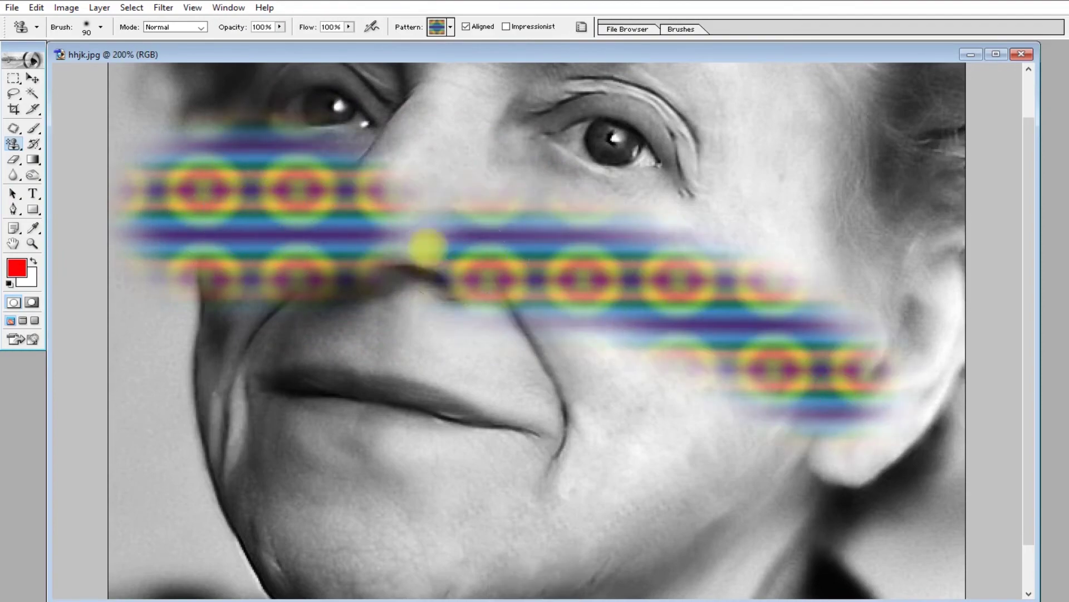
mouse_move(959, 120)
mouse_down()
mouse_move(622, 223)
mouse_move(454, 239)
mouse_up()
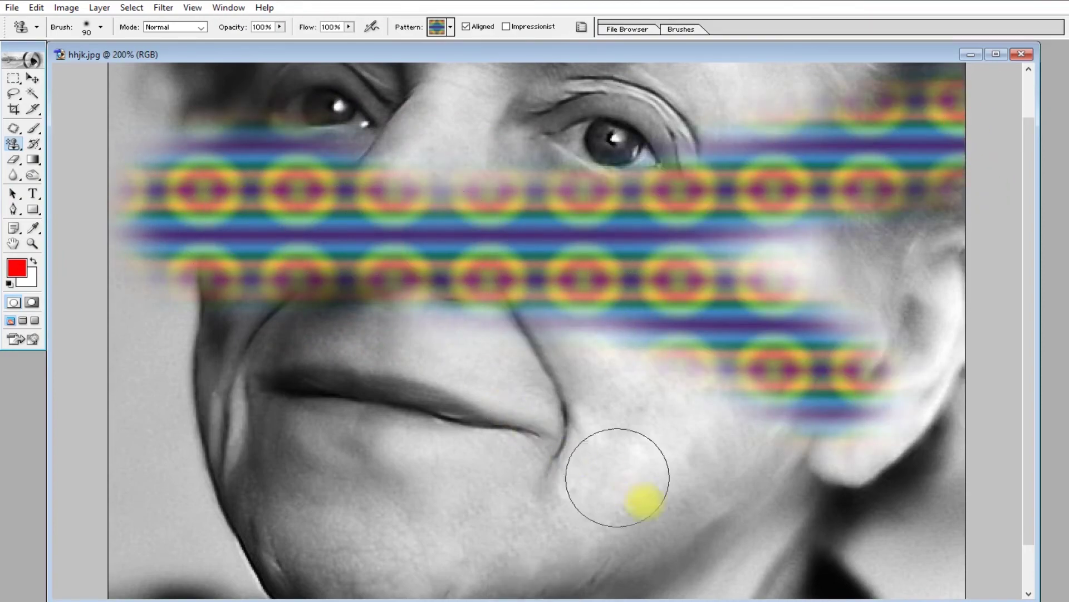
drag(618, 477, 583, 277)
key(ctrl+z)
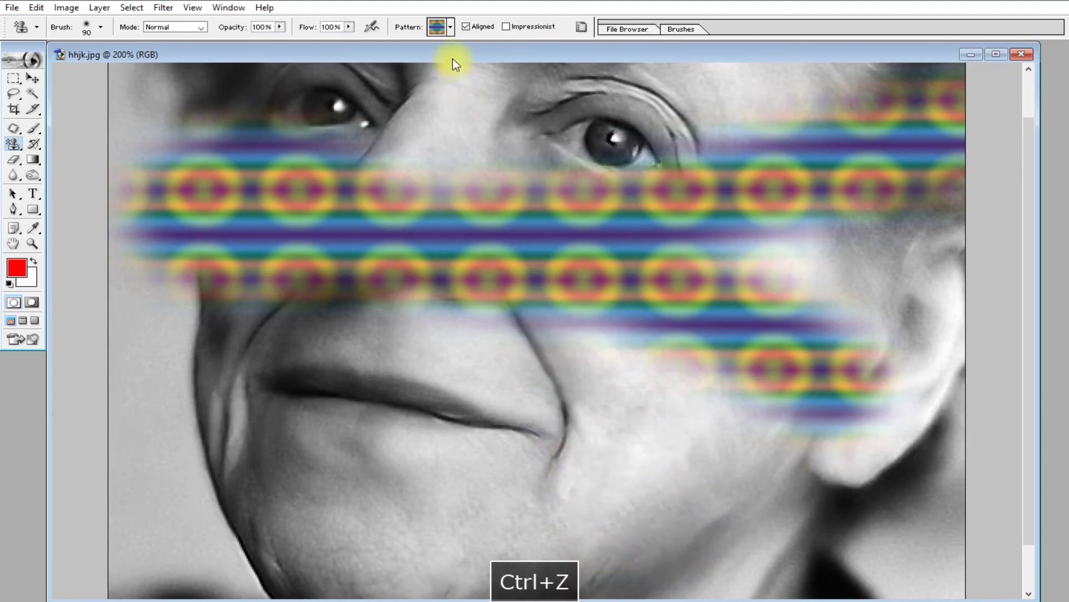
key(ctrl+alt+z)
key(ctrl+alt+z)
key(ctrl+alt+z)
Turn off the Aligned option, paint overlapping striped-pattern strokes from several sides of the face, and undo them
click(467, 26)
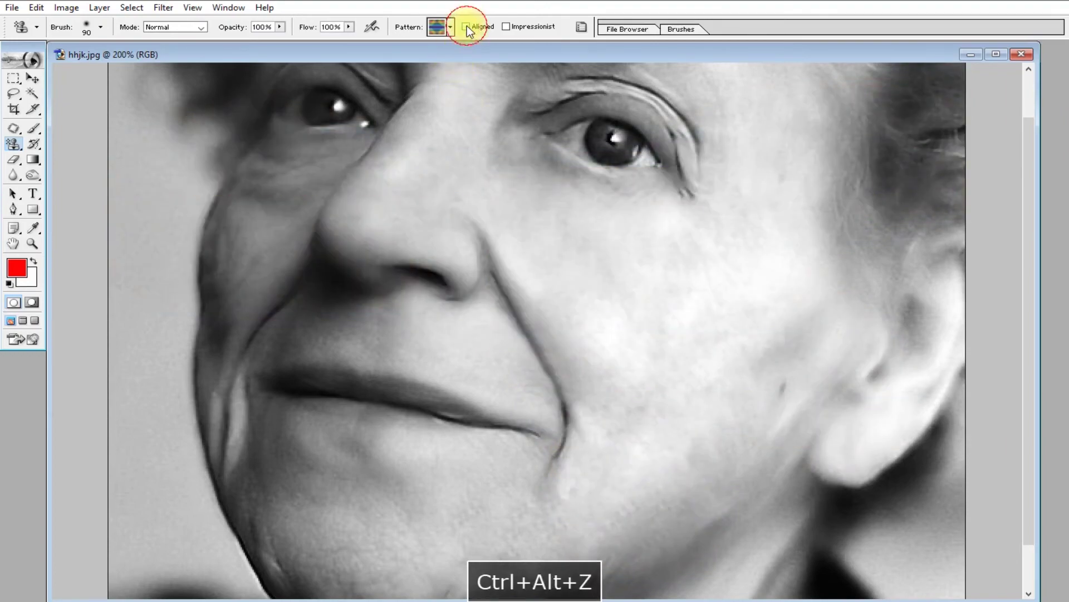
key(ctrl+minus)
mouse_move(368, 251)
mouse_down()
mouse_move(383, 213)
mouse_move(396, 240)
mouse_up()
mouse_move(733, 385)
mouse_down()
mouse_move(649, 308)
mouse_move(553, 262)
mouse_move(441, 245)
mouse_up()
mouse_move(544, 410)
mouse_down()
mouse_move(522, 280)
mouse_move(453, 301)
mouse_move(420, 339)
mouse_move(485, 248)
mouse_move(521, 312)
mouse_up()
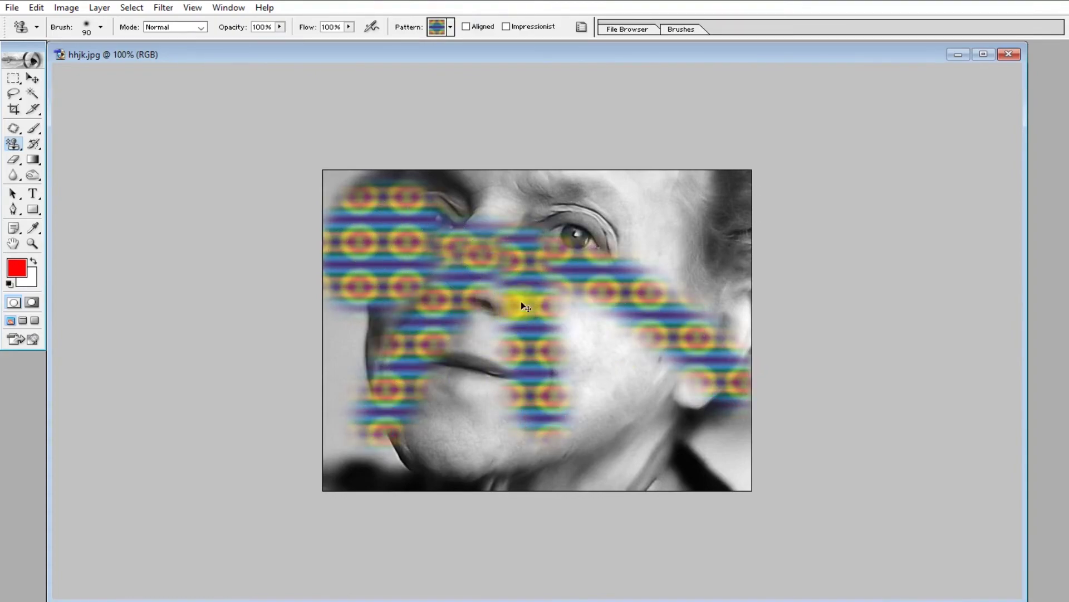
key(ctrl+z)
key(ctrl+alt+z)
key(ctrl+alt+z)
key(ctrl+alt+z)
key(ctrl+alt+z)
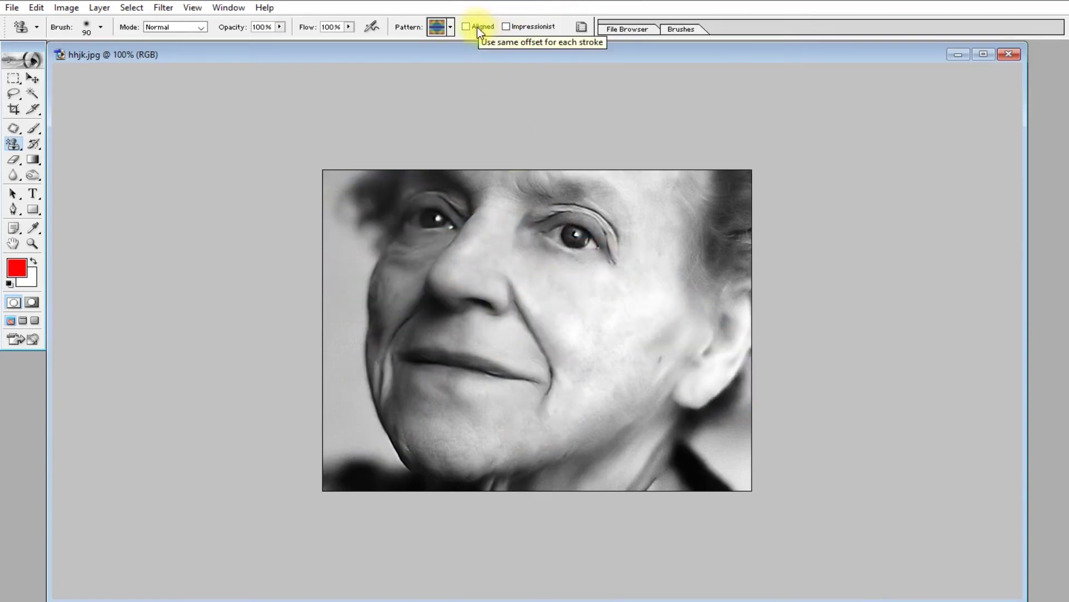
mouse_move(351, 284)
mouse_down()
mouse_move(411, 282)
mouse_move(426, 239)
mouse_move(468, 249)
mouse_up()
key(ctrl+z)
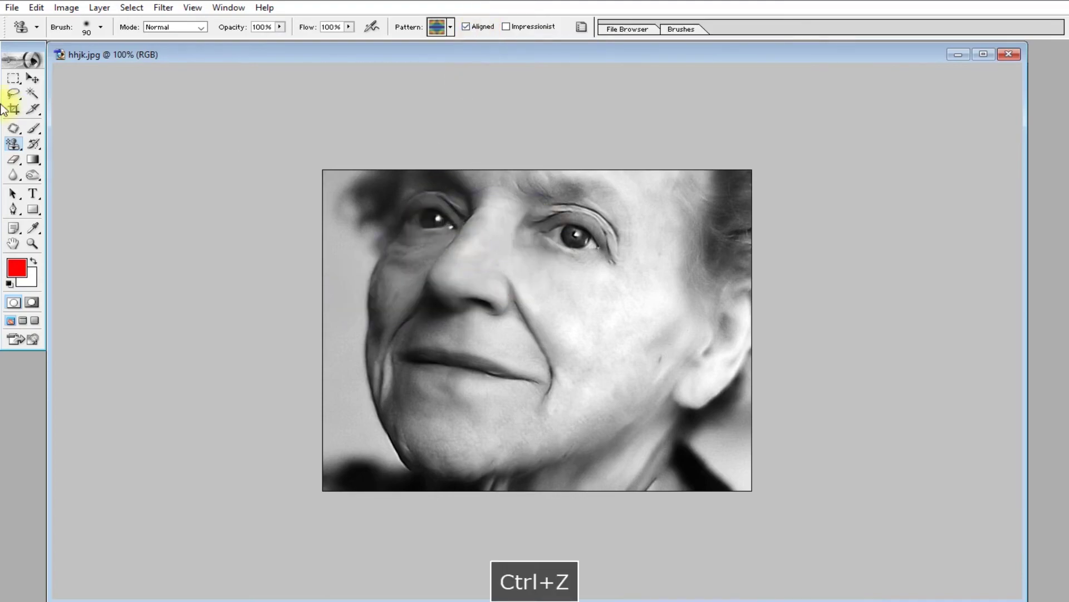
Fill the whole image with the rainbow-striped pattern at 100% opacity in Normal mode, and undo the fill
click(36, 7)
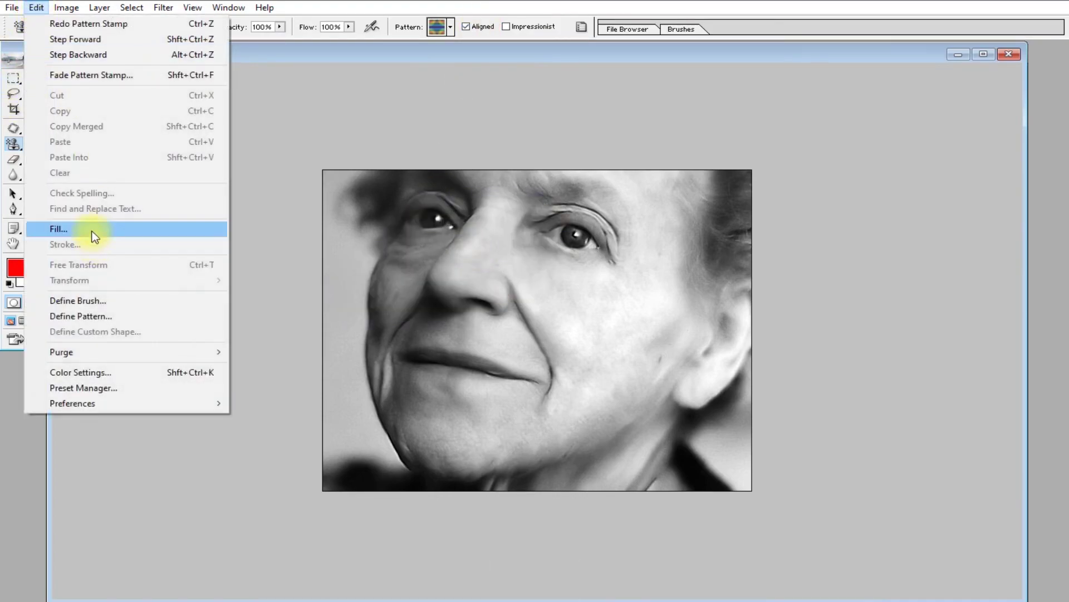
click(92, 232)
drag(628, 130, 523, 95)
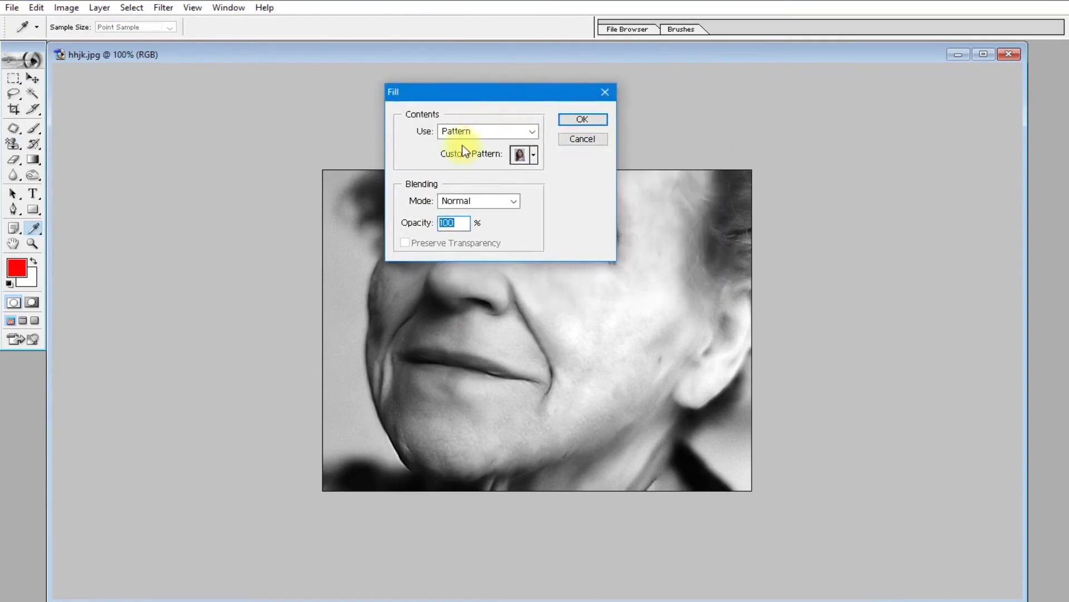
click(472, 129)
click(474, 174)
click(534, 155)
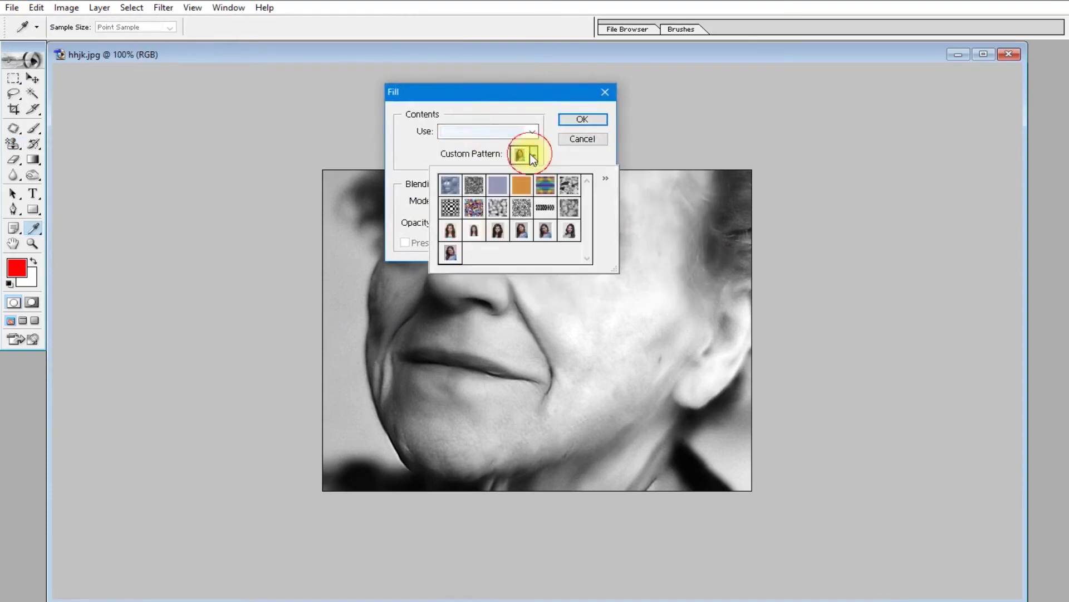
click(533, 192)
click(583, 119)
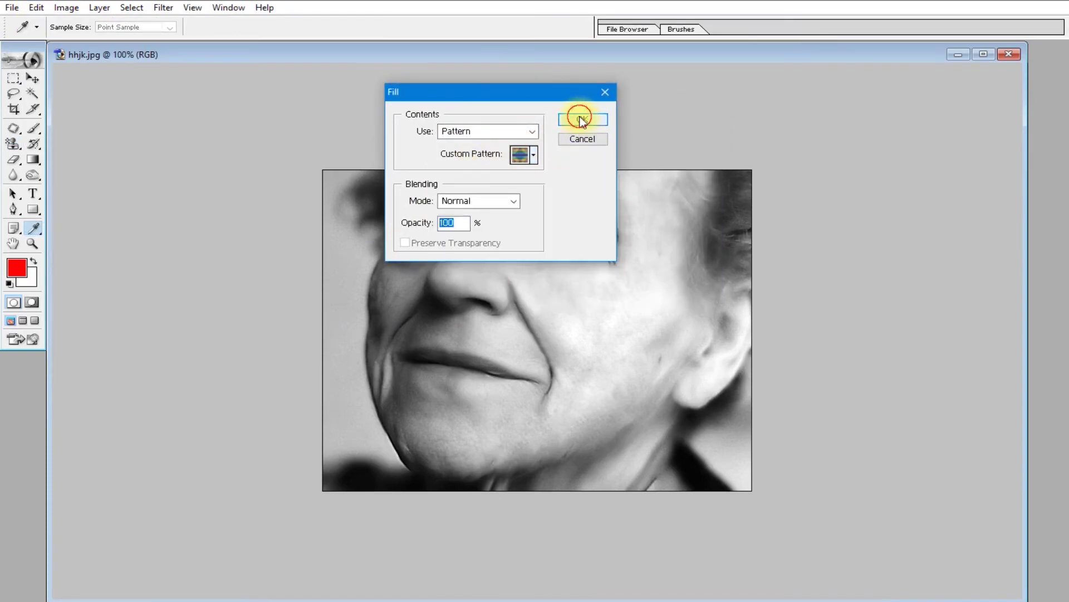
click(582, 119)
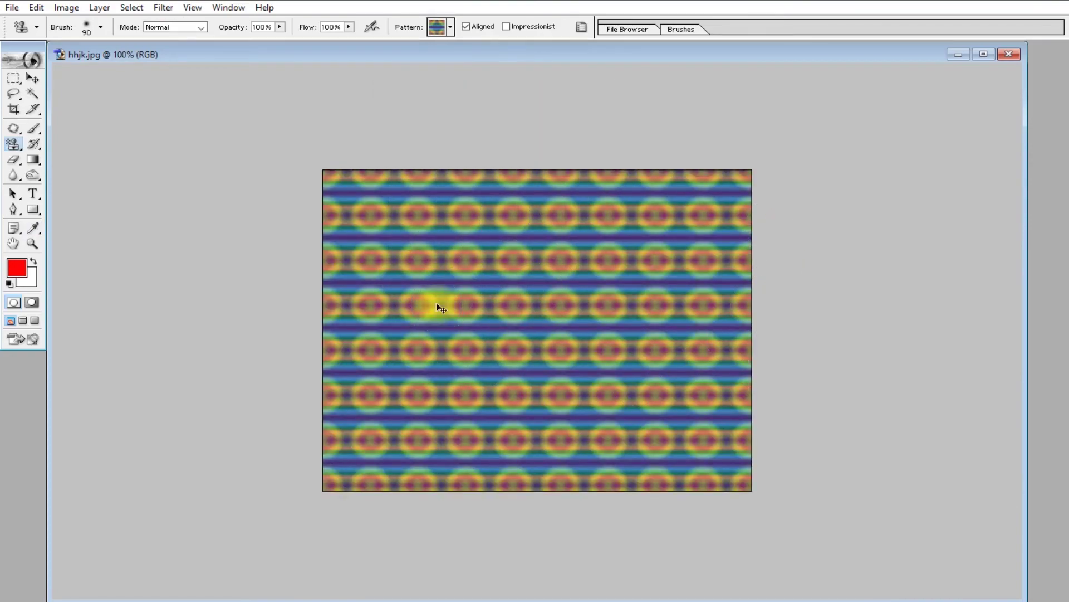
key(ctrl+z)
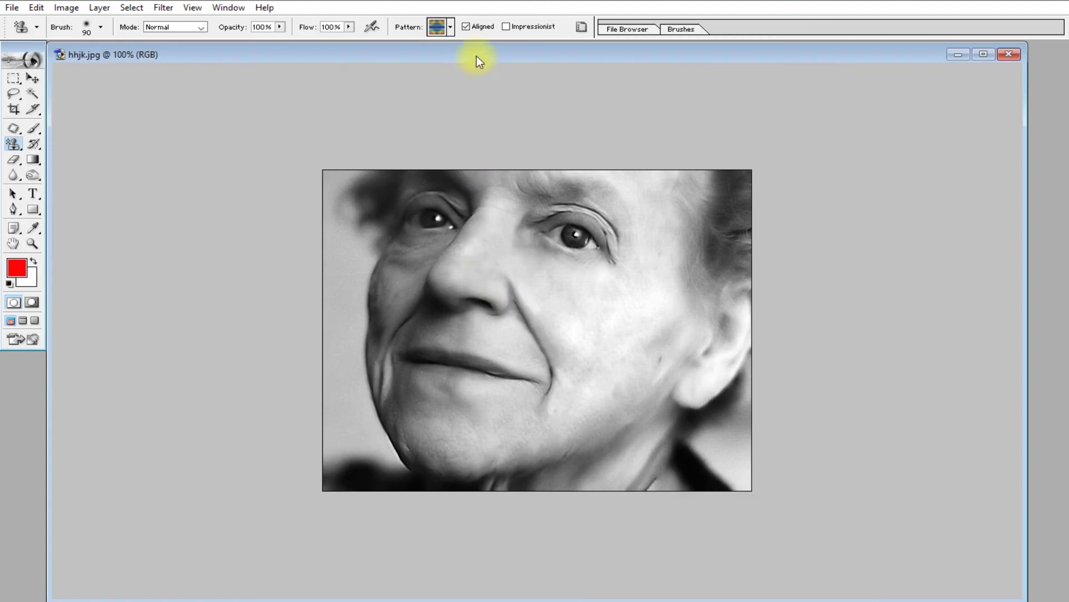
Paint a vertical Pattern Stamp stroke of the rainbow-striped pattern down the shadowed side of the face, through the outer eye and cheek
click(452, 31)
click(442, 52)
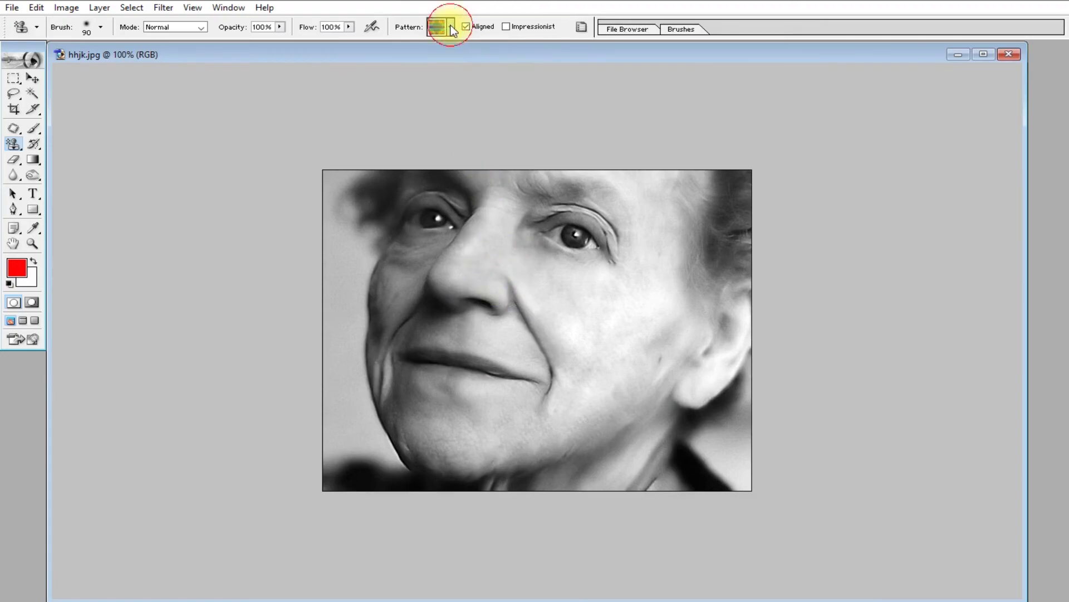
mouse_move(393, 246)
mouse_down()
mouse_move(394, 214)
mouse_move(404, 454)
mouse_up()
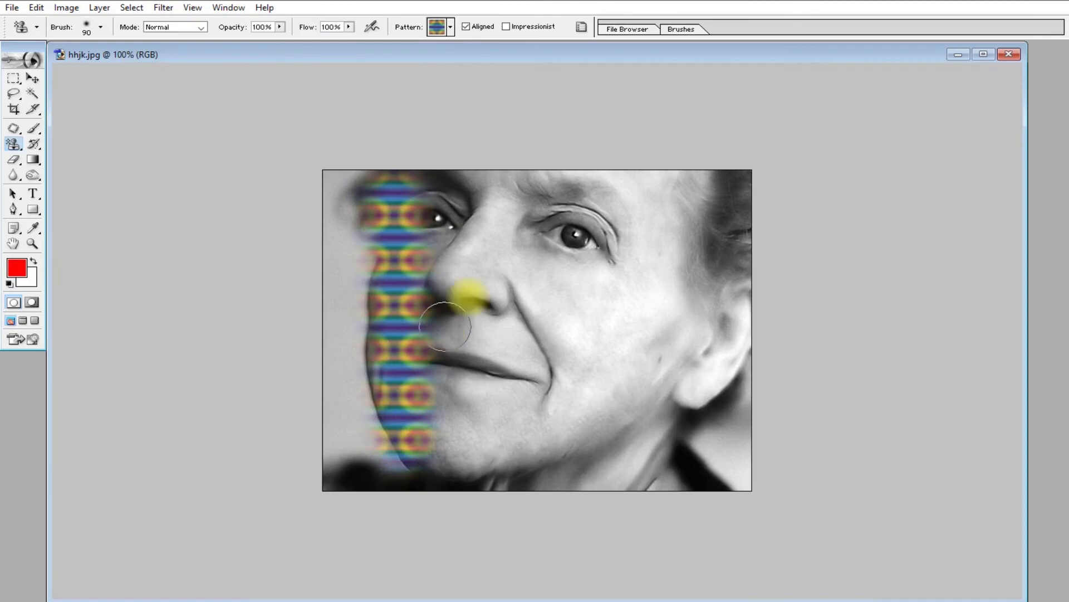
Turn on the Impressionist option, try a winding stroke over the nose, mouth and cheek, and undo it
click(511, 25)
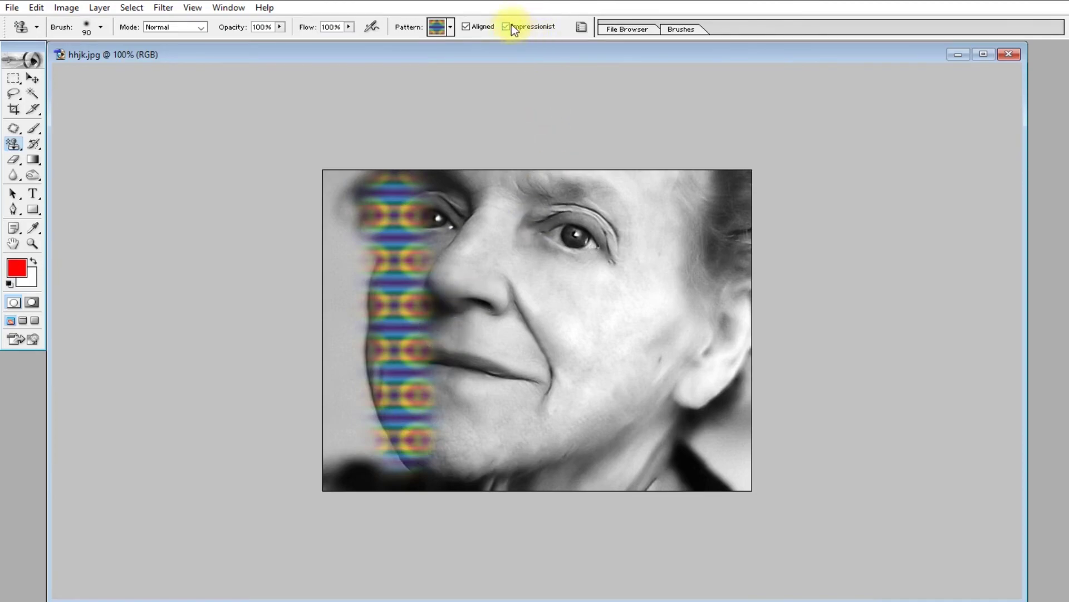
key(ctrl+equal)
mouse_move(442, 112)
mouse_down()
mouse_move(447, 509)
mouse_move(541, 503)
mouse_move(635, 364)
mouse_move(626, 270)
mouse_move(790, 263)
mouse_move(788, 411)
mouse_move(893, 365)
mouse_move(690, 489)
mouse_move(552, 466)
mouse_move(633, 435)
mouse_move(633, 401)
mouse_up()
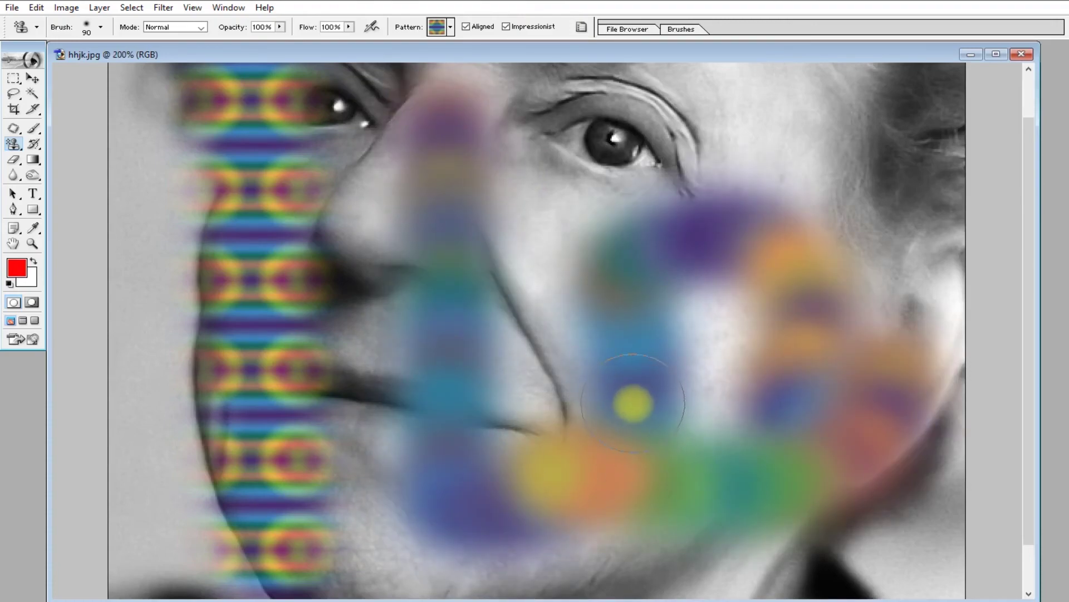
key(ctrl+minus)
key(ctrl+z)
Paint a soft vertical Impressionist stroke through the nose and a hard-edged winding stroke over the cheek, and revert the image
drag(497, 179, 503, 471)
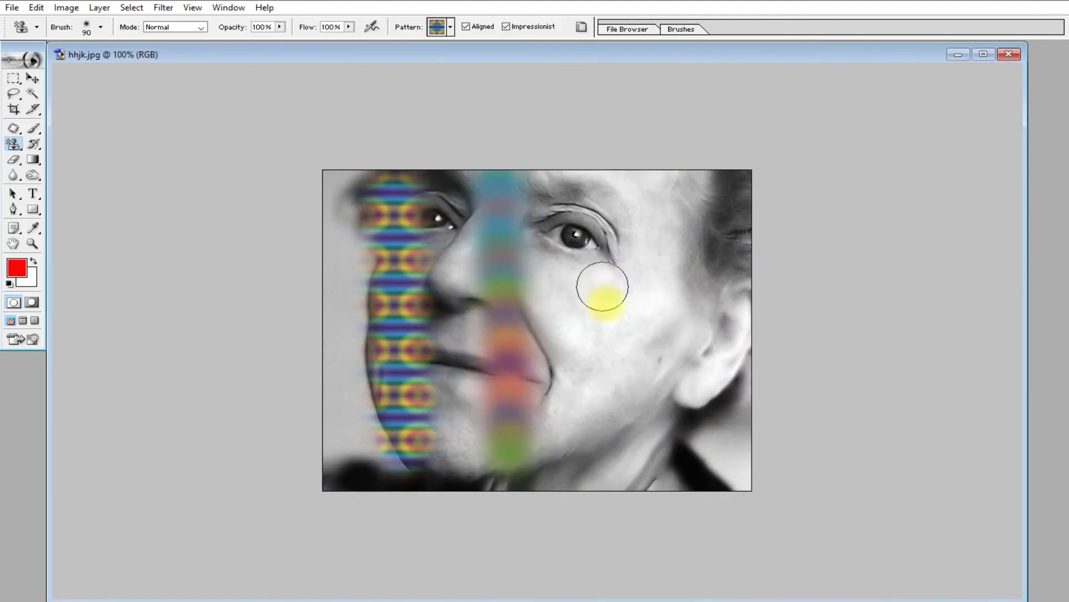
key(shift+bracketright)
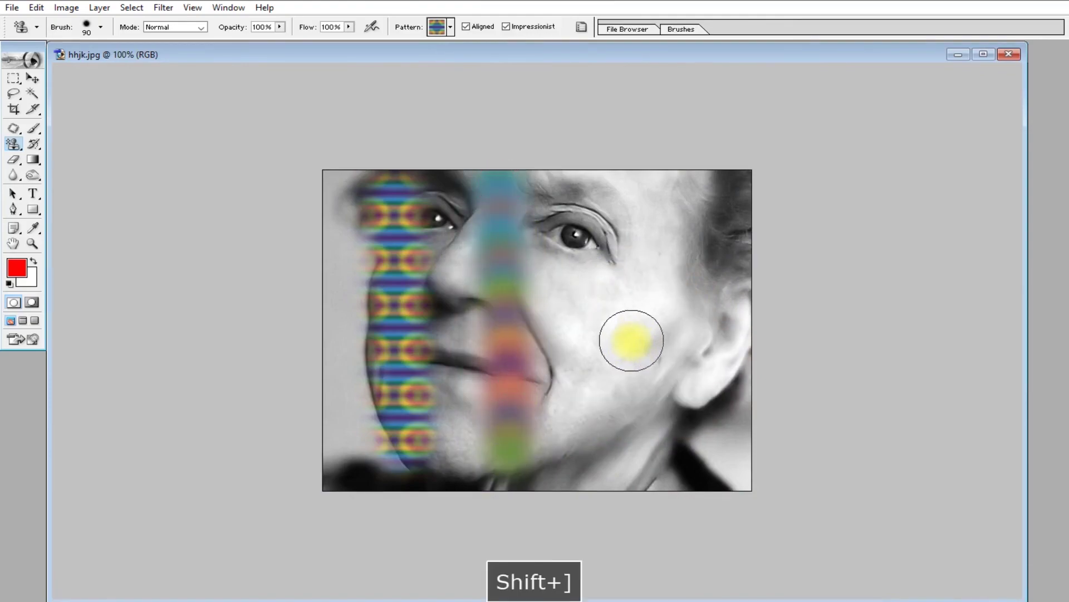
mouse_move(633, 194)
mouse_down()
mouse_move(629, 330)
mouse_move(586, 361)
mouse_move(600, 404)
mouse_move(668, 396)
mouse_move(706, 332)
mouse_move(733, 329)
mouse_move(730, 409)
mouse_move(674, 457)
mouse_move(592, 446)
mouse_move(539, 411)
mouse_move(561, 407)
mouse_up()
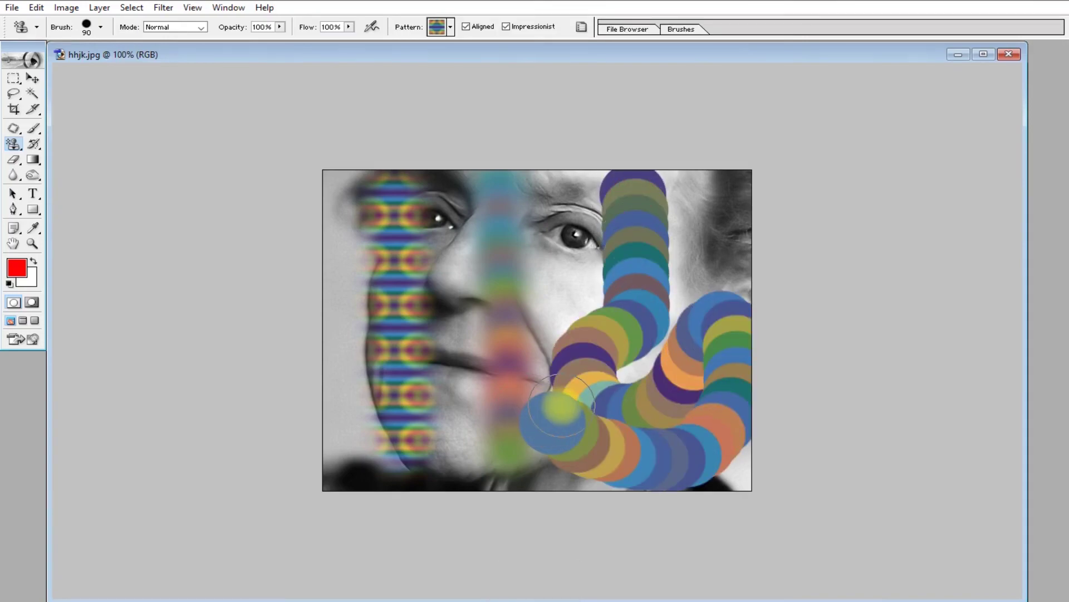
key(F12)
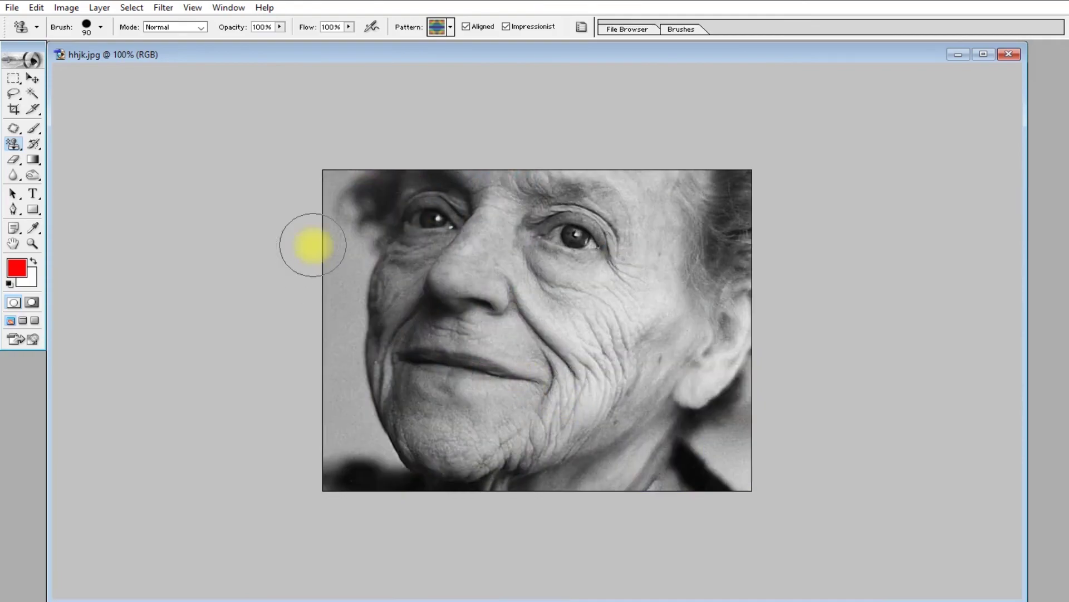
Switch the Pattern Stamp brush repeatedly between soft and hard edges, ending with a soft edge
key(shift+bracketleft)
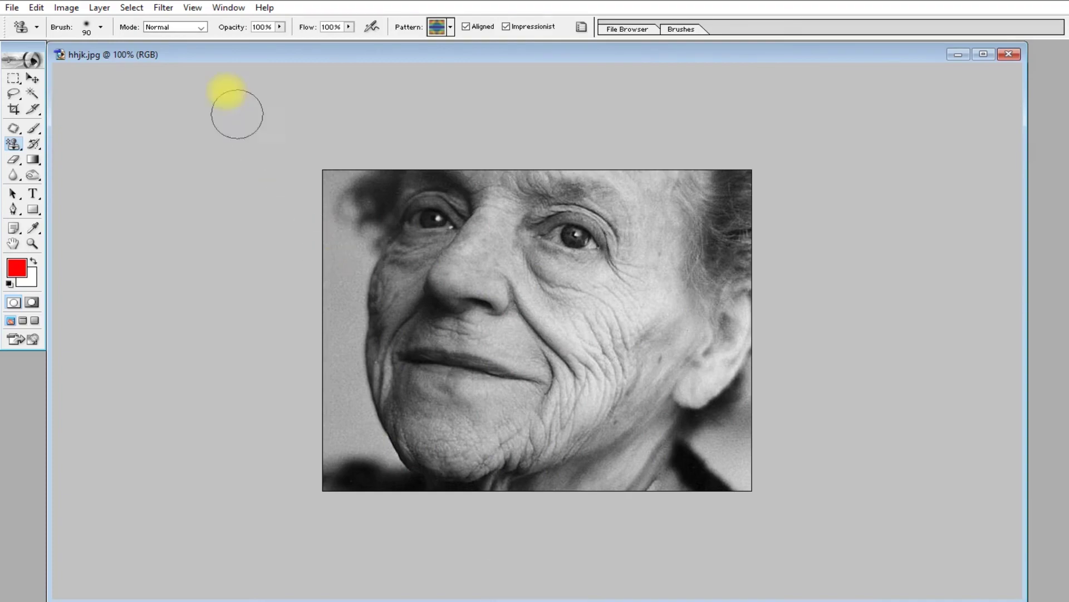
key(shift+bracketright)
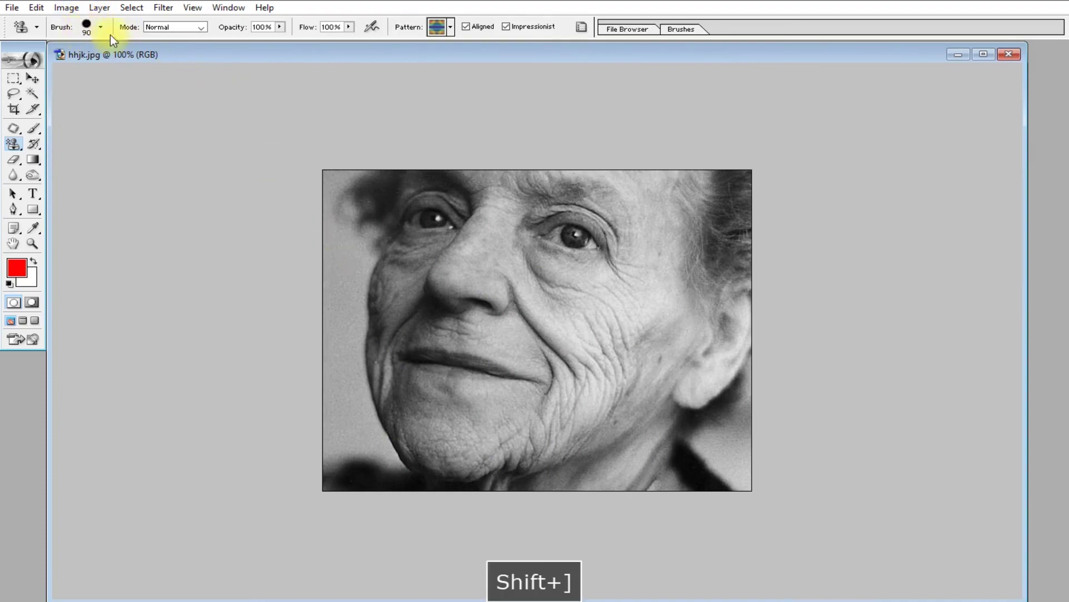
key(shift+bracketleft)
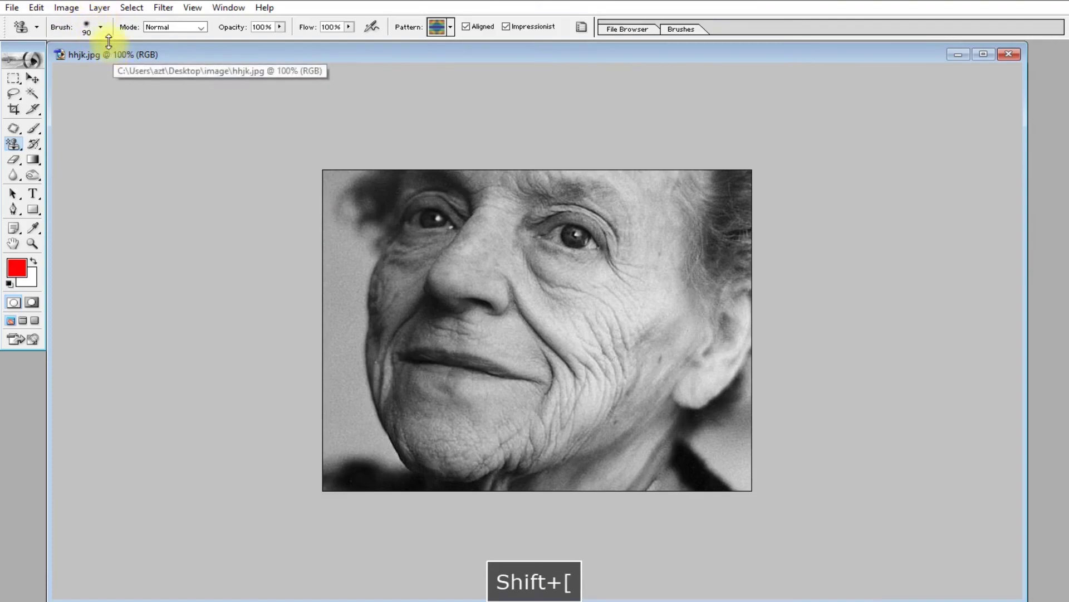
key(shift+bracketright)
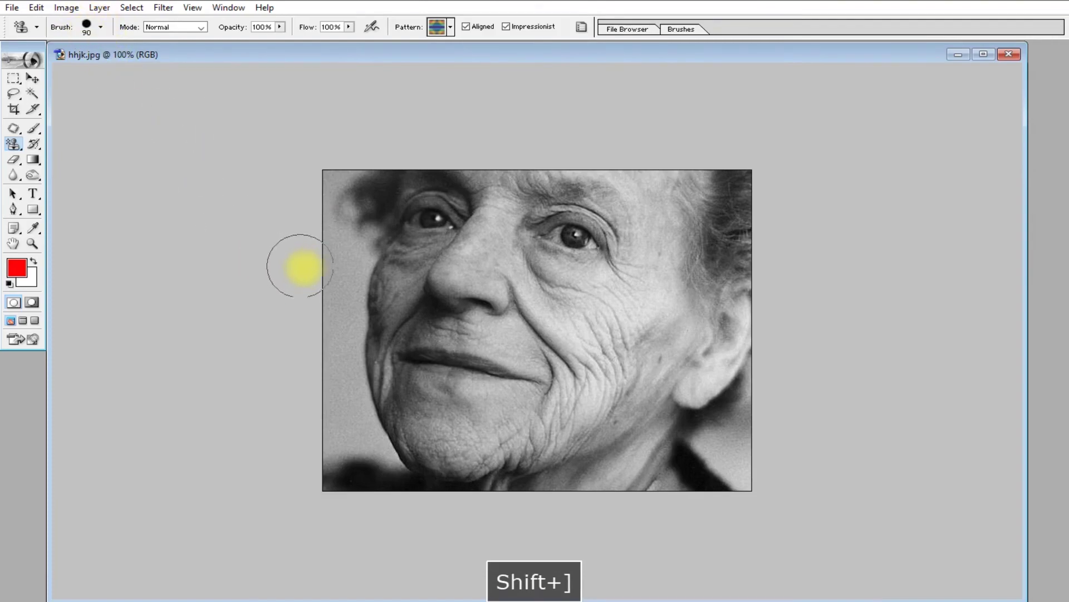
key(shift+bracketleft)
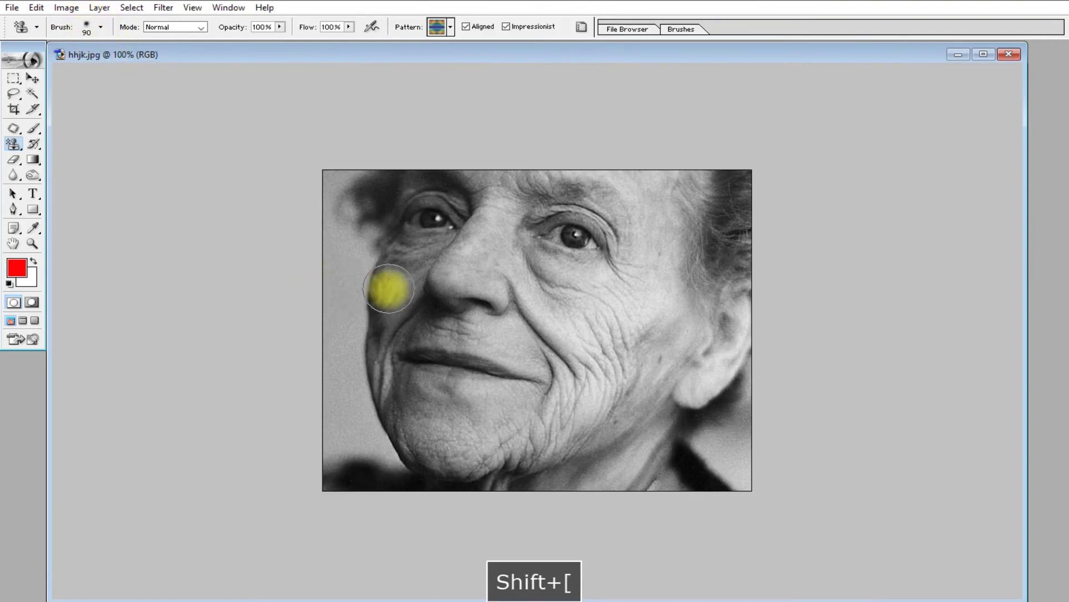
Enlarge the soft brush to 500 pixels and paint the Impressionist pattern over the entire portrait
key(bracketright)
key(bracketright)
key(bracketright)
key(bracketright)
key(bracketright)
key(bracketright)
key(bracketright)
key(bracketright)
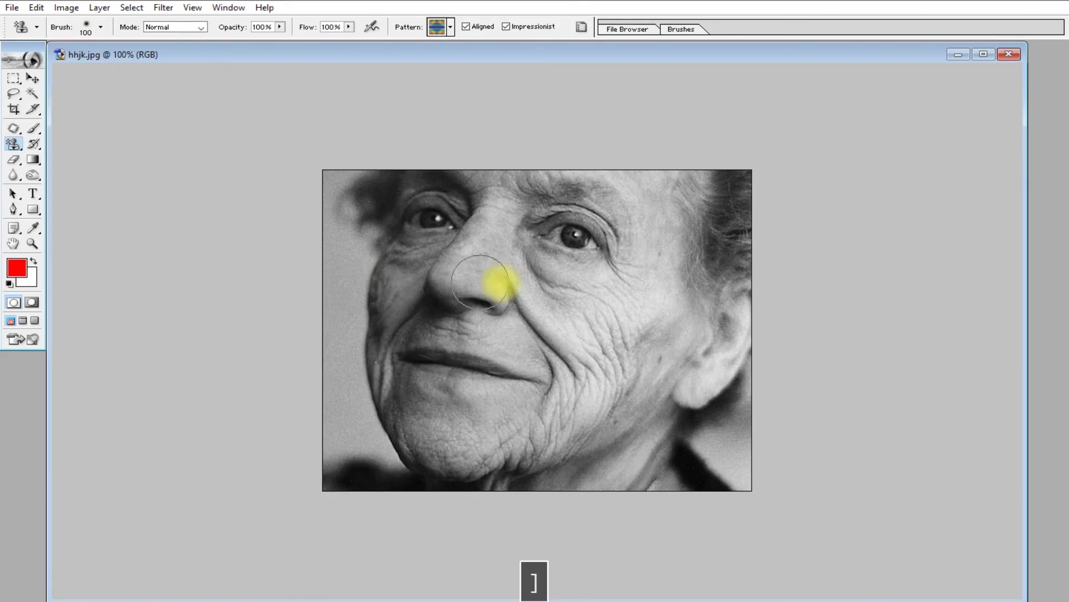
key(bracketright)
key(bracketright)
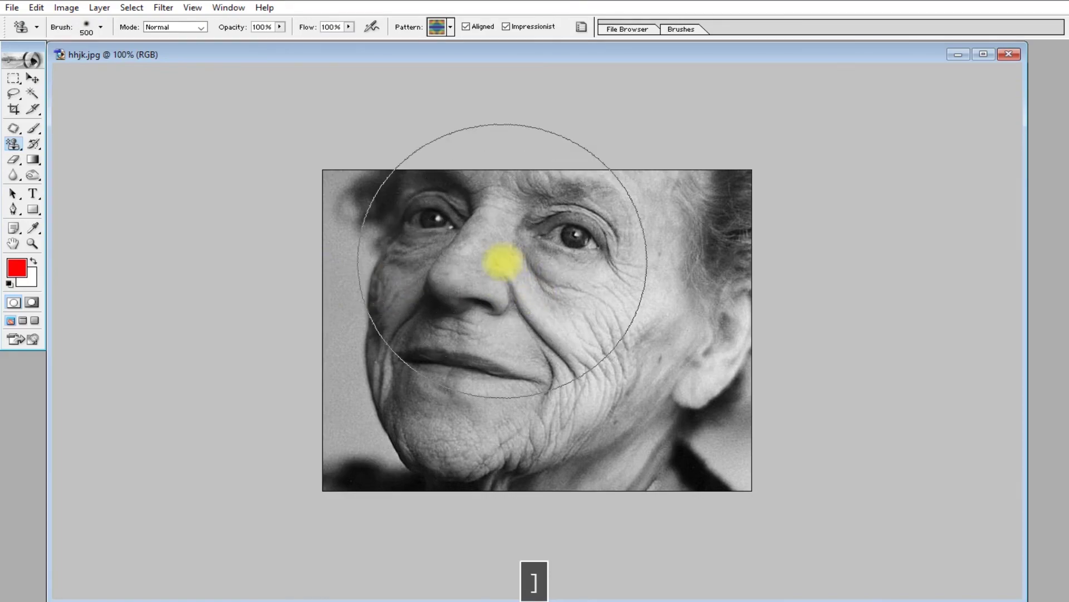
mouse_move(429, 210)
mouse_down()
mouse_move(336, 320)
mouse_move(360, 399)
mouse_move(634, 417)
mouse_move(720, 309)
mouse_move(489, 209)
mouse_move(725, 208)
mouse_move(404, 271)
mouse_move(329, 362)
mouse_move(729, 418)
mouse_move(817, 391)
mouse_move(790, 346)
mouse_move(640, 340)
mouse_move(740, 391)
mouse_move(770, 387)
mouse_move(795, 364)
mouse_up()
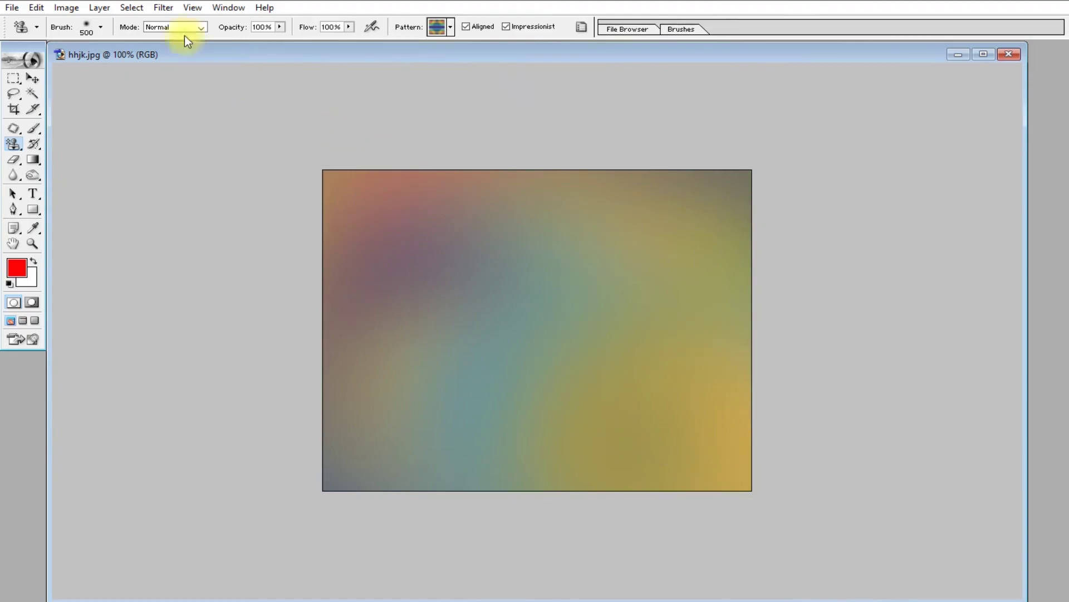
Apply Auto Levels to the painted colour blend
click(67, 9)
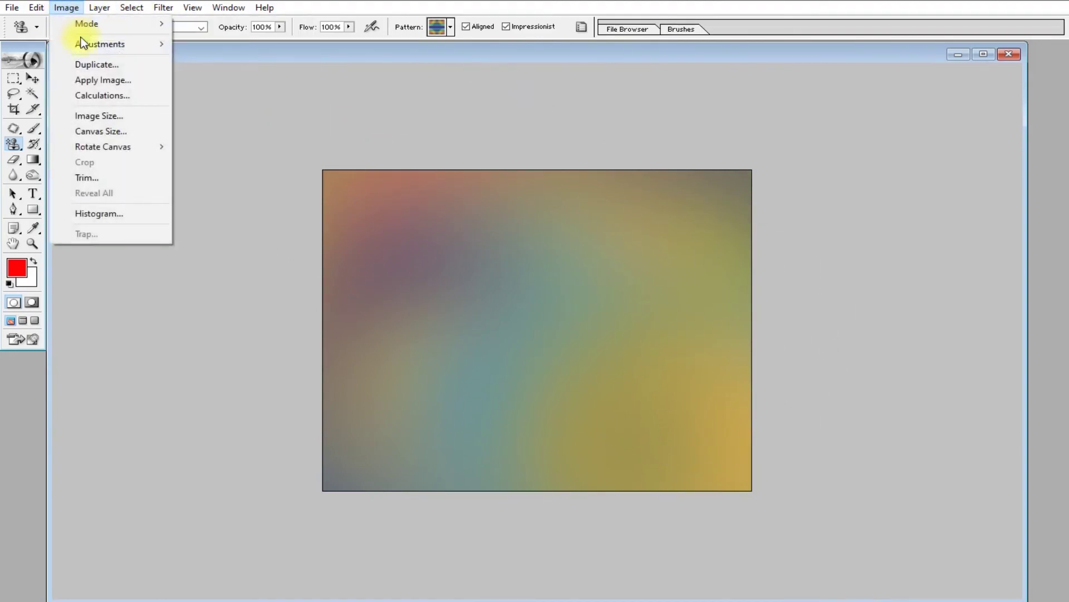
mouse_move(84, 44)
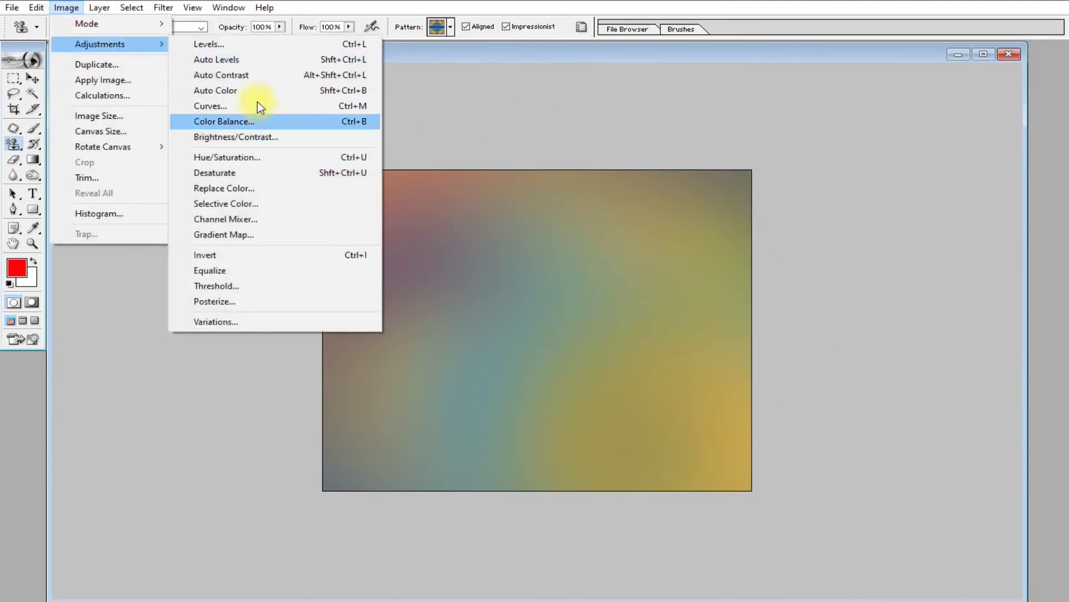
click(233, 59)
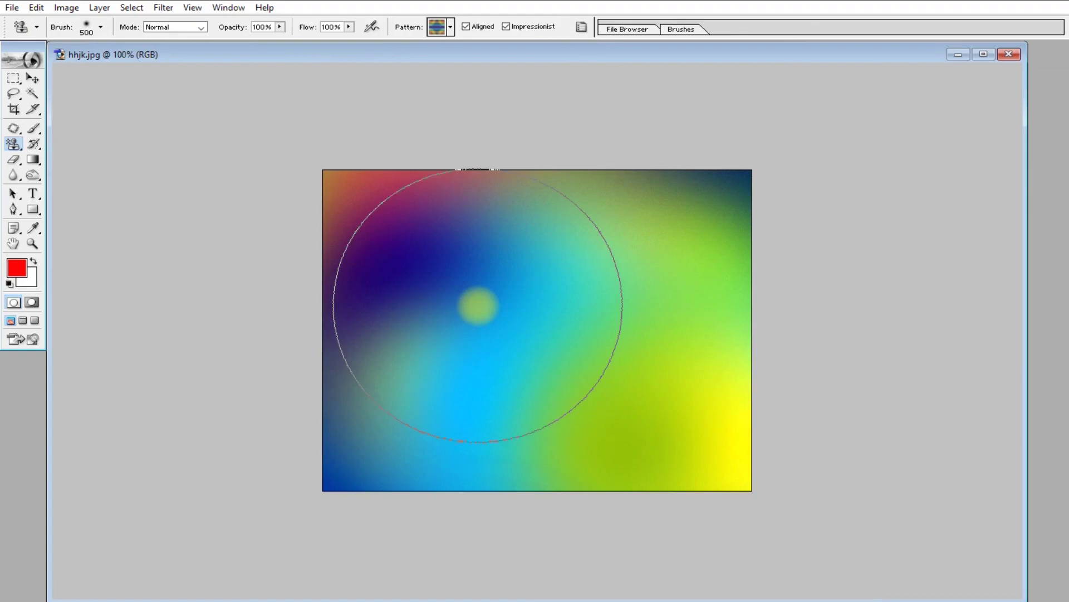
Fade the Auto Levels adjustment to 45% opacity in Normal mode
click(35, 8)
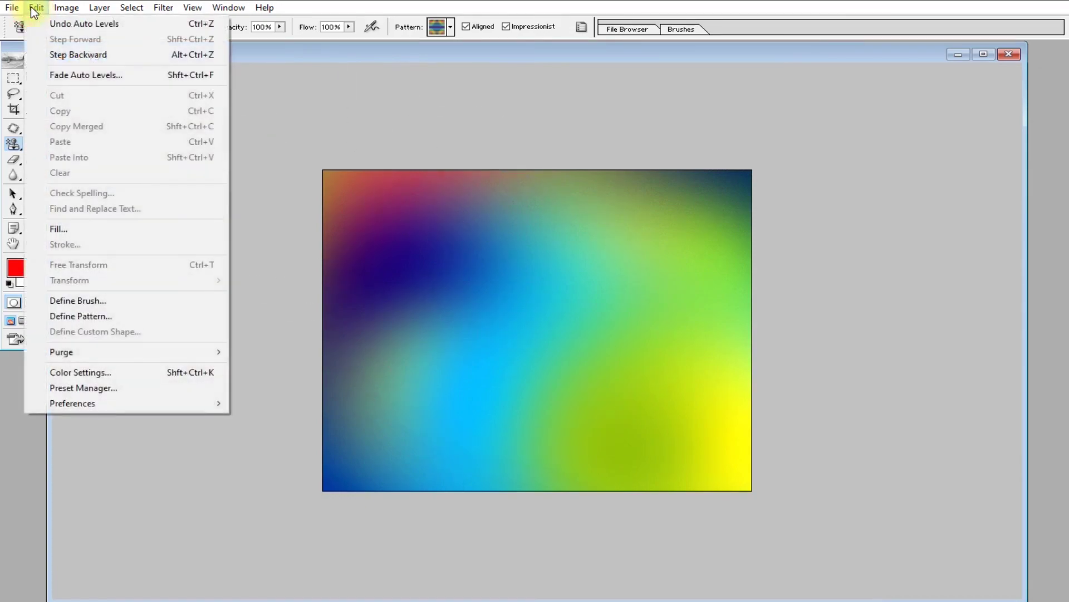
click(83, 74)
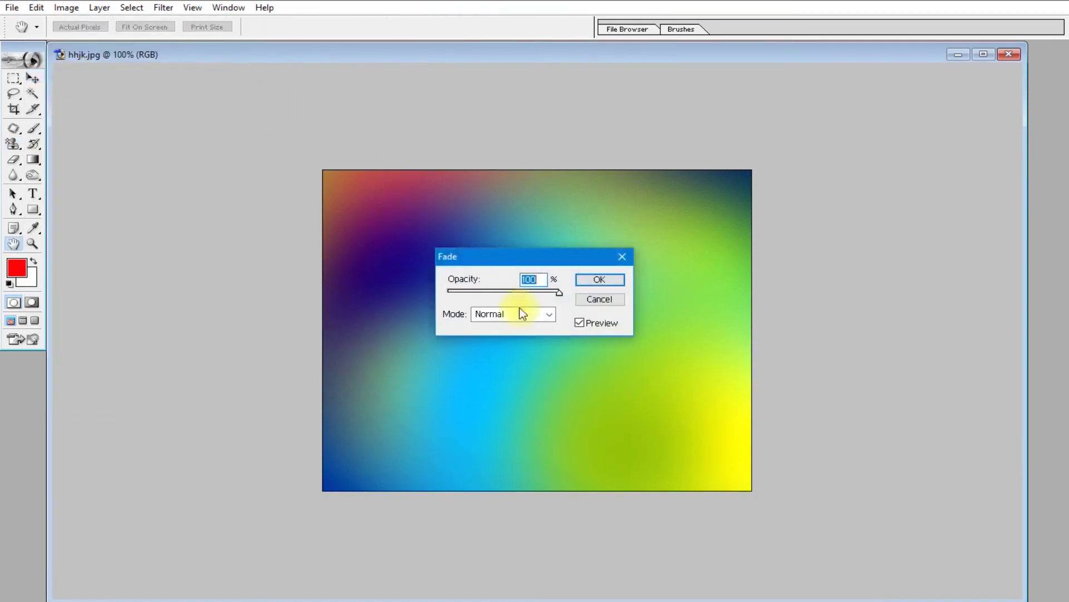
drag(559, 291, 377, 291)
drag(520, 251, 259, 83)
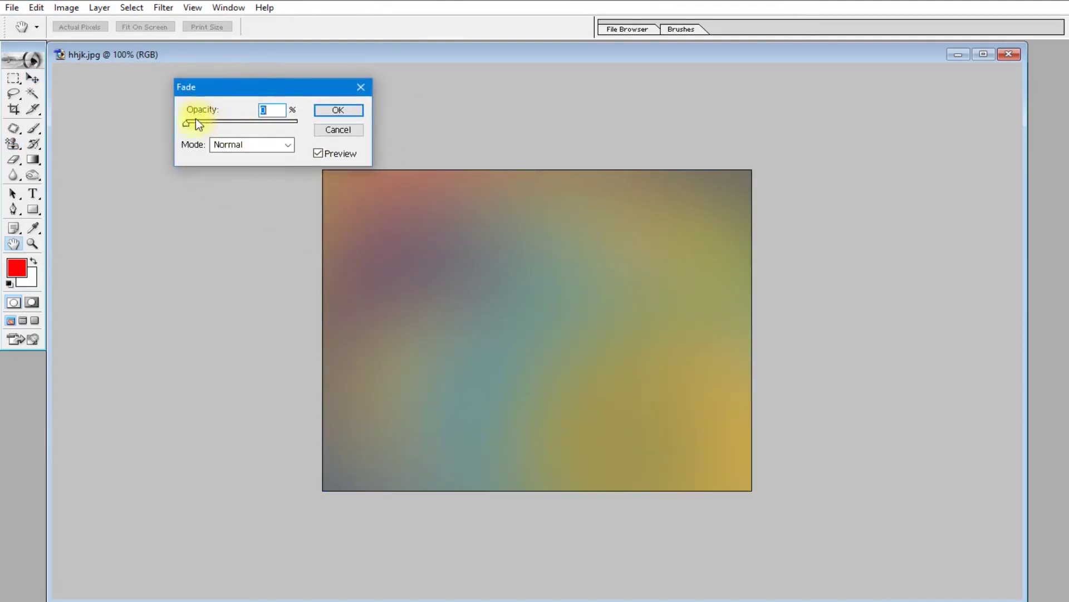
drag(262, 126, 237, 125)
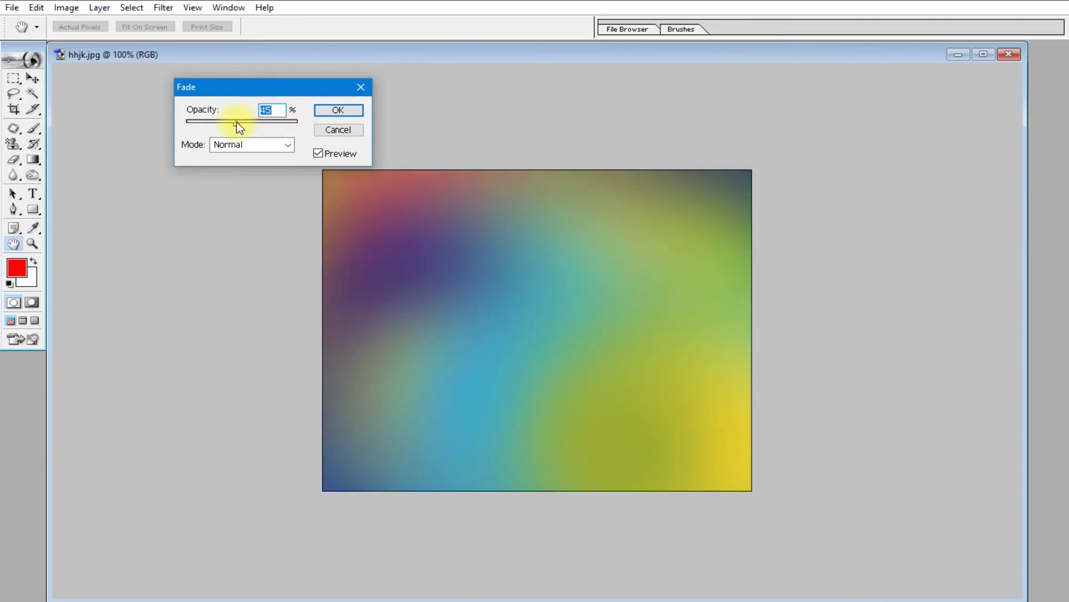
click(341, 111)
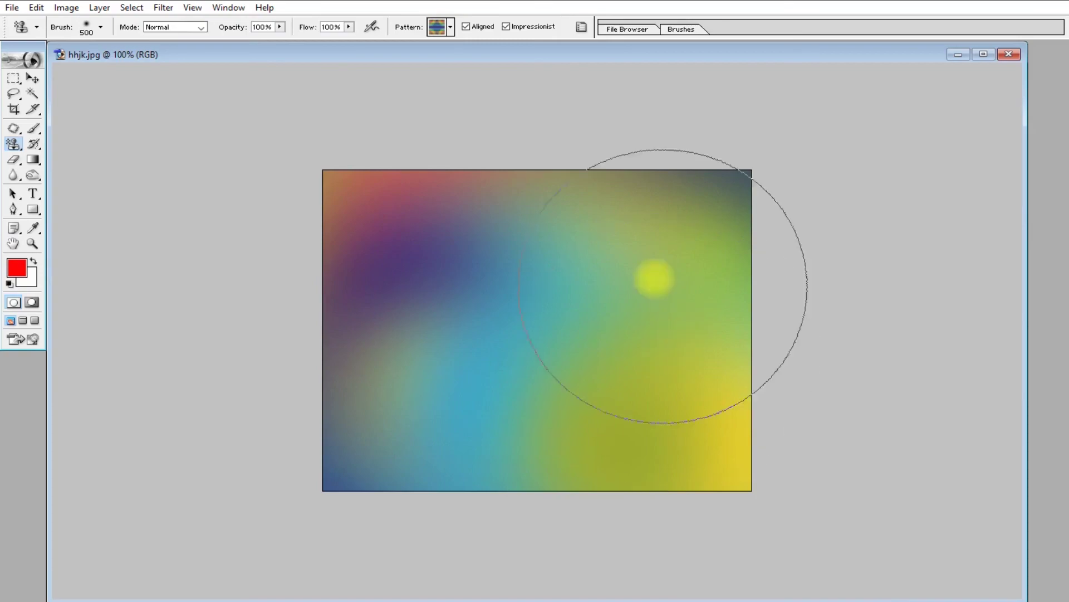
Switch to the Patch tool
key(j)
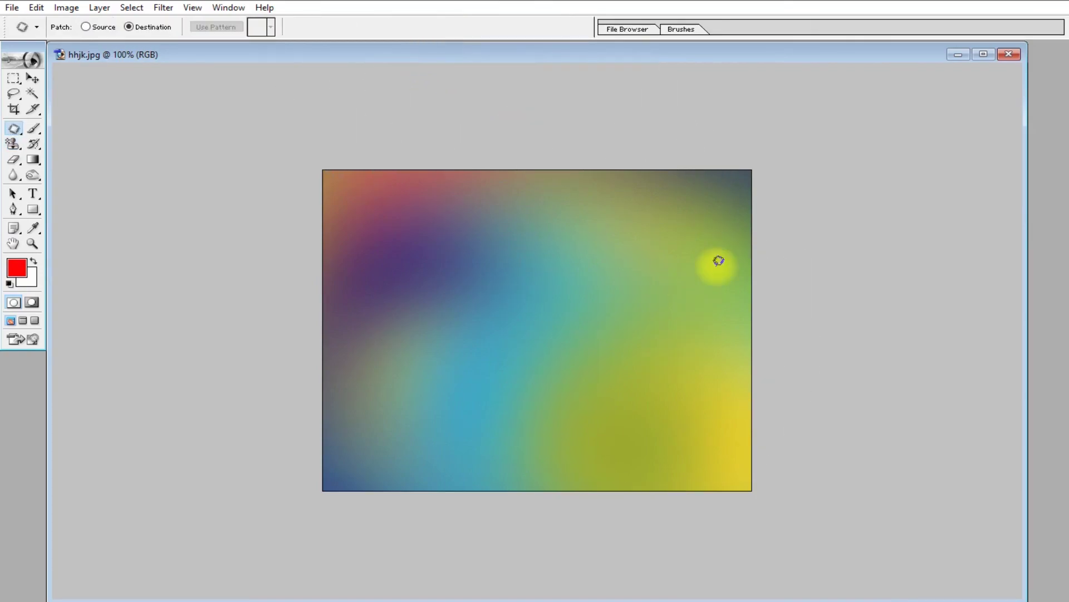